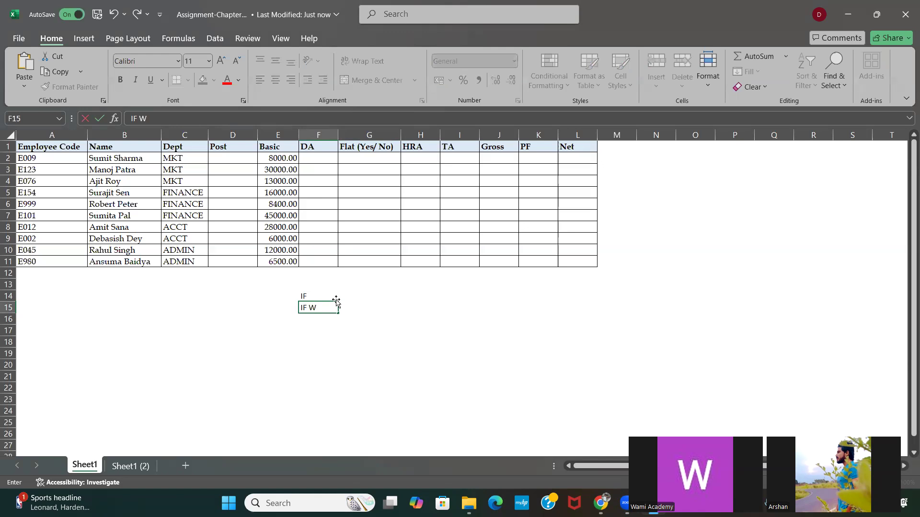
Step: Complete the F15 entry as "IF WITH AND" and enter "IF WITH OR" in F16
text(ND)
key(Return)
text(IF )
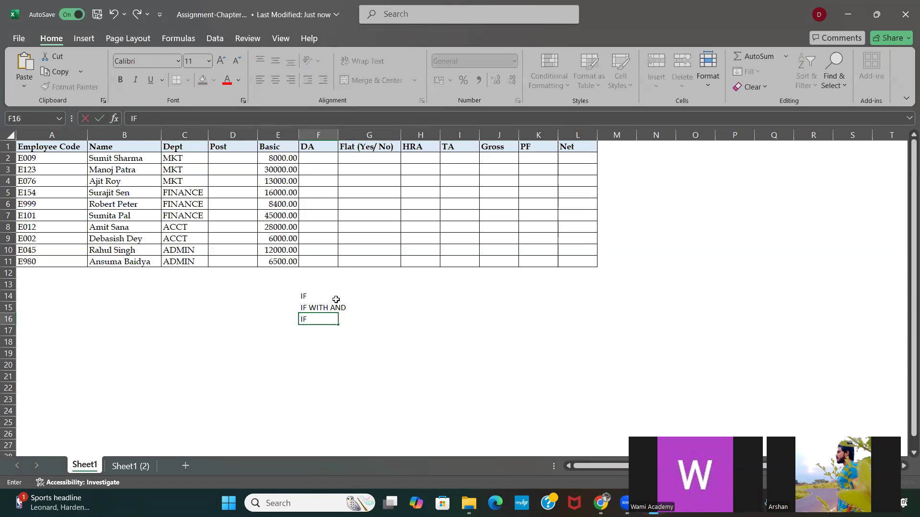
text(WU)
key(BackSpace)
text(ITH OR)
key(Return)
Step: Add "NEASTED IF" to the list of IF topics in cell F17
text(NEASTED)
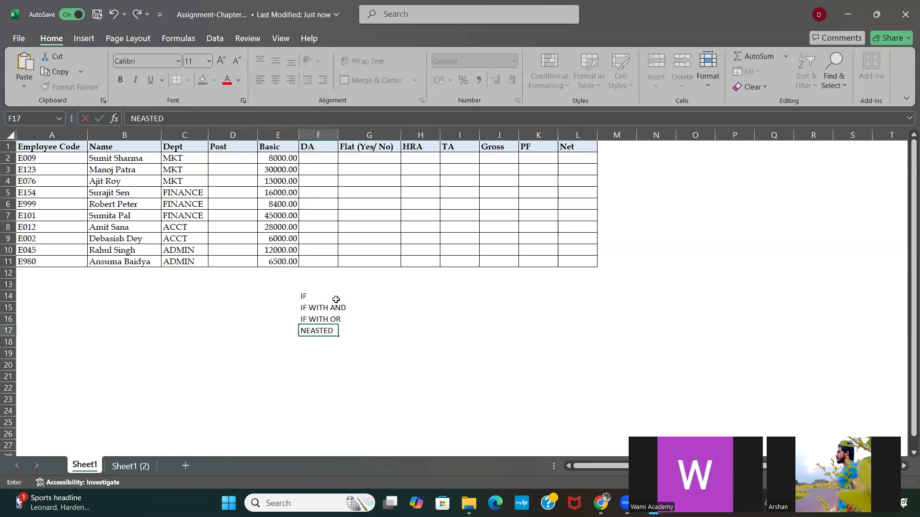
text( IF)
key(Return)
Step: Add "IF WITH DATE VALUE" to the list of IF topics in cell F18
text(IF W)
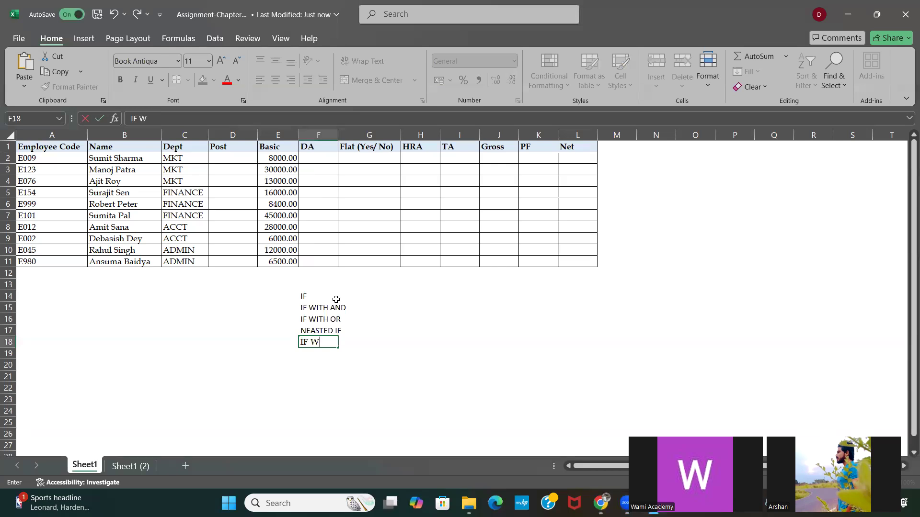
text(ITH DATE)
key(Return)
key(Up)
key(Right)
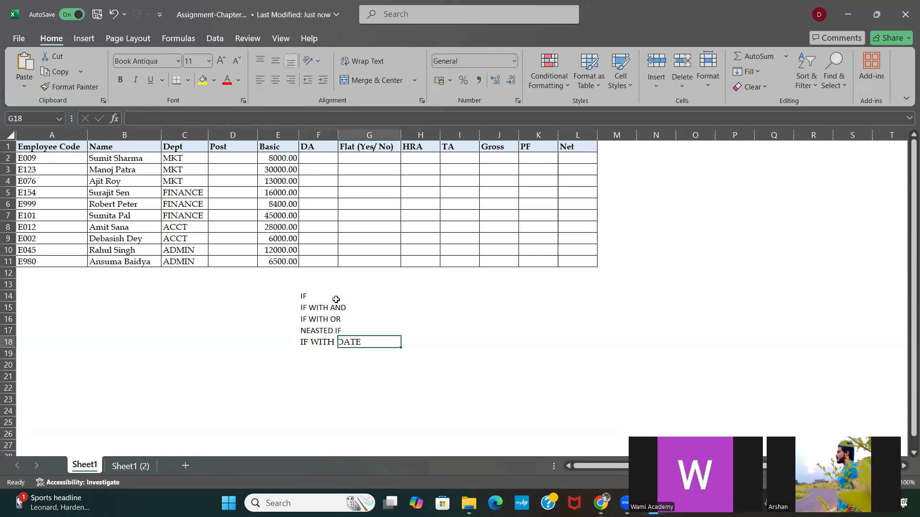
key(Left)
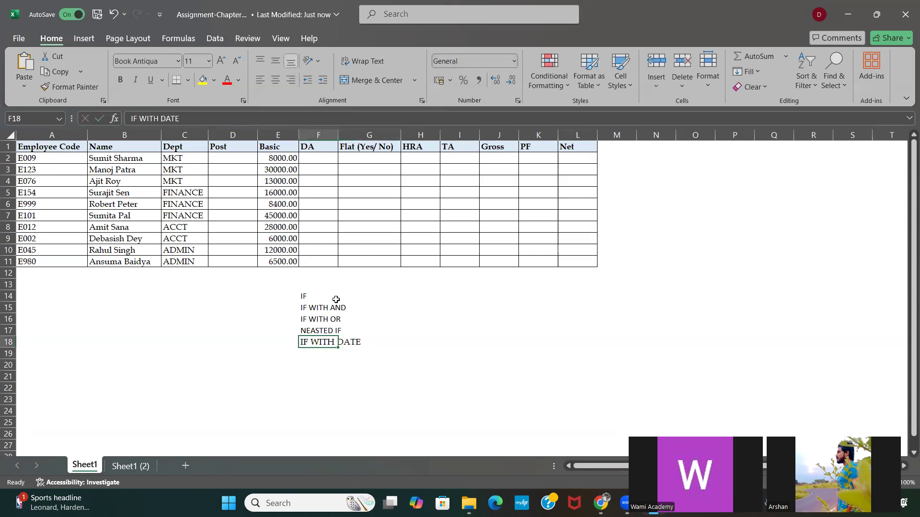
click(184, 118)
text(VA)
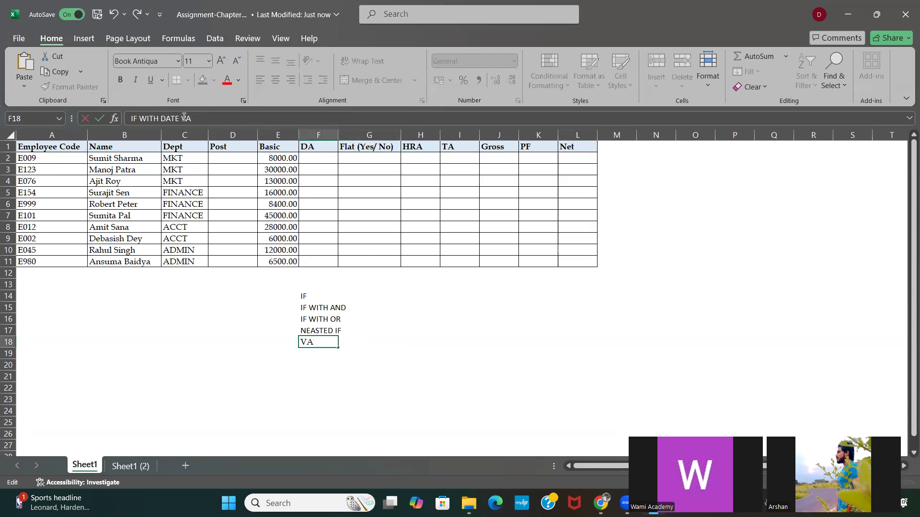
text(LUE)
key(Return)
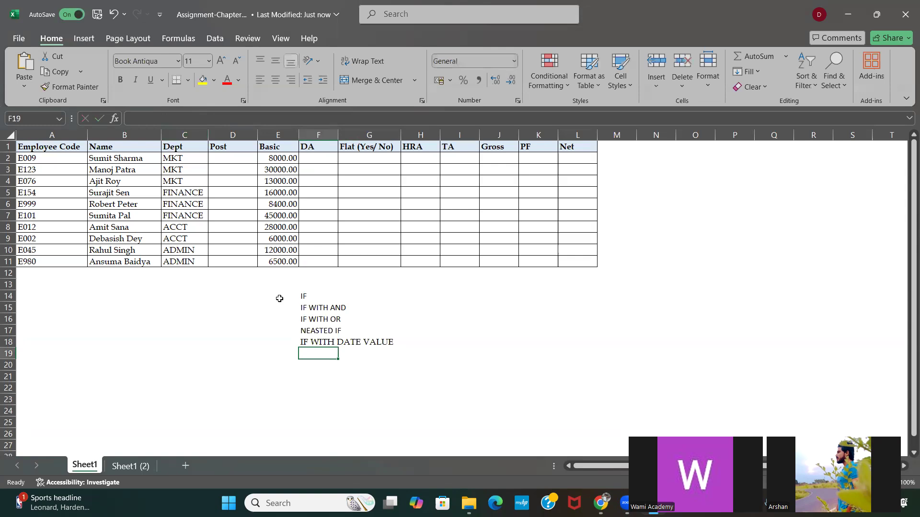
drag(302, 295, 351, 320)
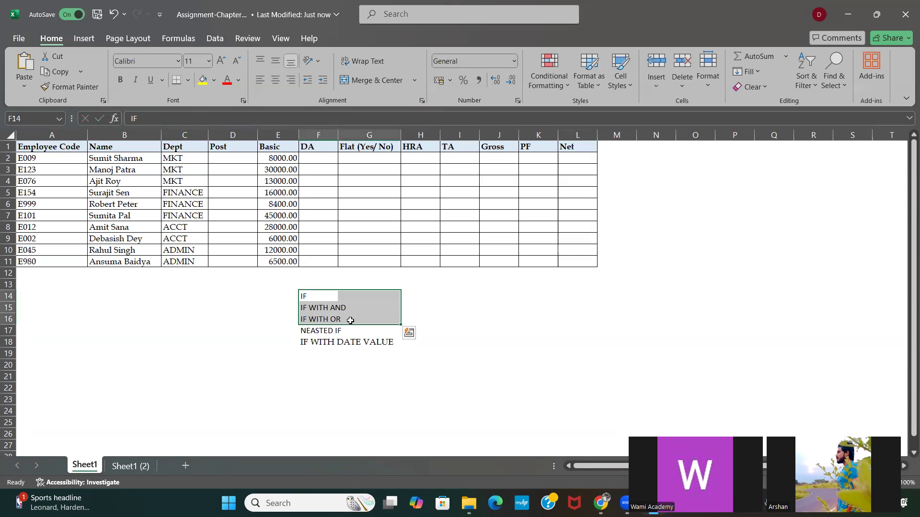
click(290, 303)
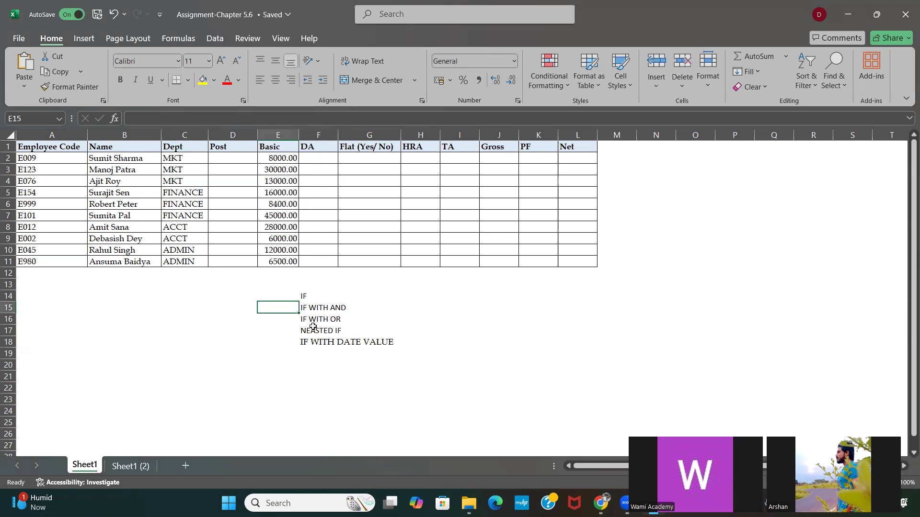
click(304, 296)
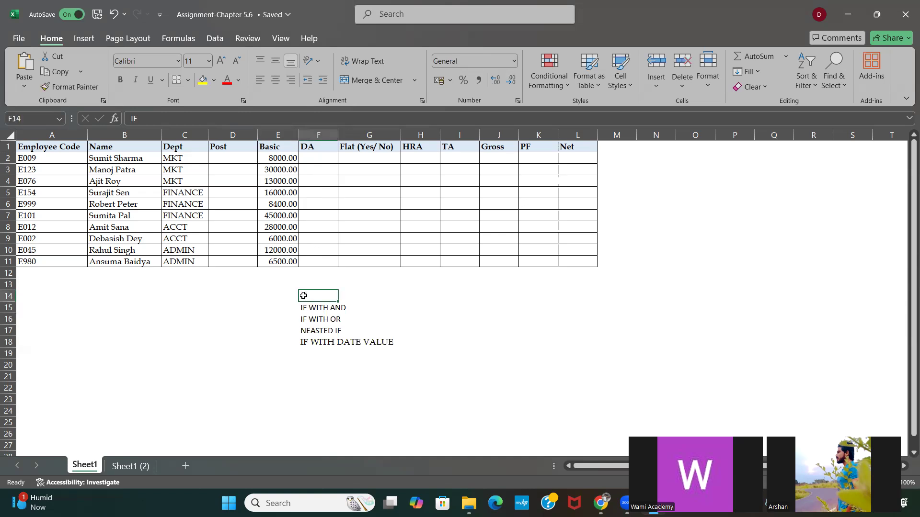
click(175, 148)
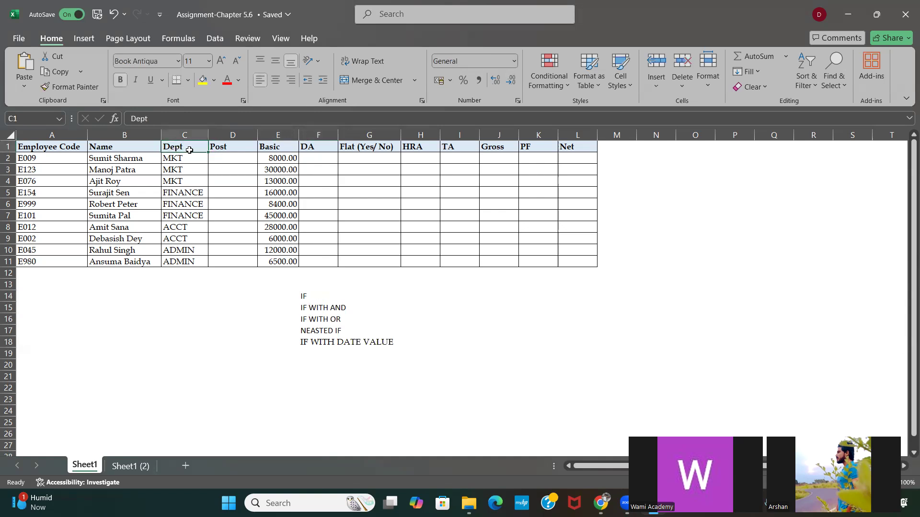
click(268, 149)
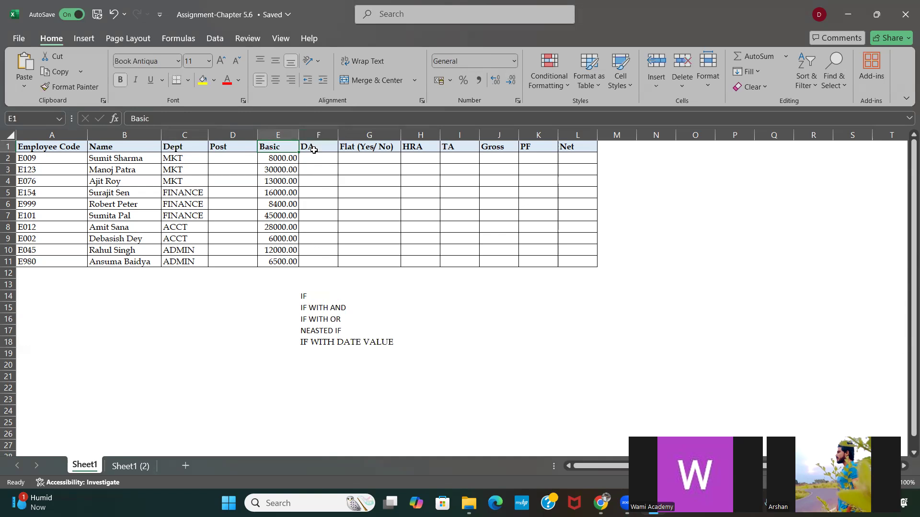
click(314, 150)
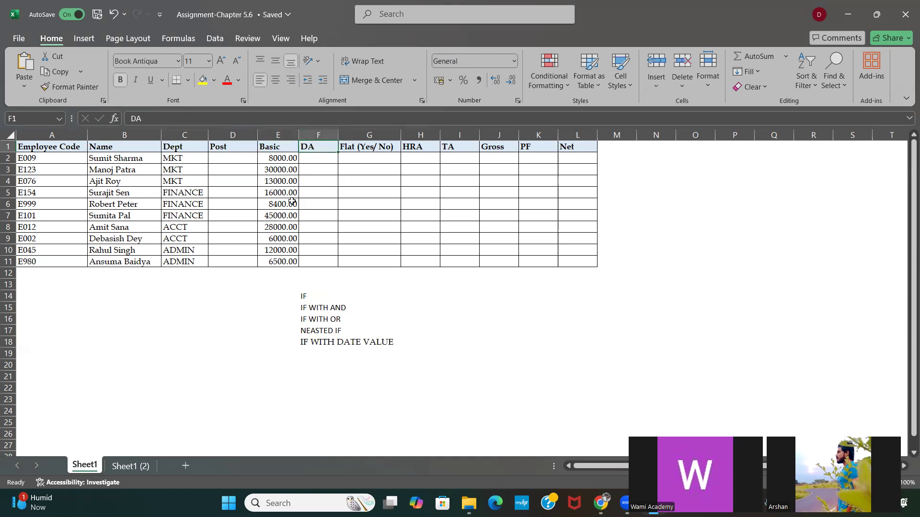
Step: Write the condition note "BASIC >10000" in cell E21 below the topic list
click(261, 366)
click(261, 375)
text(B)
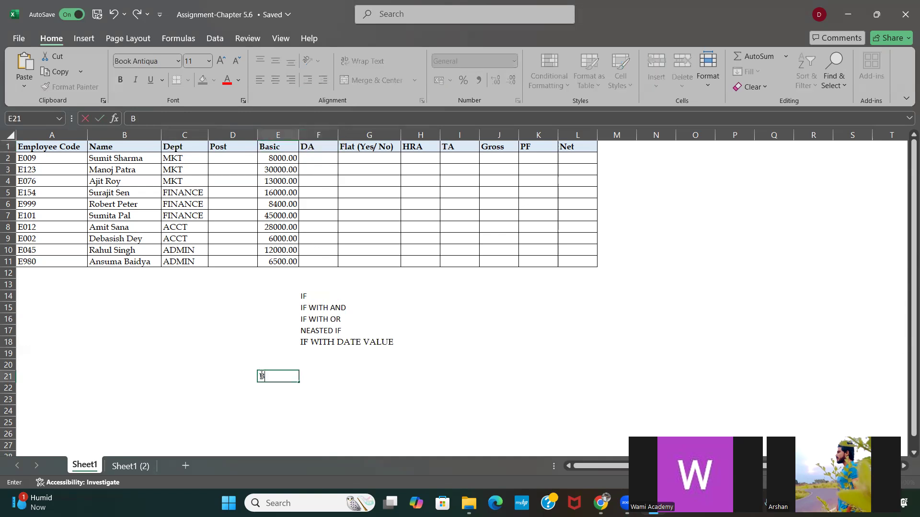
text(ASIC >10000)
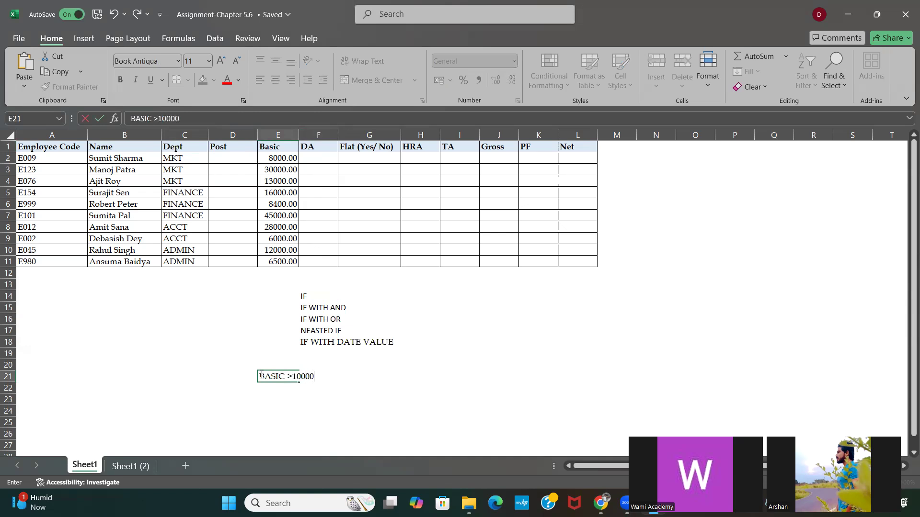
key(Right)
key(Right)
key(Right)
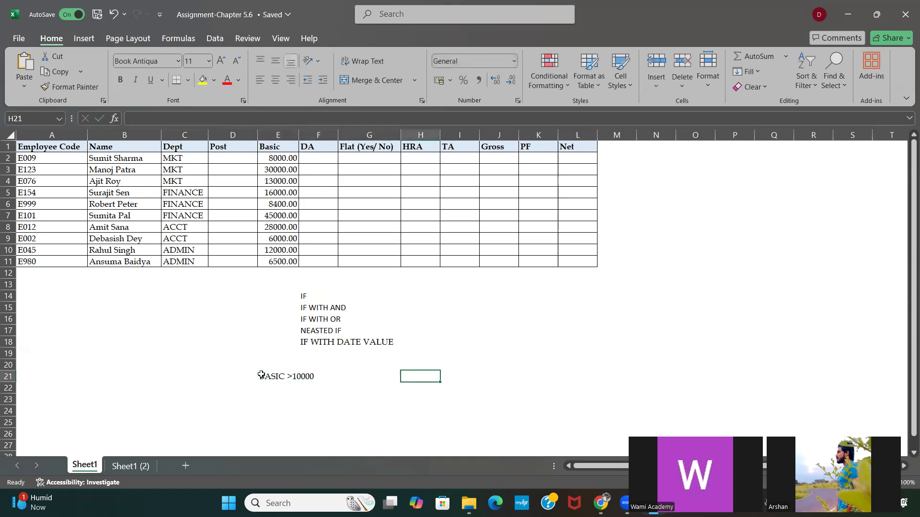
Step: Enter the two outcome values beside the condition note: 5000 in H21 and 2000 in K21
text(5000)
key(Right)
key(Right)
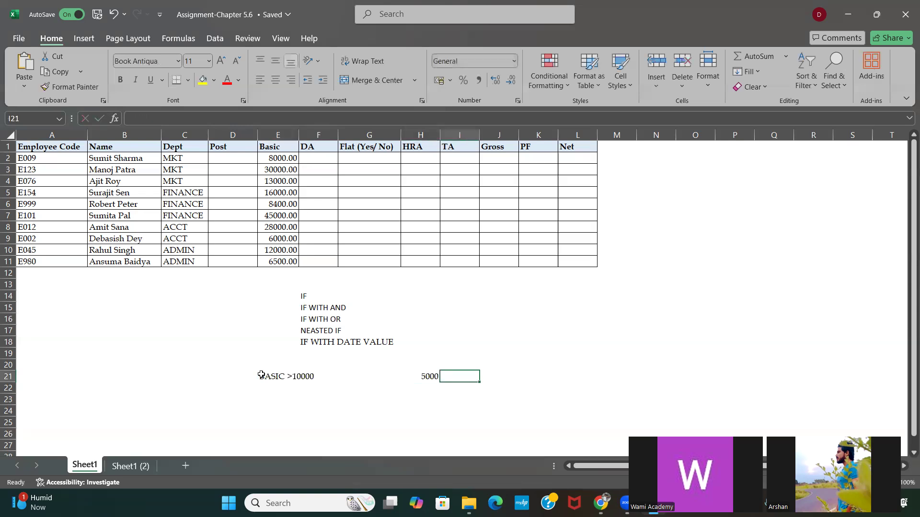
key(Right)
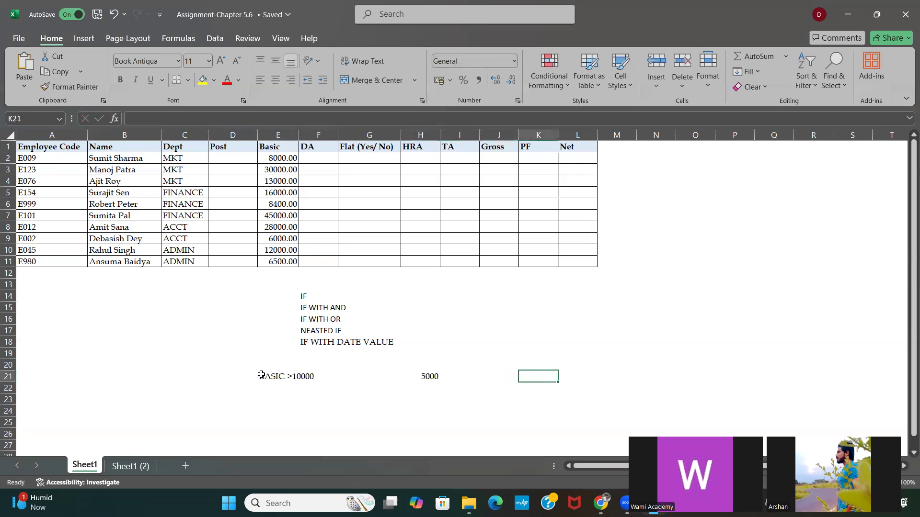
text(20000)
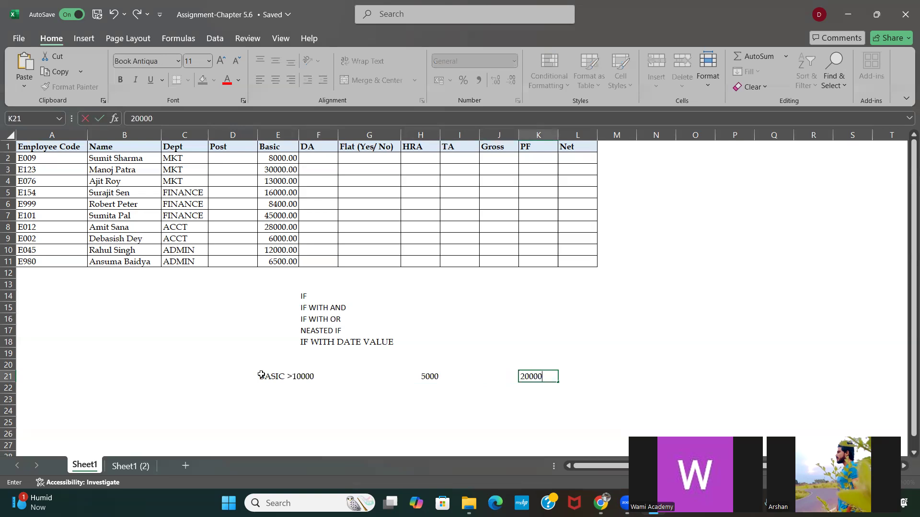
key(BackSpace)
key(Return)
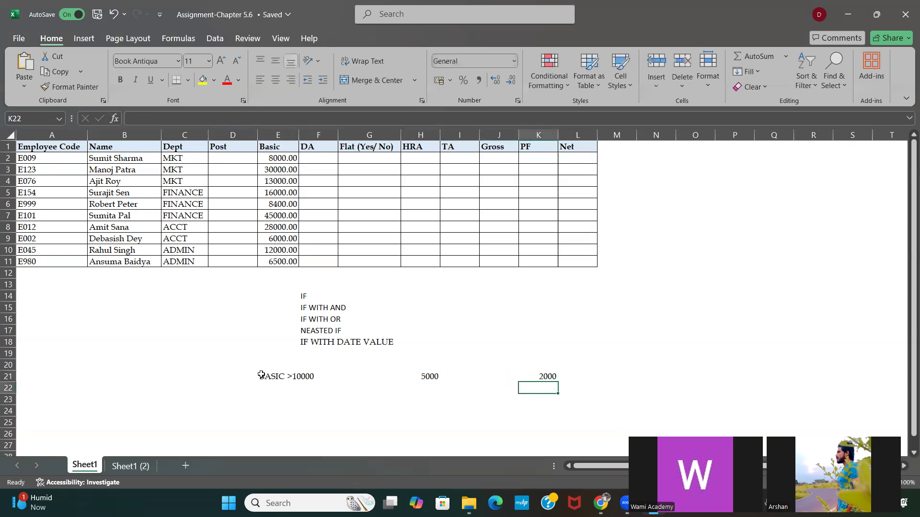
drag(262, 364, 327, 401)
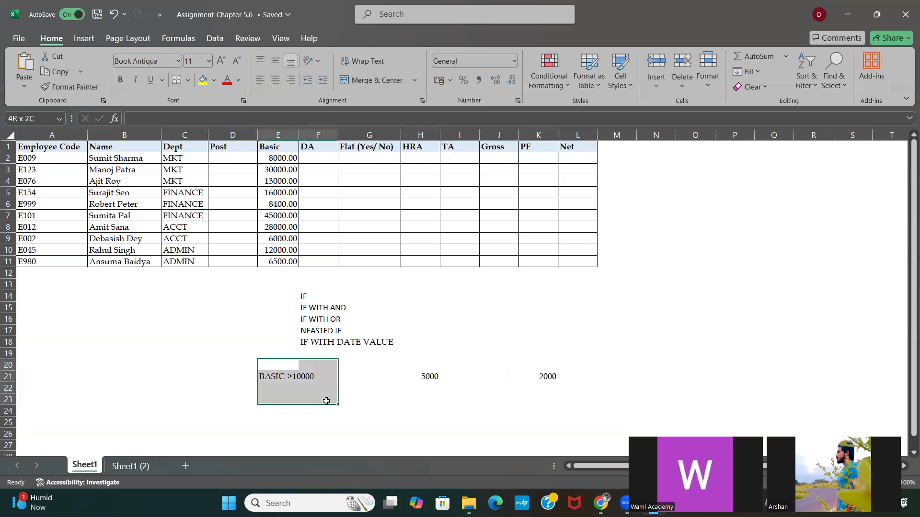
click(414, 371)
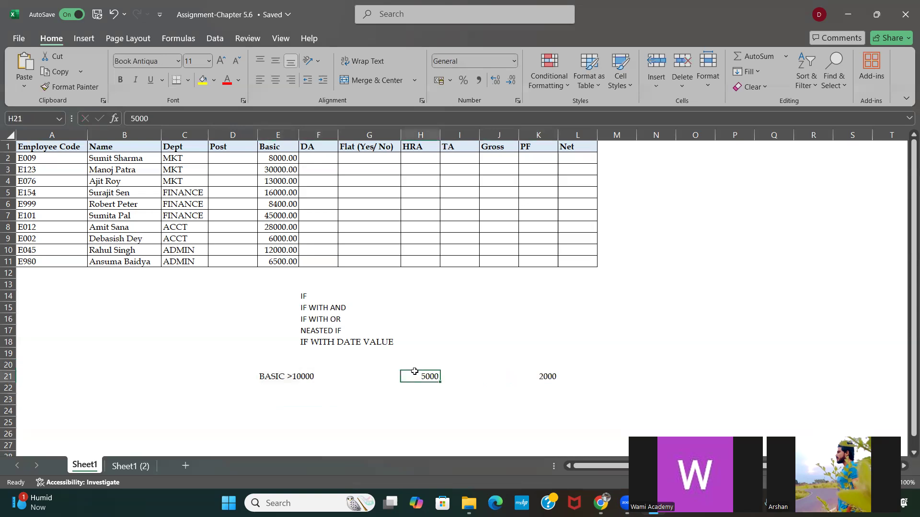
drag(415, 372, 445, 383)
click(531, 365)
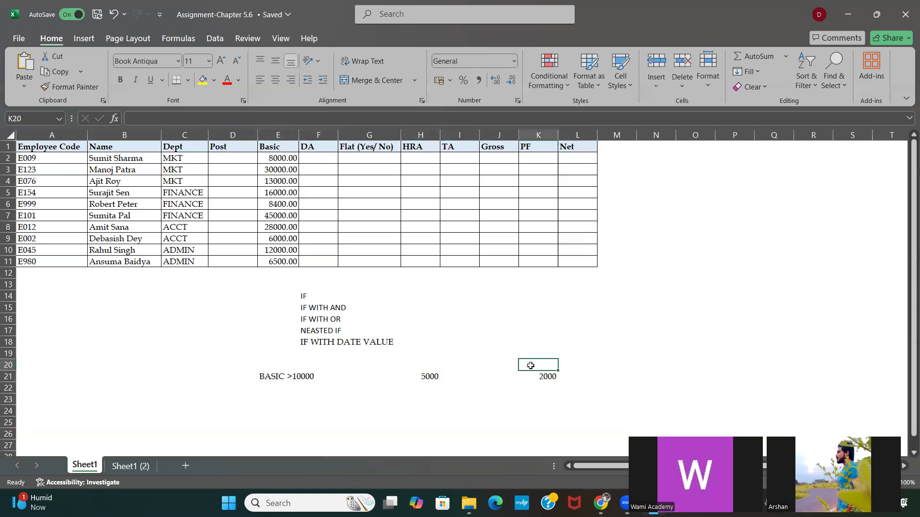
drag(531, 365, 571, 402)
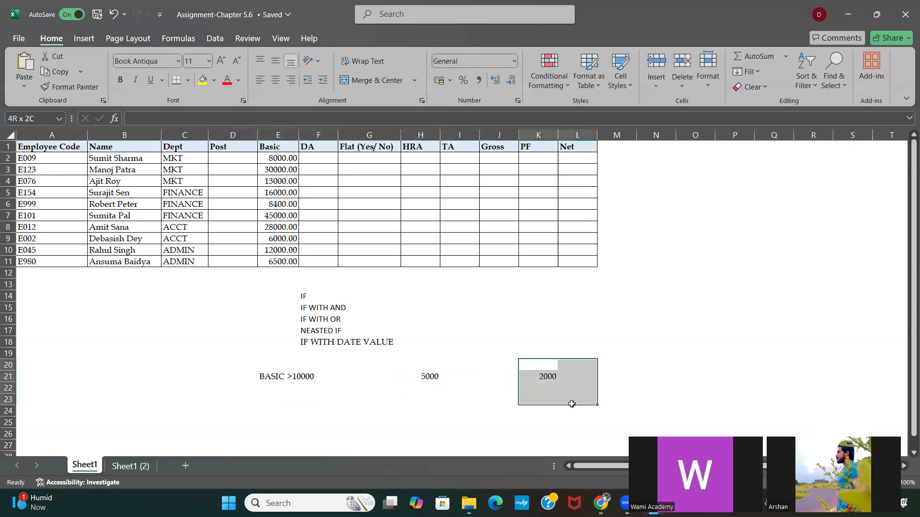
Step: Start an IF formula in DA cell F2 with the logical test E2>=10000
click(317, 158)
text(=IF)
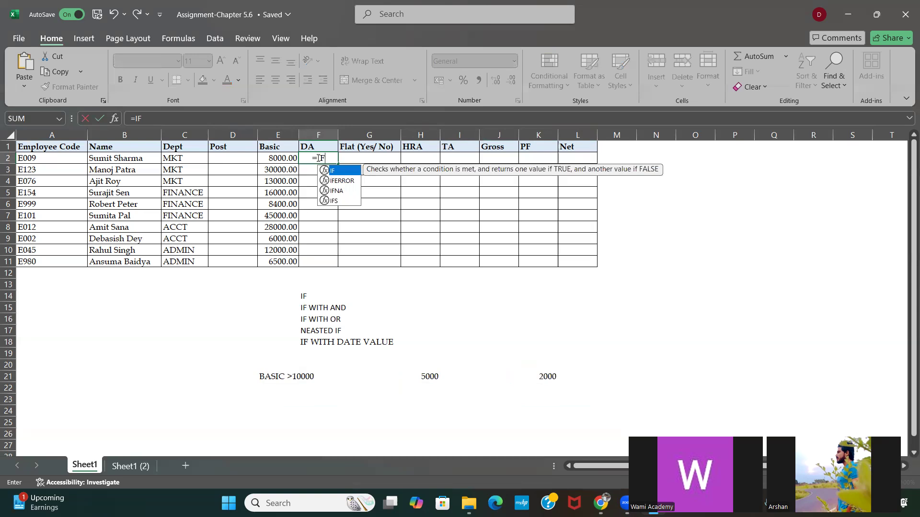
text(()
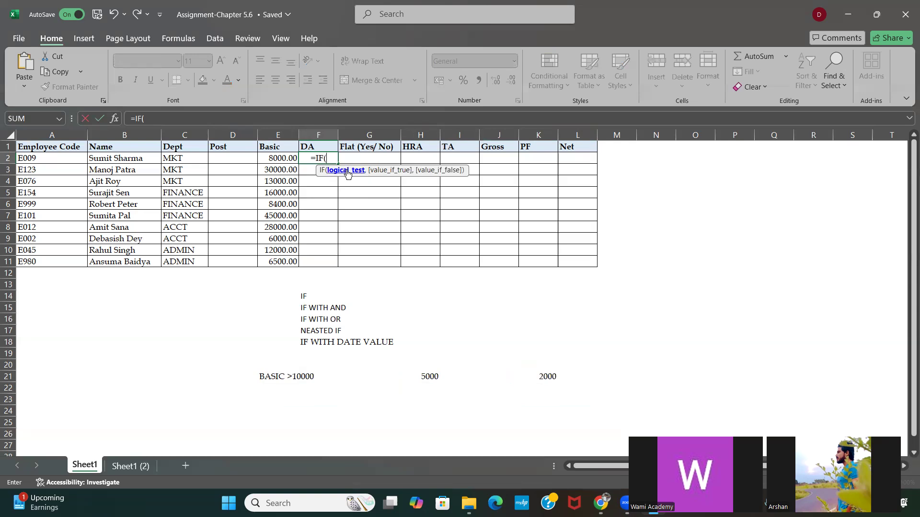
click(271, 158)
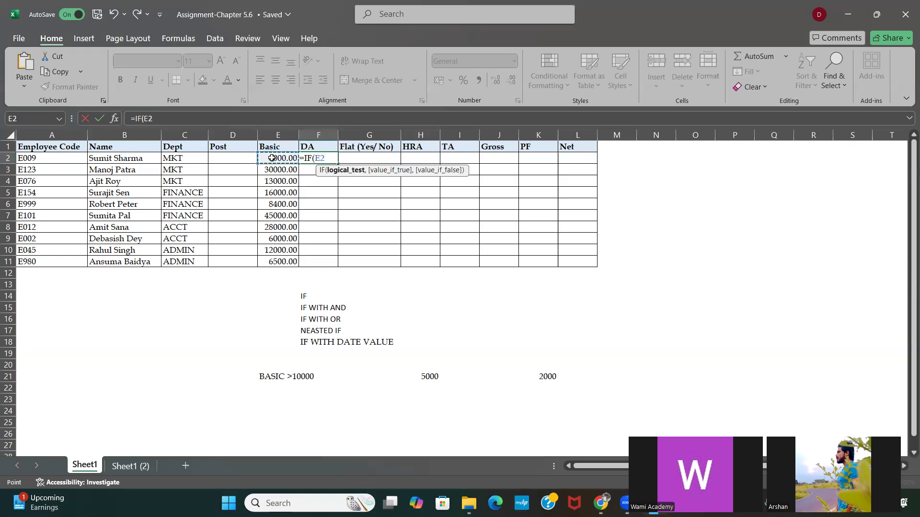
text(=)
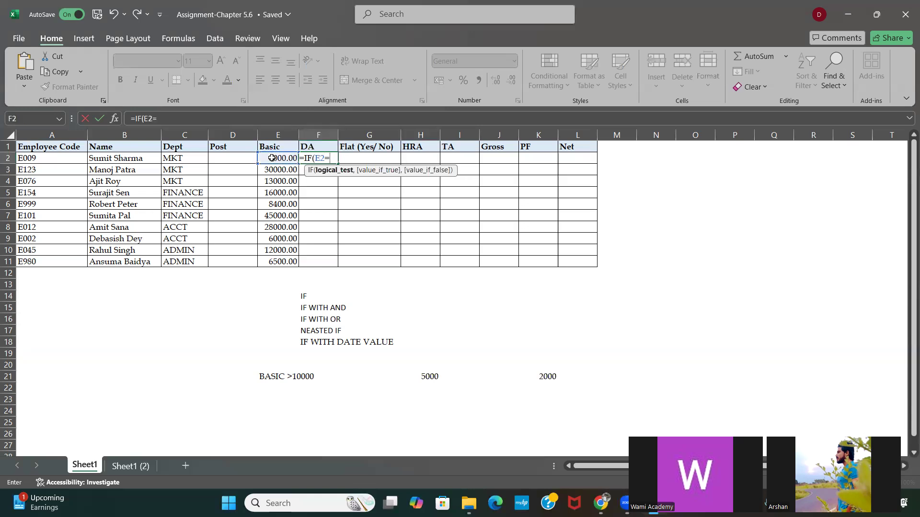
key(BackSpace)
text(>=10000)
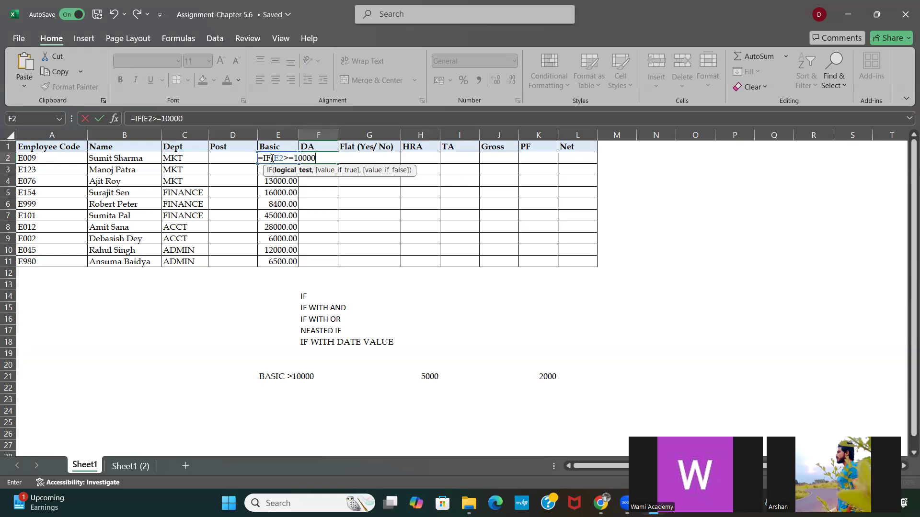
text(,)
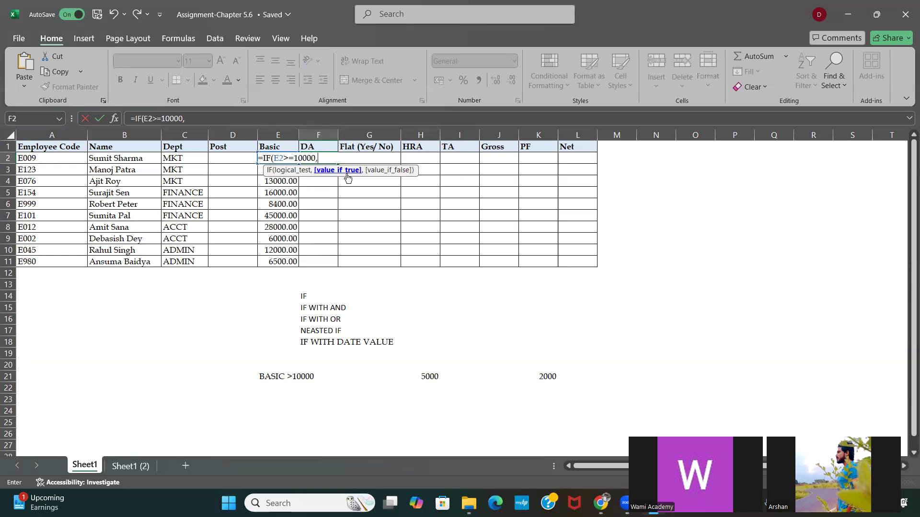
text(5000,)
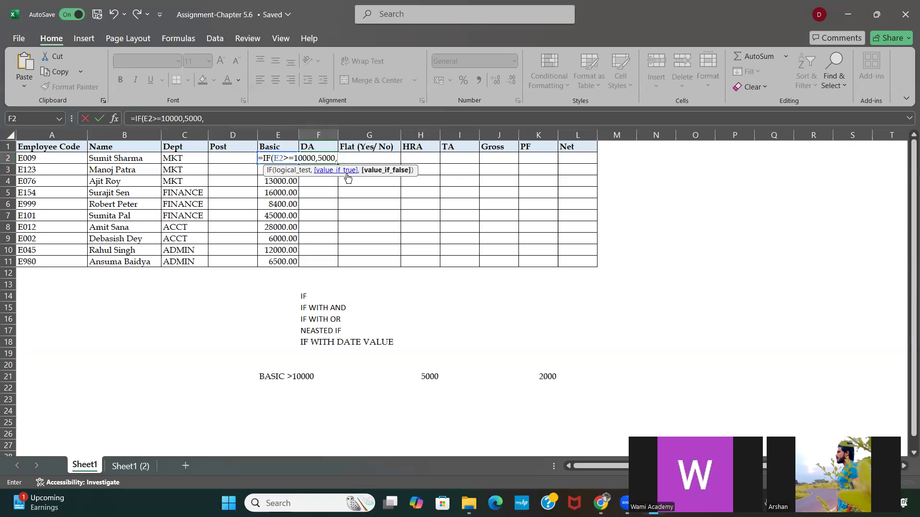
text(2000))
Step: Finish the F2 IF formula with 5000 as the true value and 2000 as the false value
key(Return)
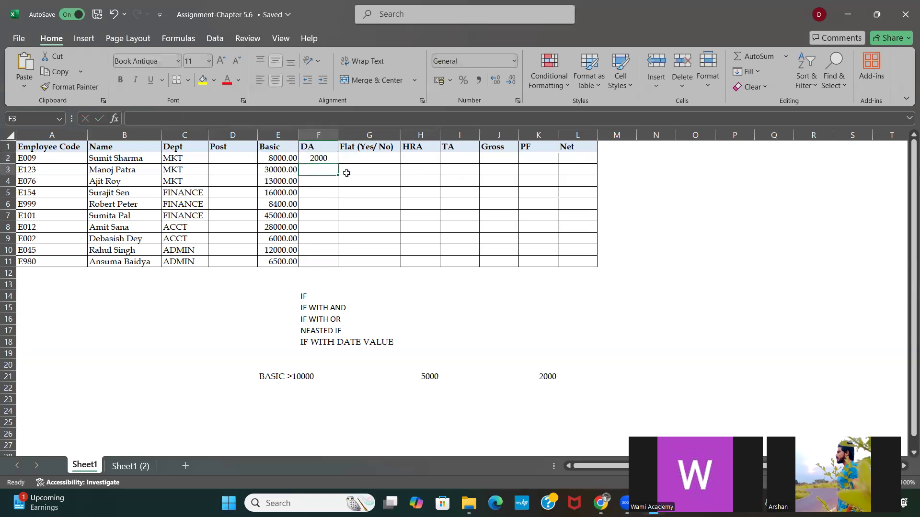
Step: Fill the DA formula from F2 down through F11 for all employees
click(311, 156)
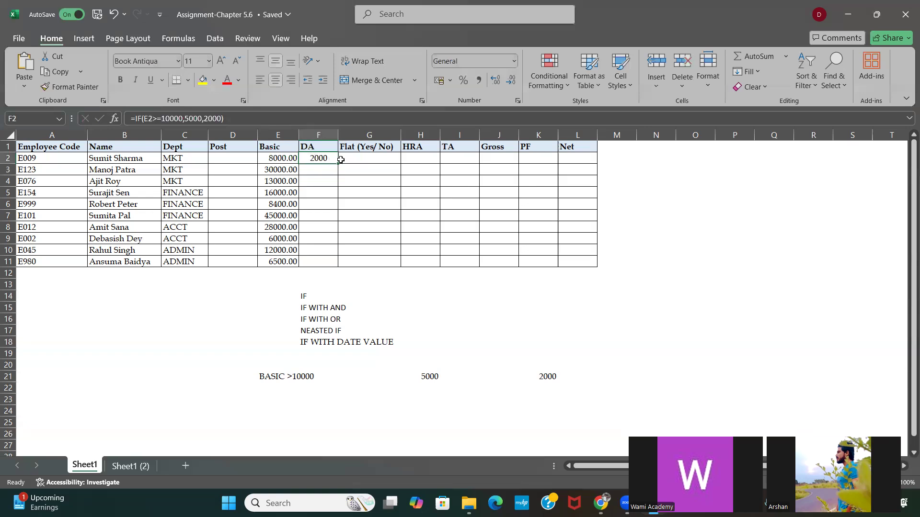
drag(339, 163, 339, 266)
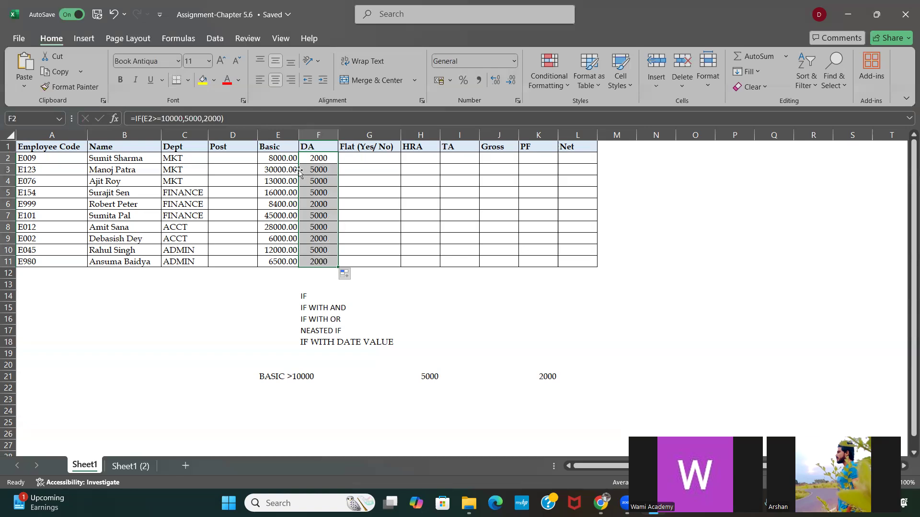
click(321, 155)
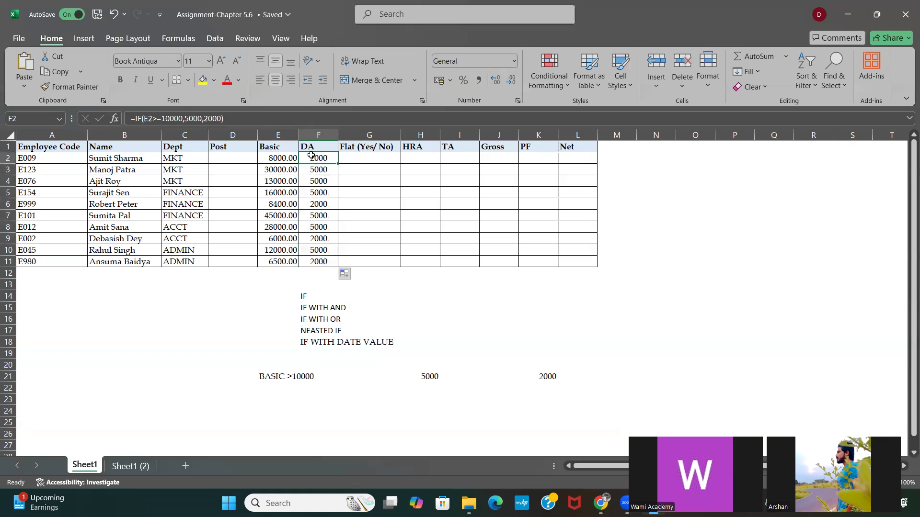
Step: Compare the Basic amounts with the DA results and check the IF formulas in the first employee rows
click(276, 157)
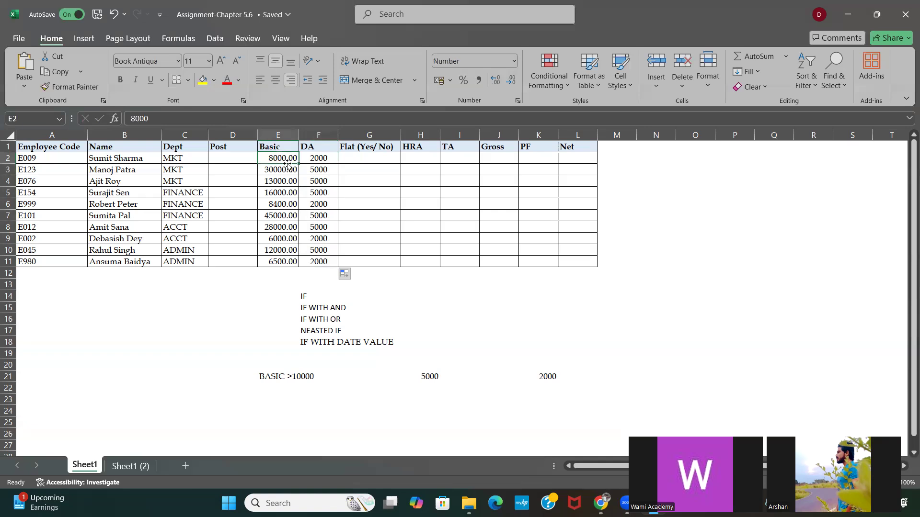
click(320, 160)
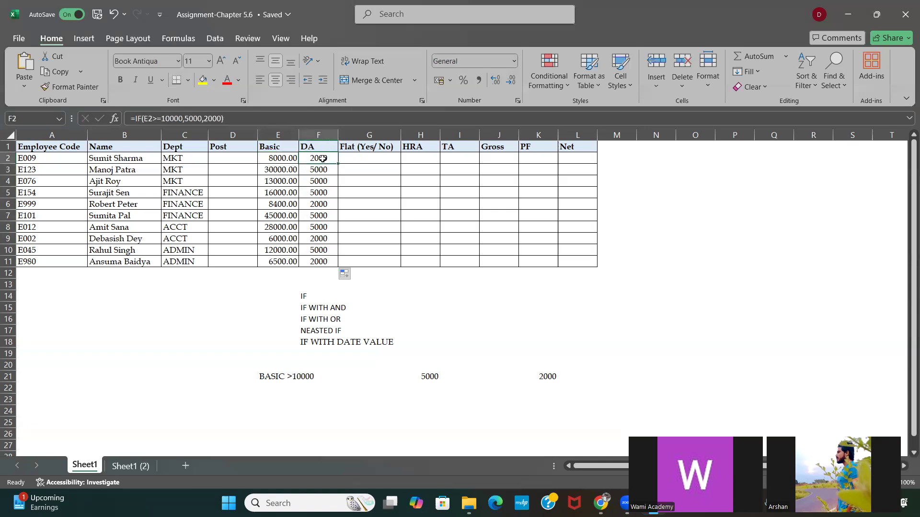
click(283, 170)
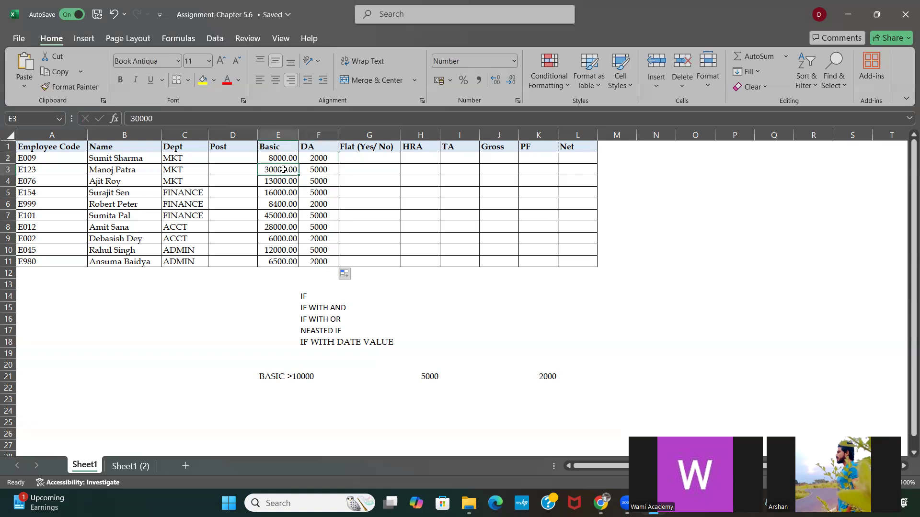
click(323, 169)
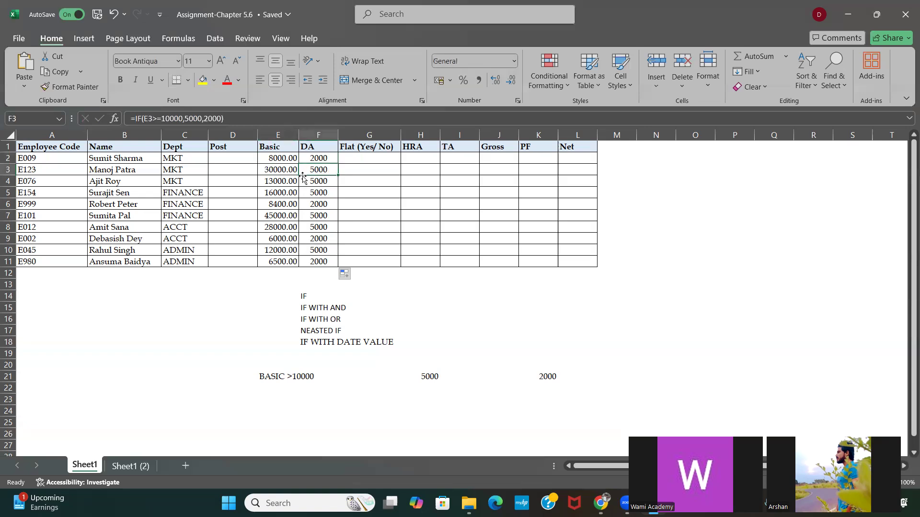
click(277, 180)
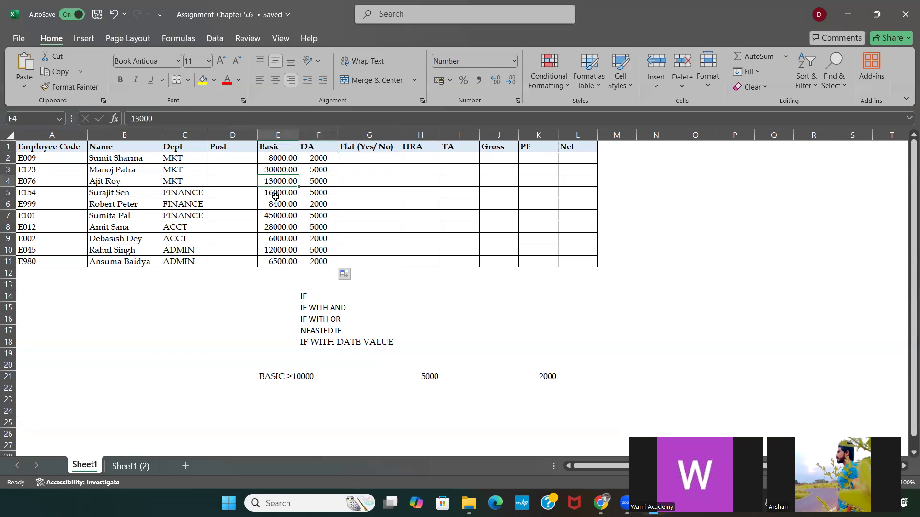
click(276, 195)
click(278, 205)
click(278, 216)
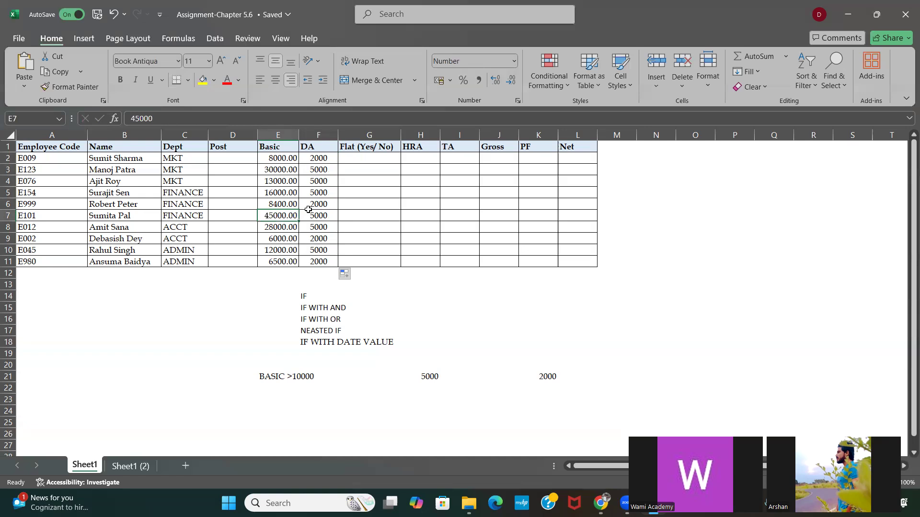
click(316, 172)
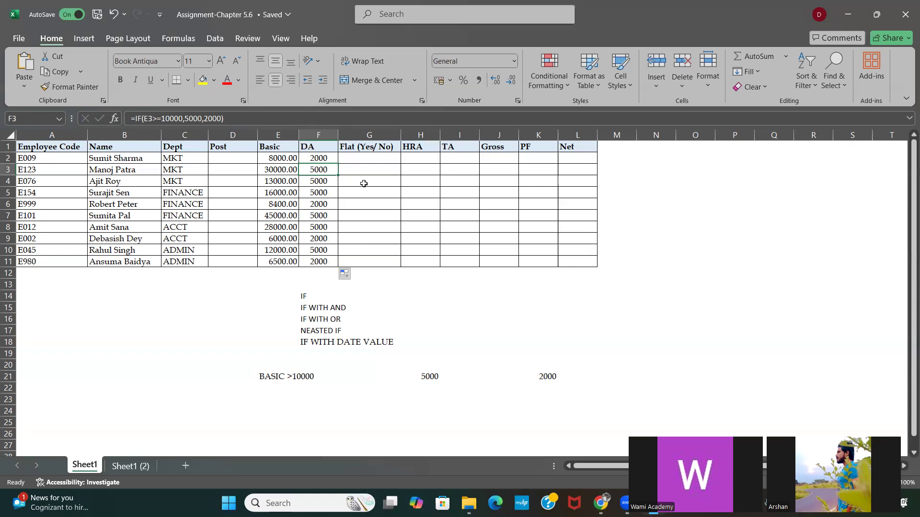
Step: Clear the DA column contents from F2 through F12
click(350, 156)
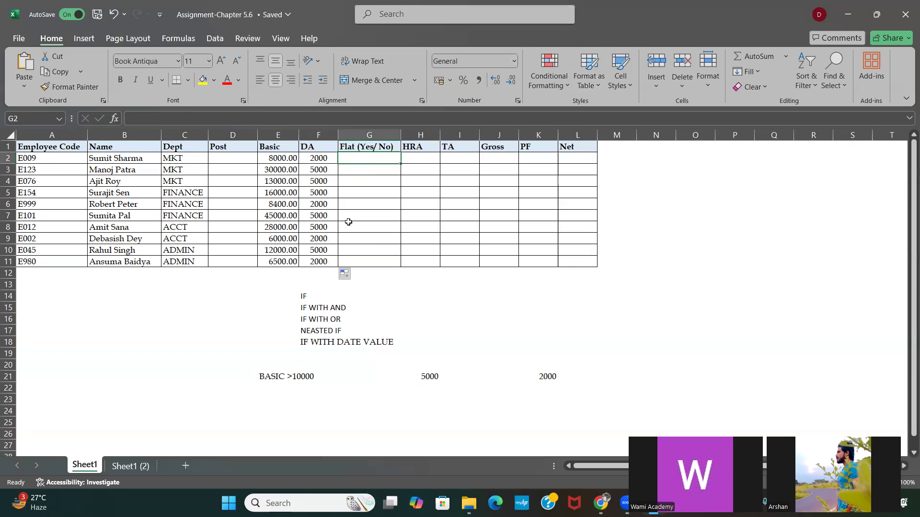
drag(318, 158, 318, 269)
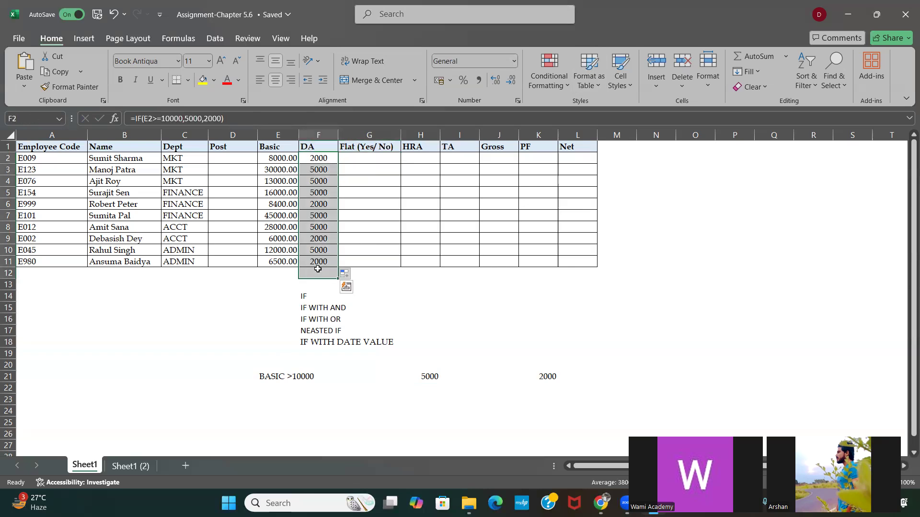
key(Delete)
Step: Review the condition note and its two outcome values in row 21 against the Basic amounts and the empty salary columns
click(271, 295)
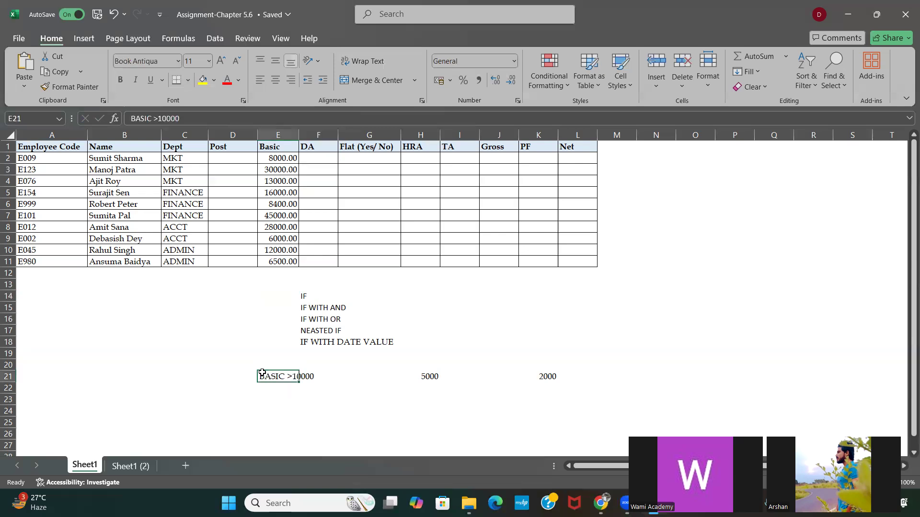
click(278, 158)
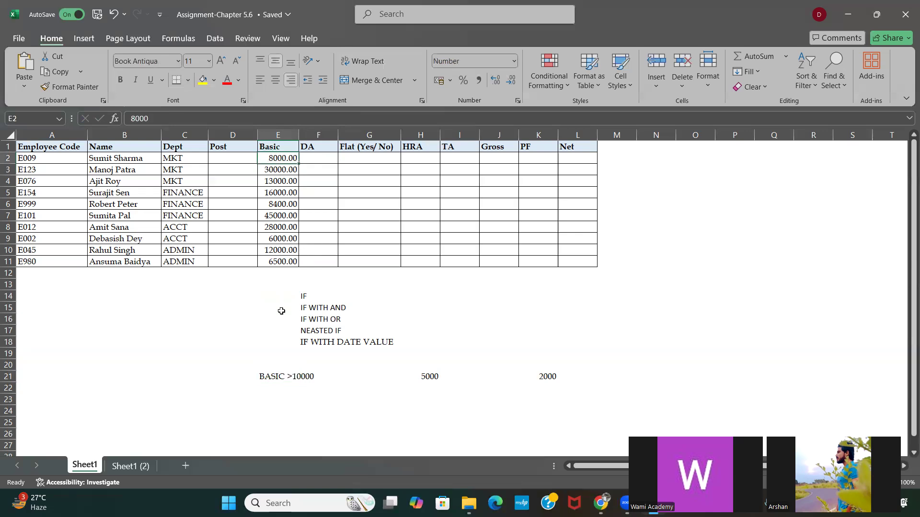
click(317, 159)
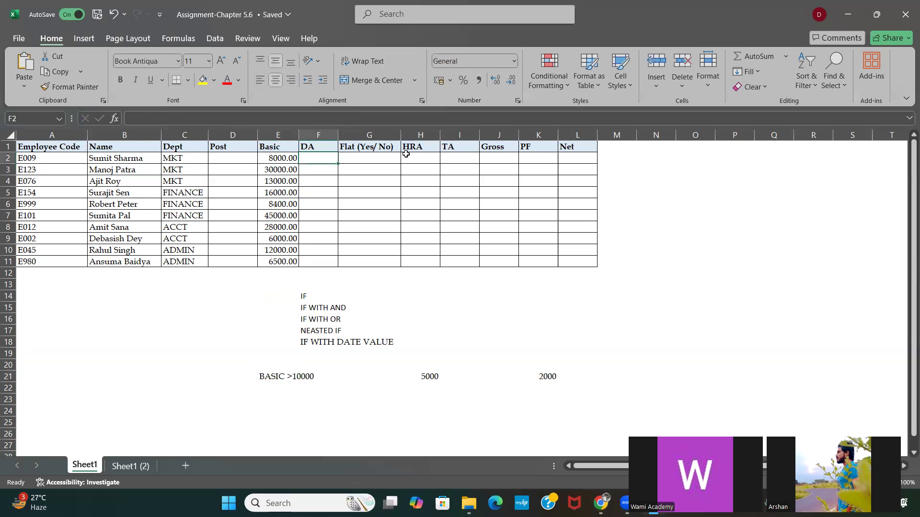
click(501, 161)
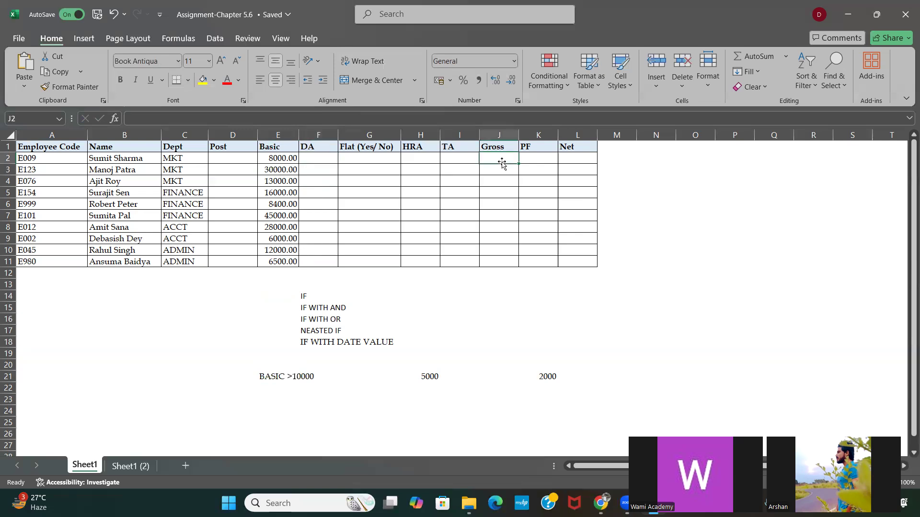
click(538, 157)
click(581, 156)
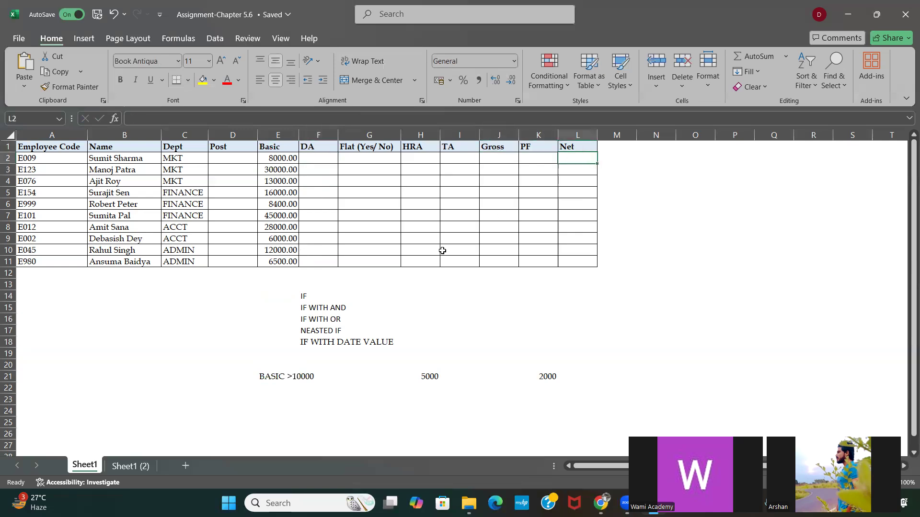
click(309, 157)
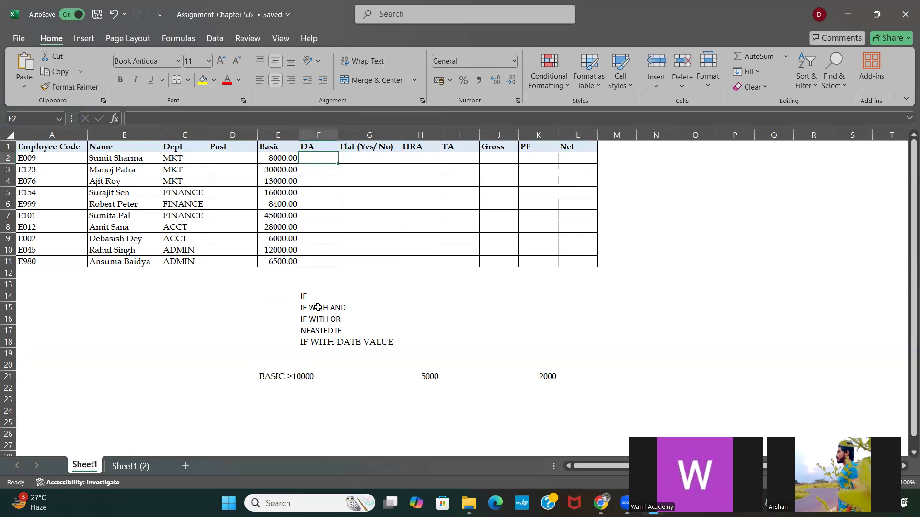
click(278, 376)
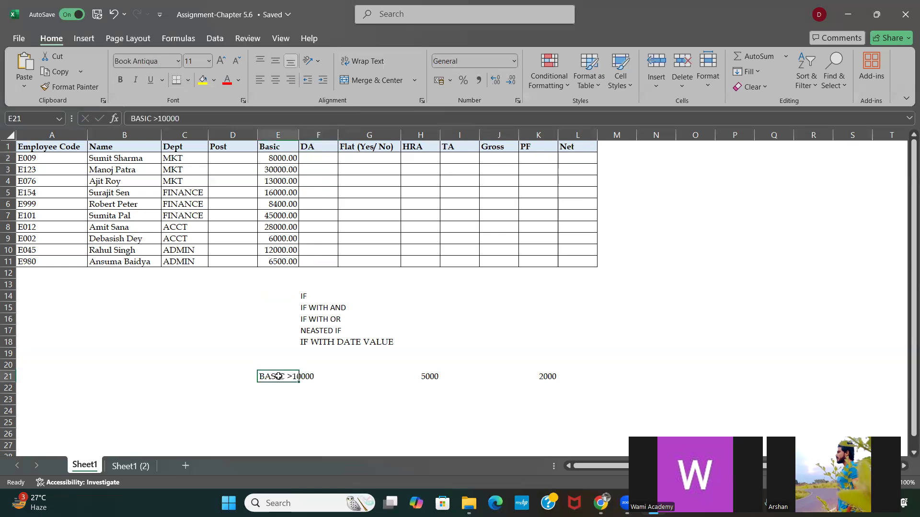
click(420, 374)
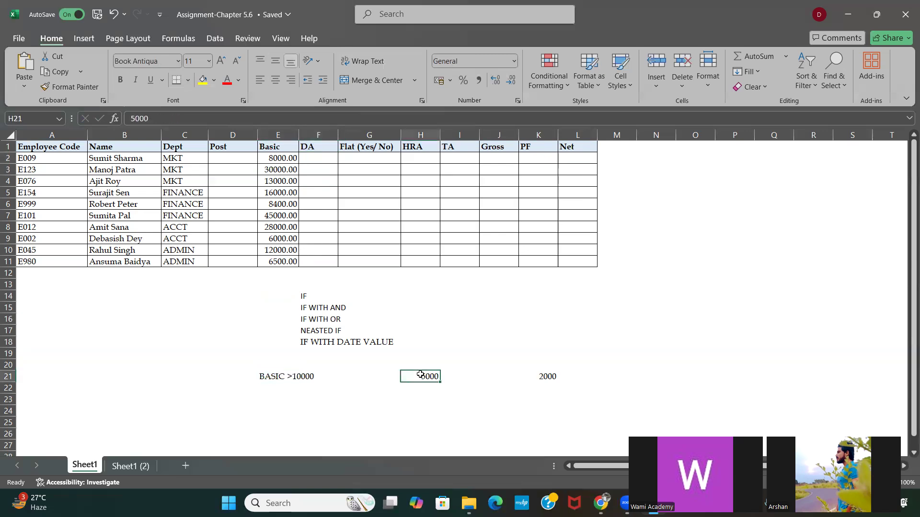
click(281, 203)
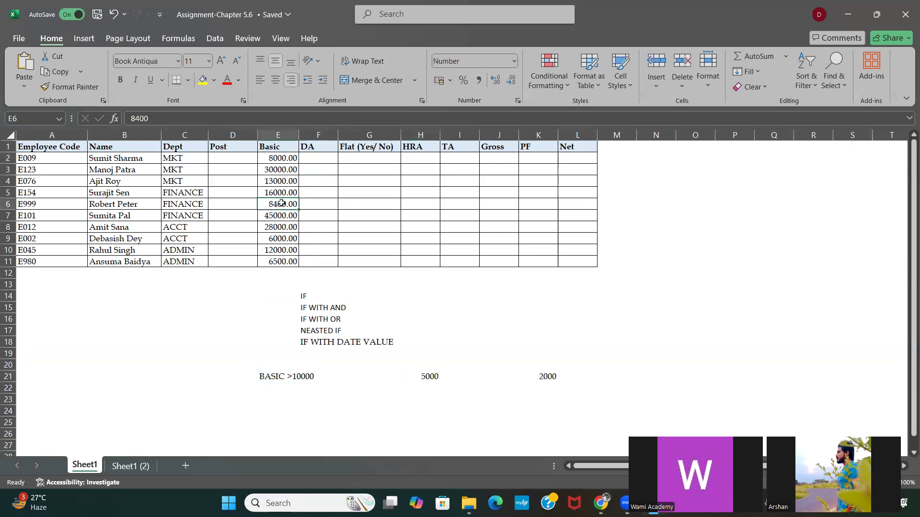
click(547, 376)
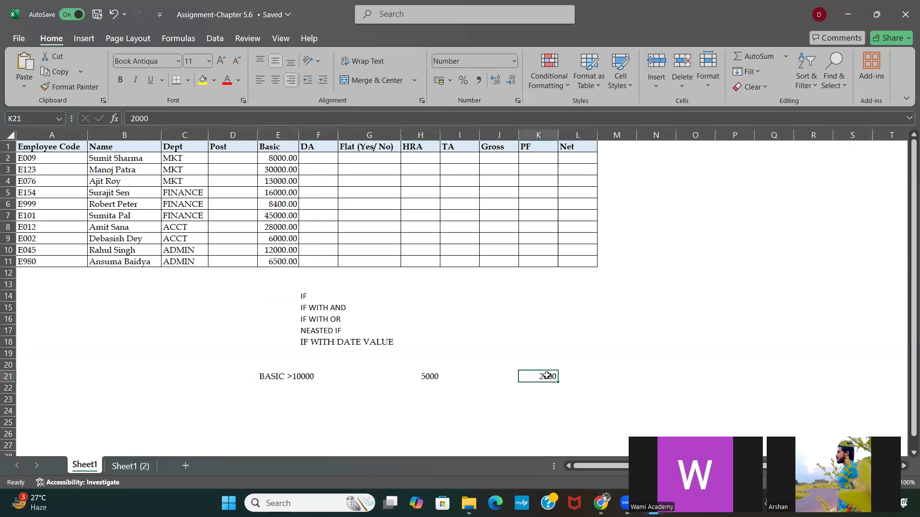
Step: Try manual DA entries of 2000 in F2 and 50000 in F3, and clear both cells
click(319, 160)
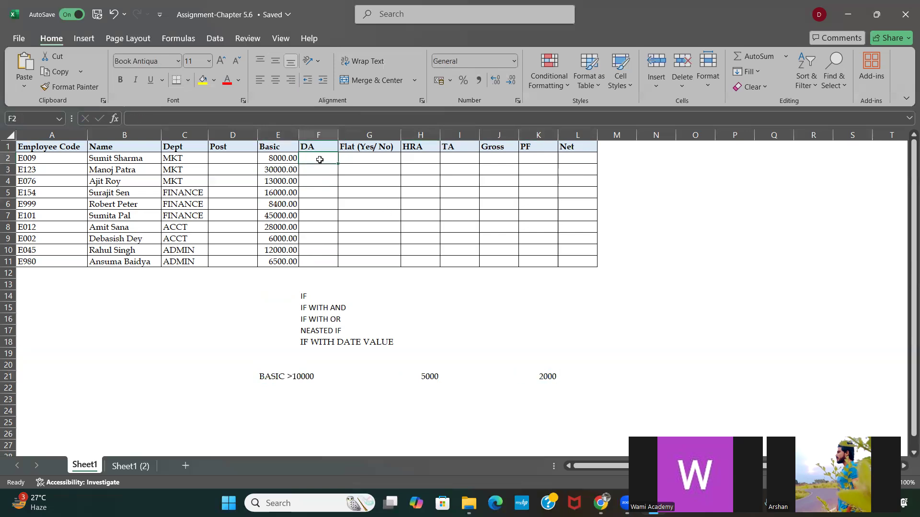
text(2000)
key(Return)
text(50000)
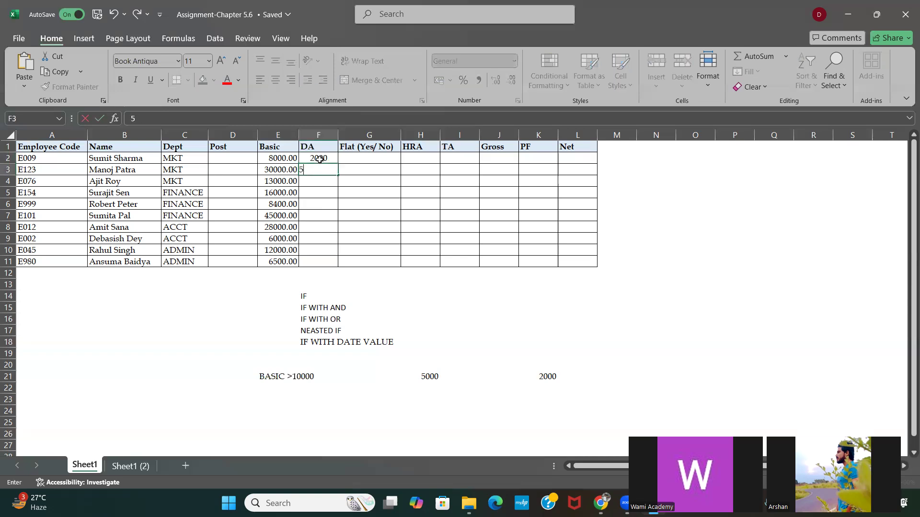
key(Return)
double_click(320, 160)
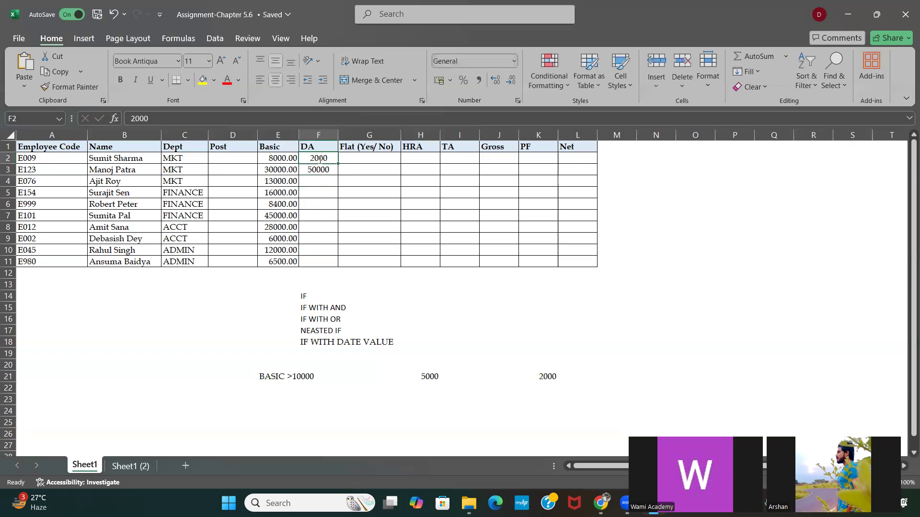
click(319, 179)
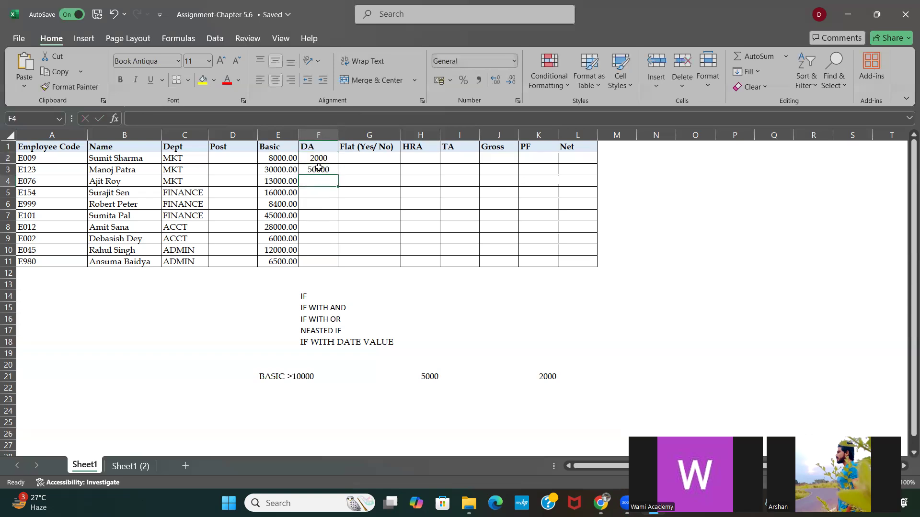
drag(315, 158, 316, 169)
key(Delete)
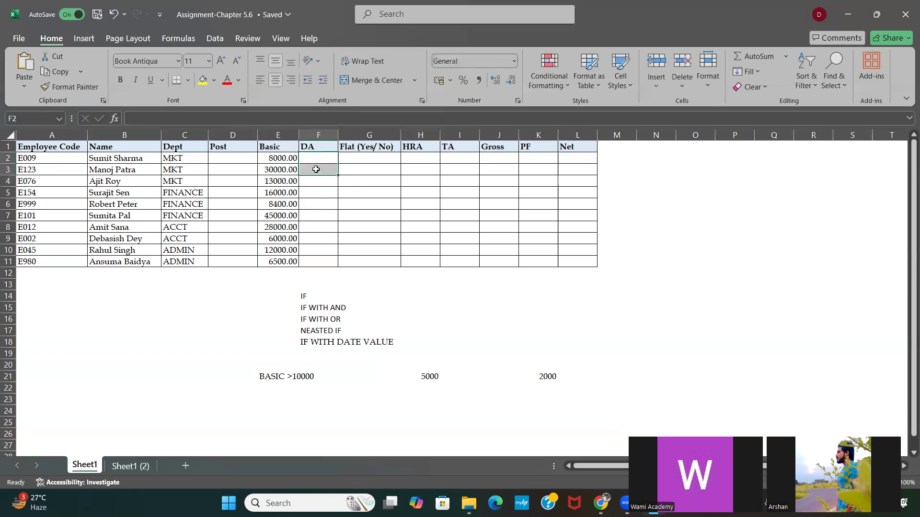
Step: Begin an IF formula in DA cell F2 that tests whether Basic in E2 is >=10000
click(308, 154)
text(=)
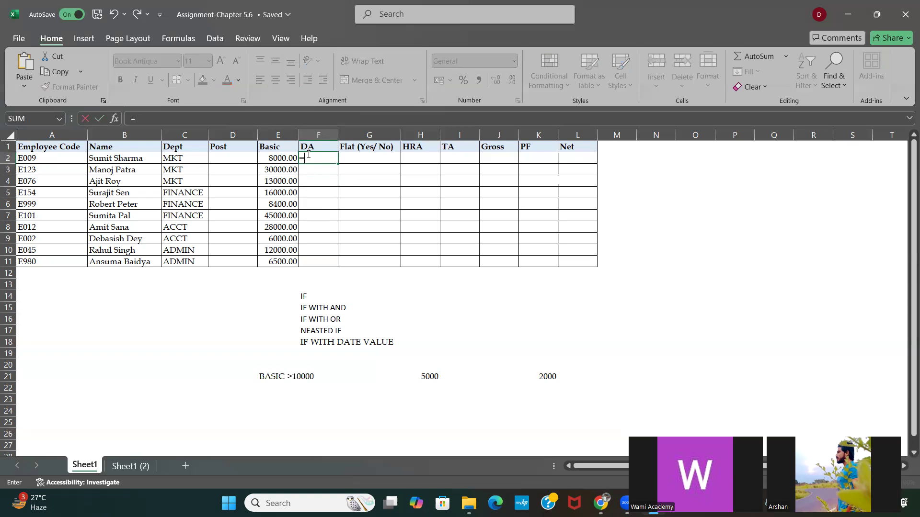
text(IF()
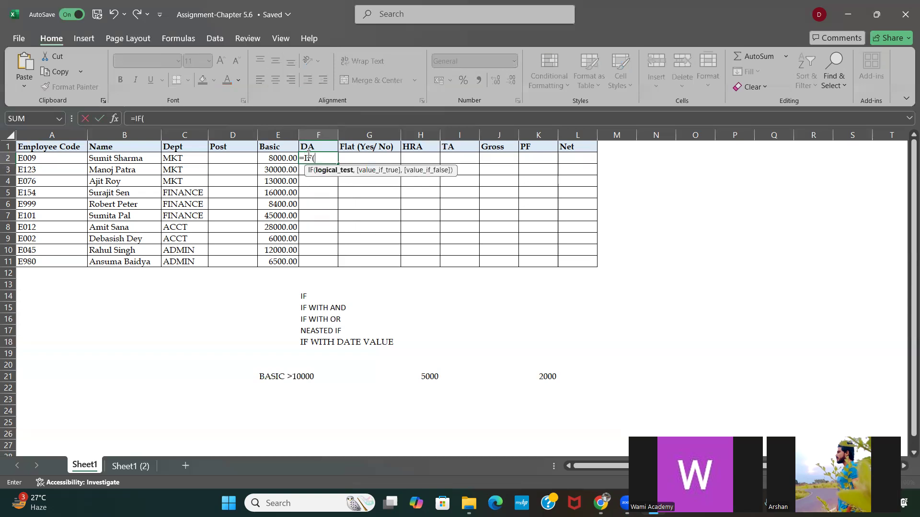
click(275, 159)
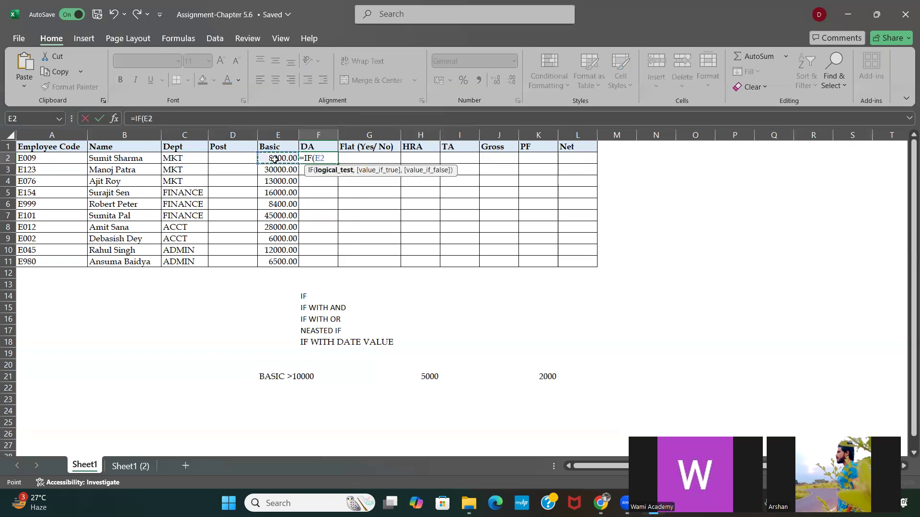
text(>=)
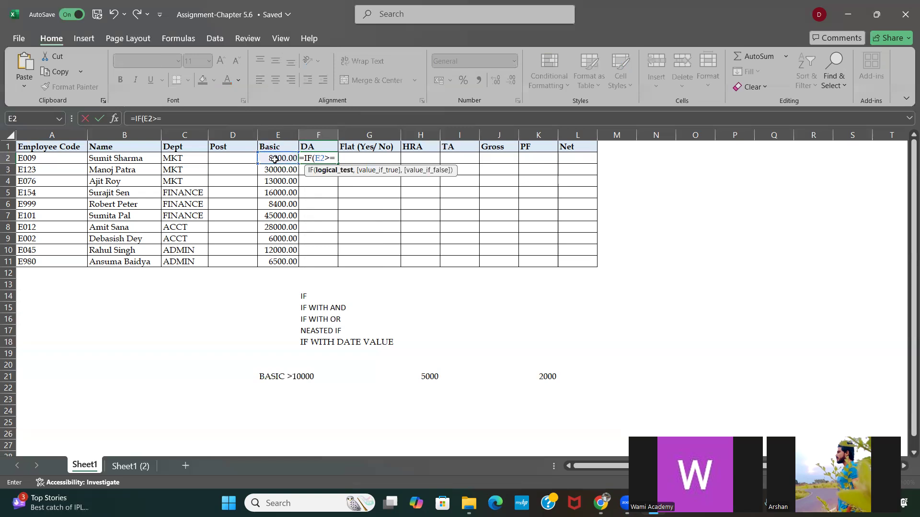
text(1000)
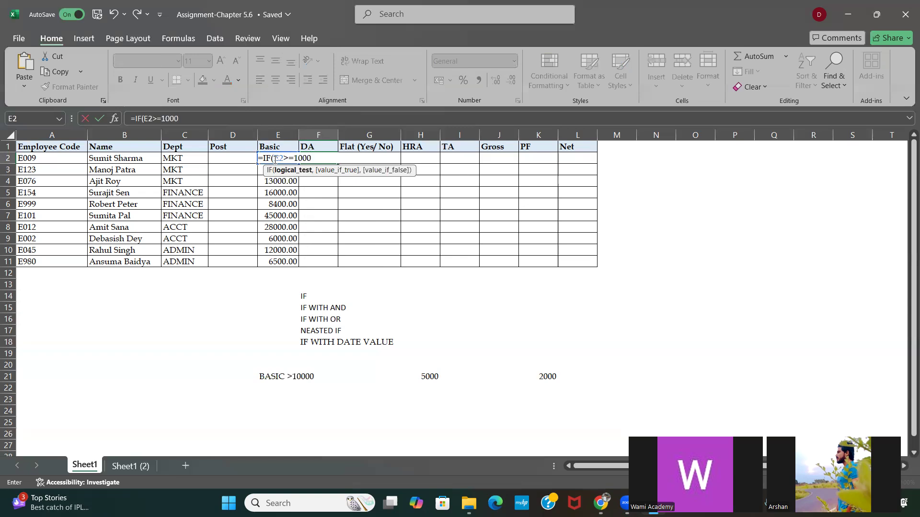
text(0,5000,)
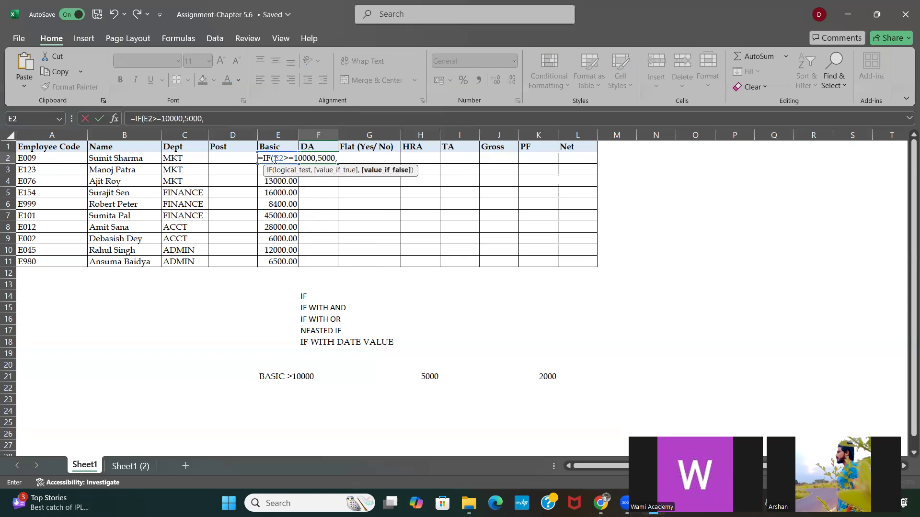
text(2000))
Step: Complete the F2 IF formula with 5000 if true and 2000 if false, and fill it down through F11
key(Return)
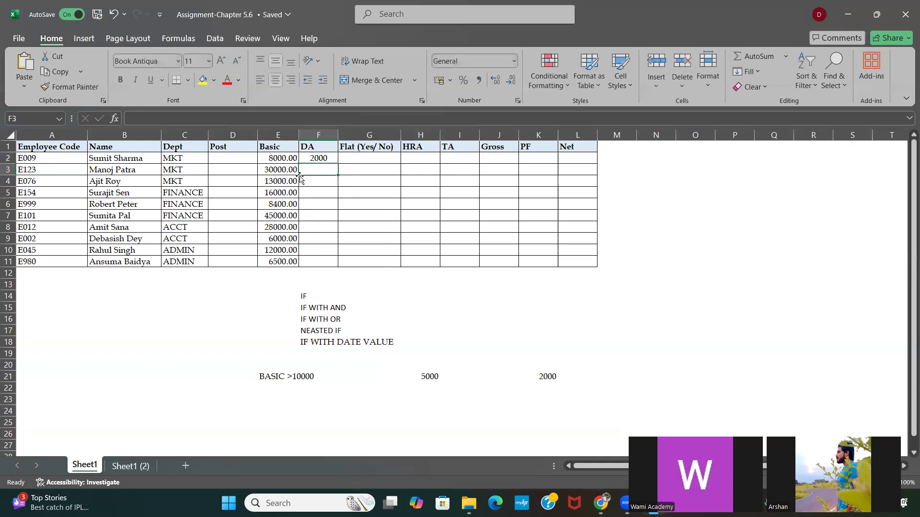
click(316, 160)
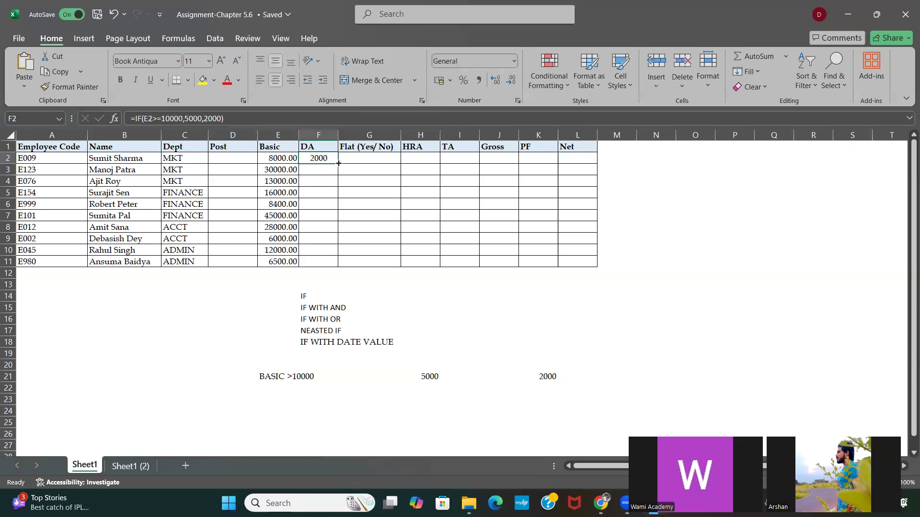
double_click(339, 163)
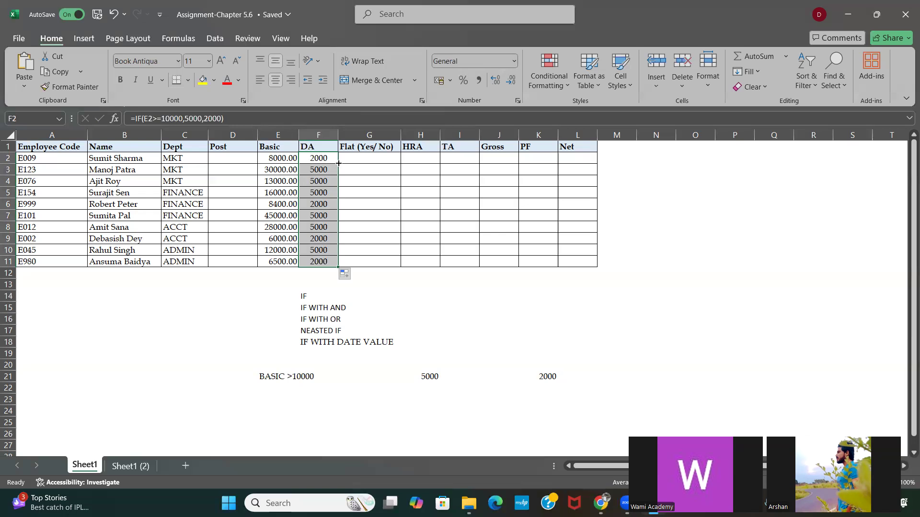
Step: Replace the row 21 notes with YES in H21, NO in K21 and the condition DEPT= MKT in E21
click(286, 376)
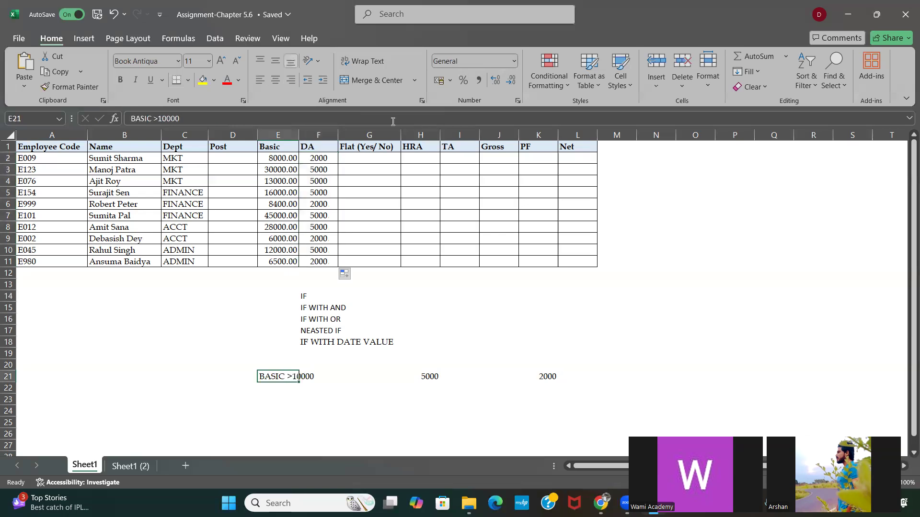
click(426, 373)
text(YES)
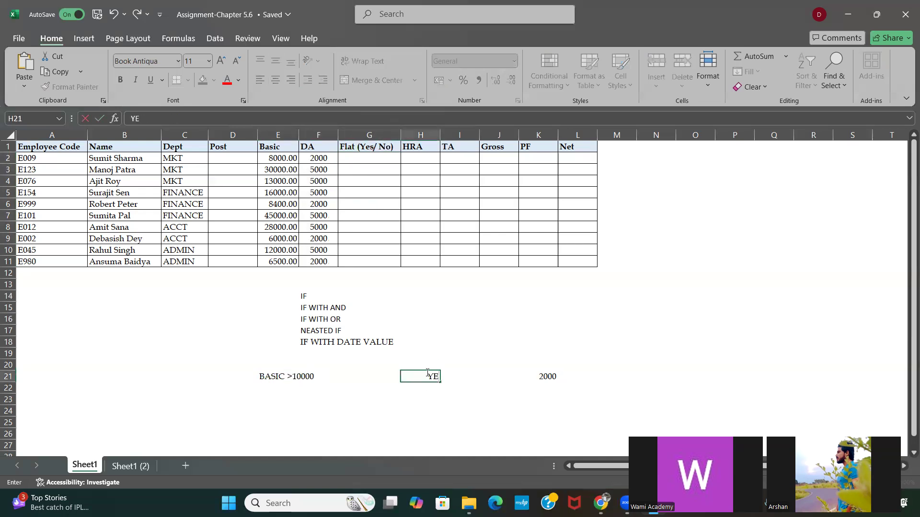
click(545, 373)
text(NO)
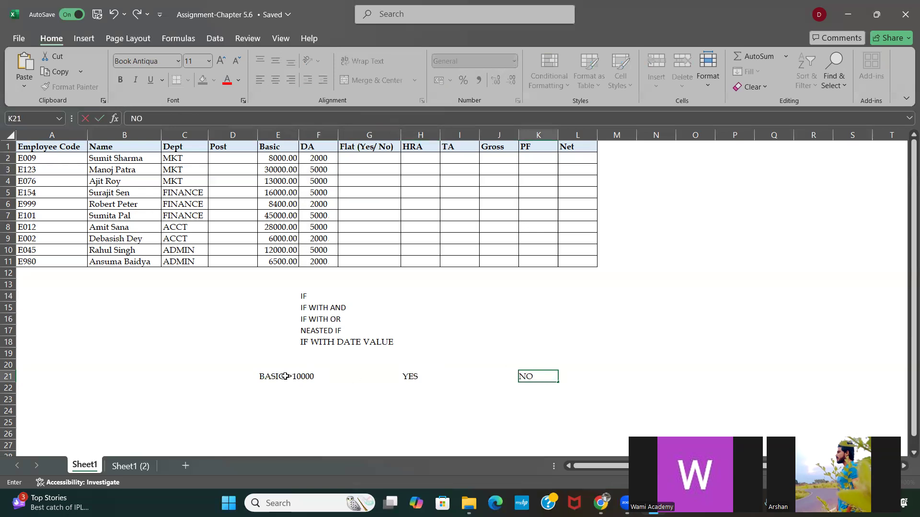
click(285, 376)
text(DEP)
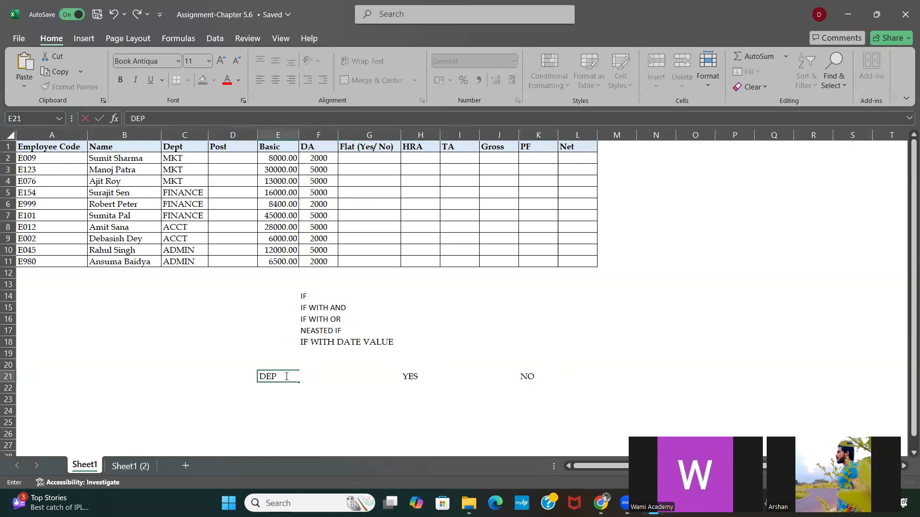
text(T=MKT)
key(Return)
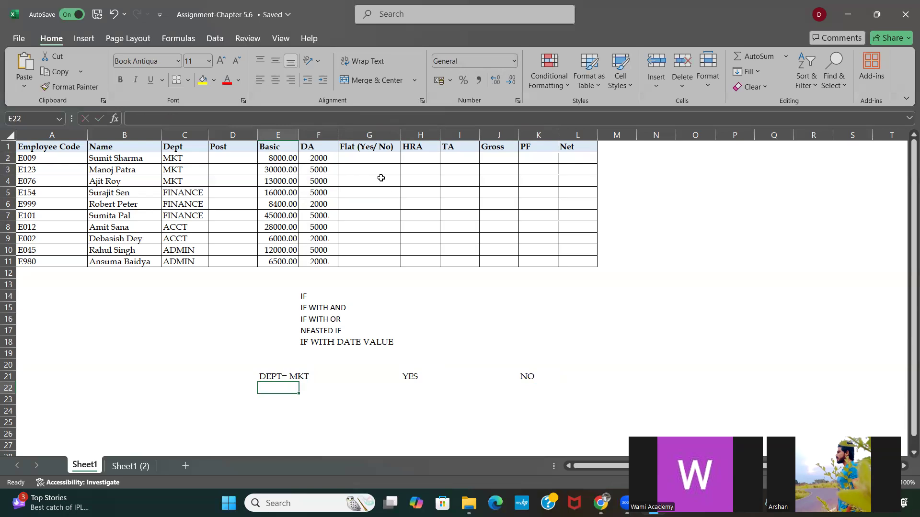
Step: Begin an IF formula in Flat cell G2 that tests whether Dept in C2 equals "MKT"
click(368, 155)
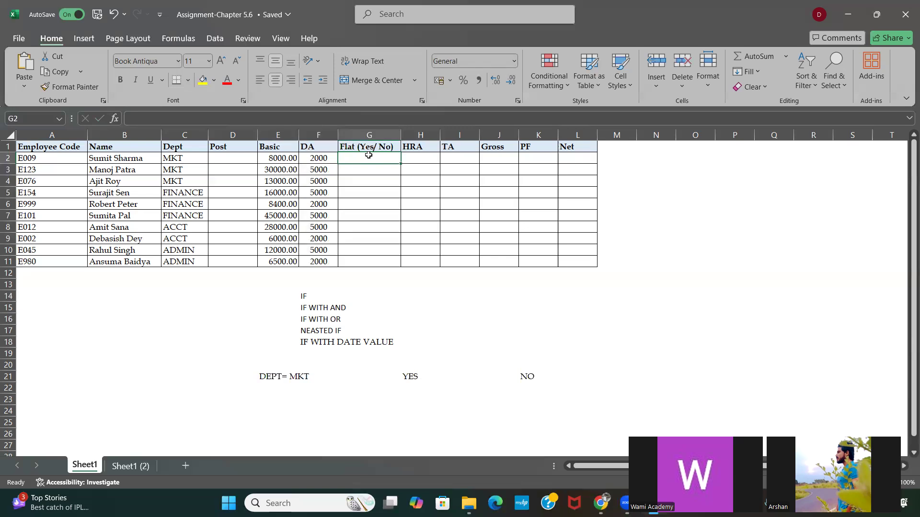
text(=IF)
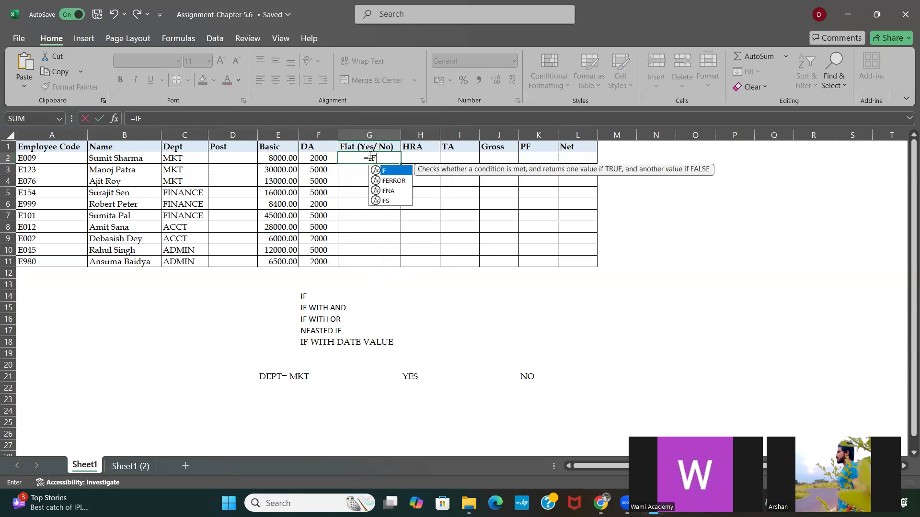
text(()
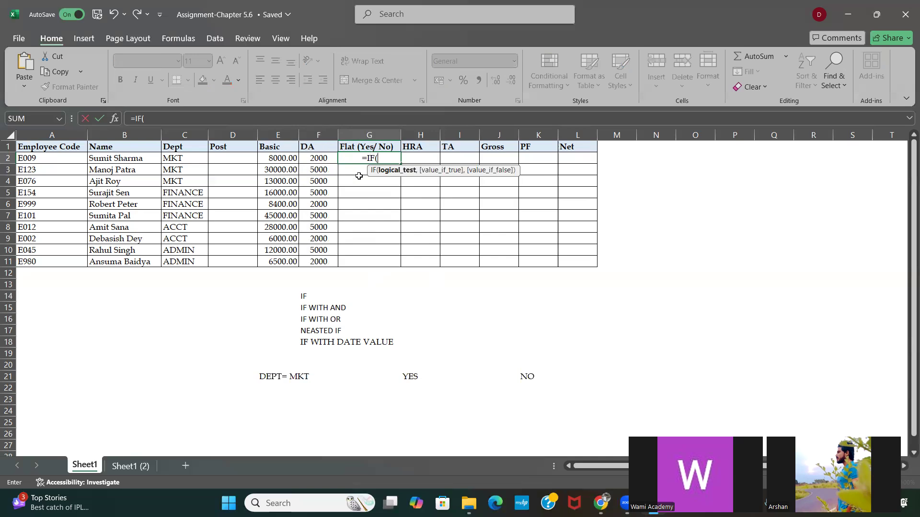
click(183, 158)
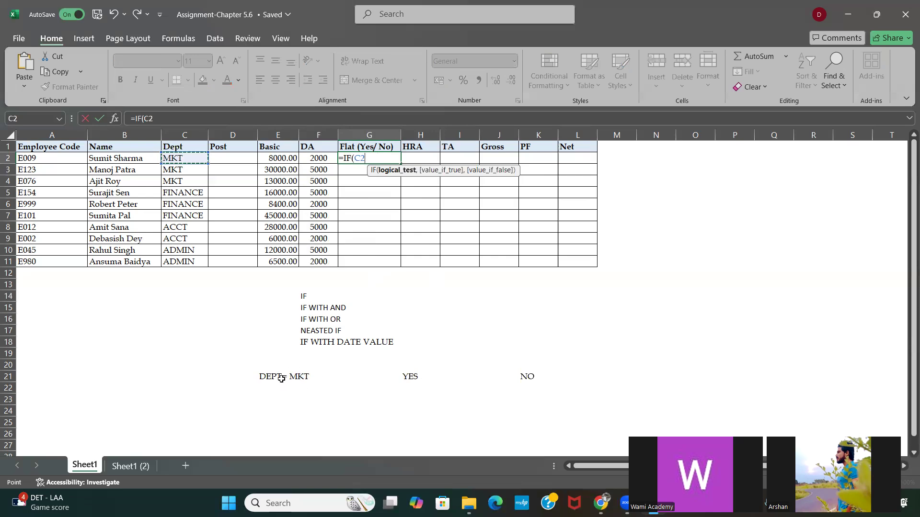
text(=)
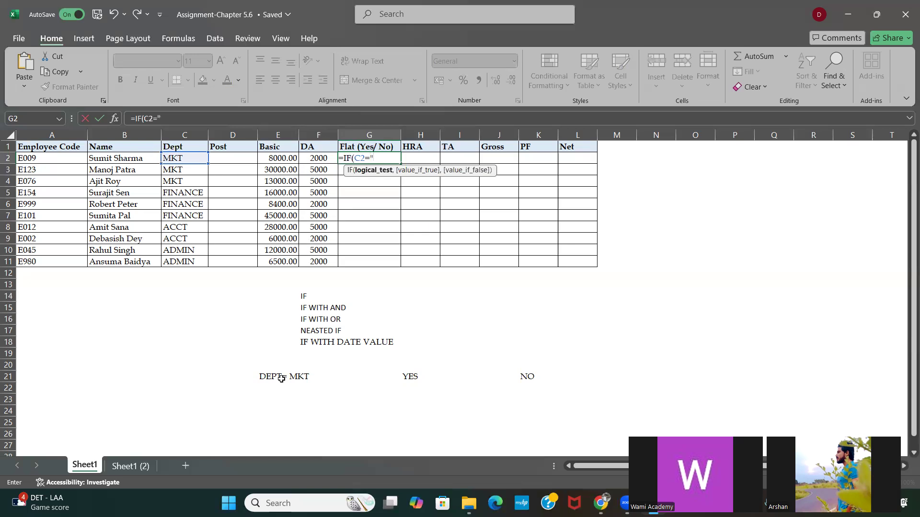
text(MKT)
text(,)
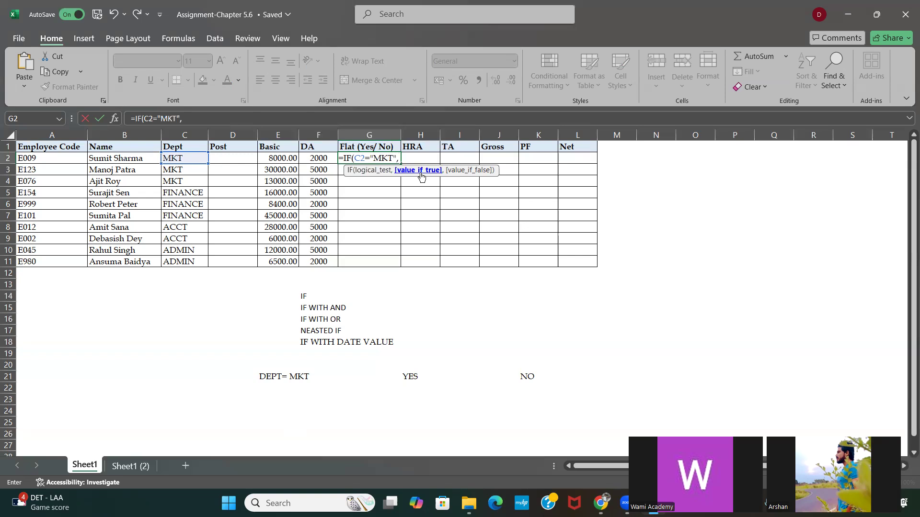
text("YES)
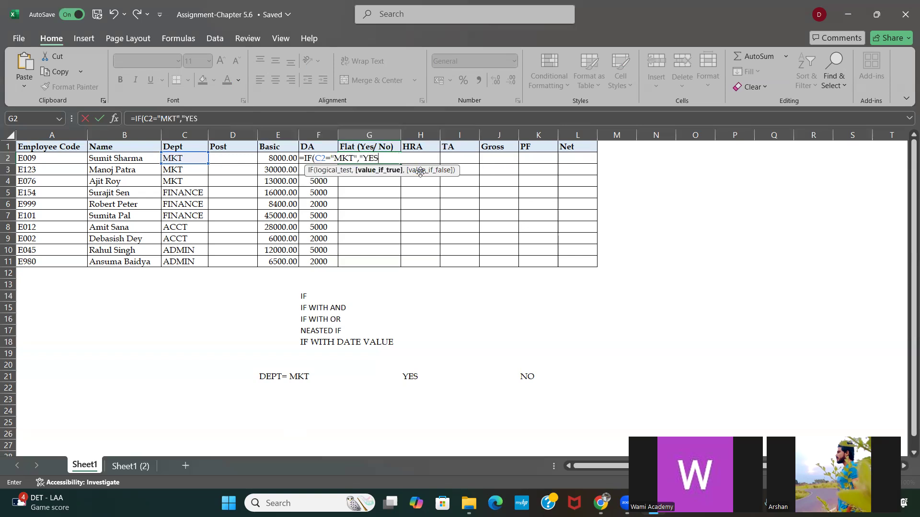
text(","NO)
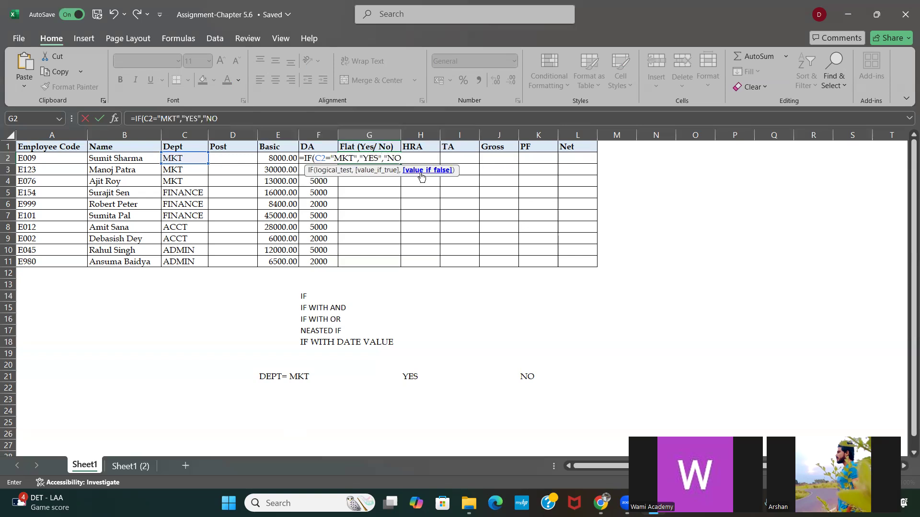
Step: Complete the G2 IF formula with "YES" if true and "NO" if false, and fill it down through G11
key(Return)
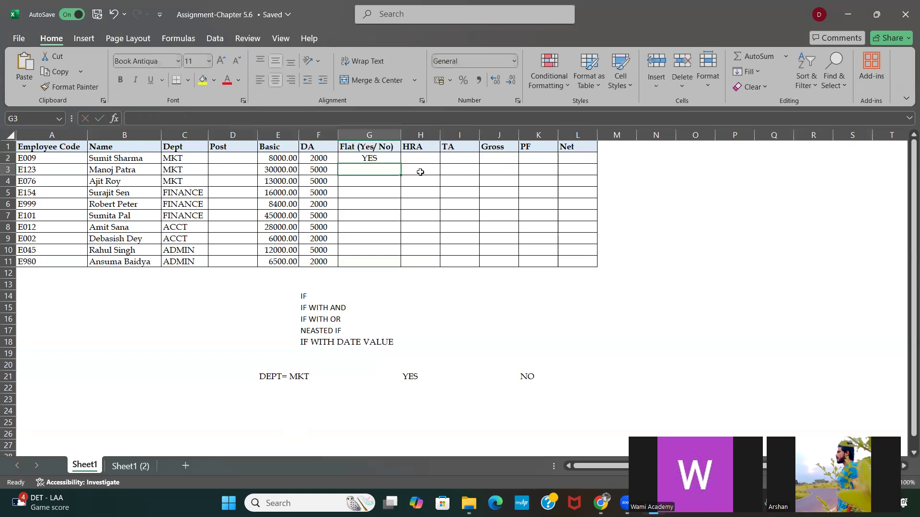
drag(367, 158, 389, 160)
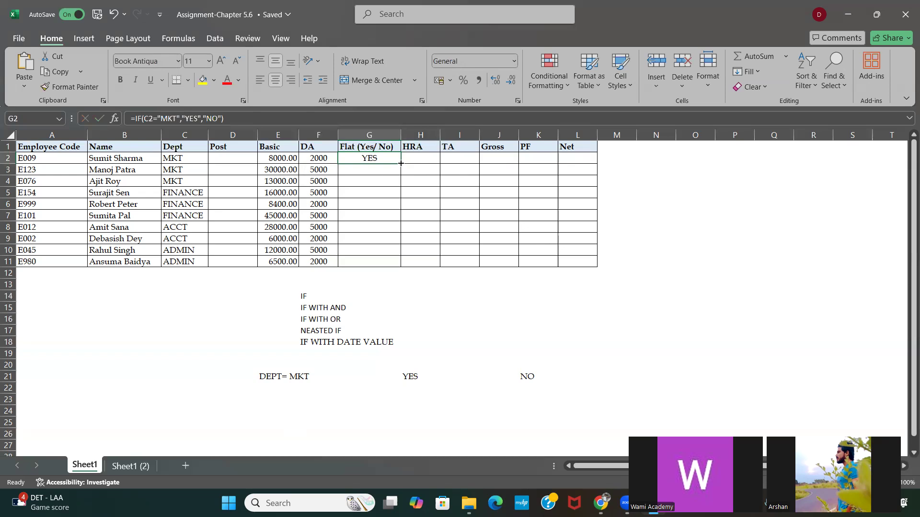
double_click(401, 164)
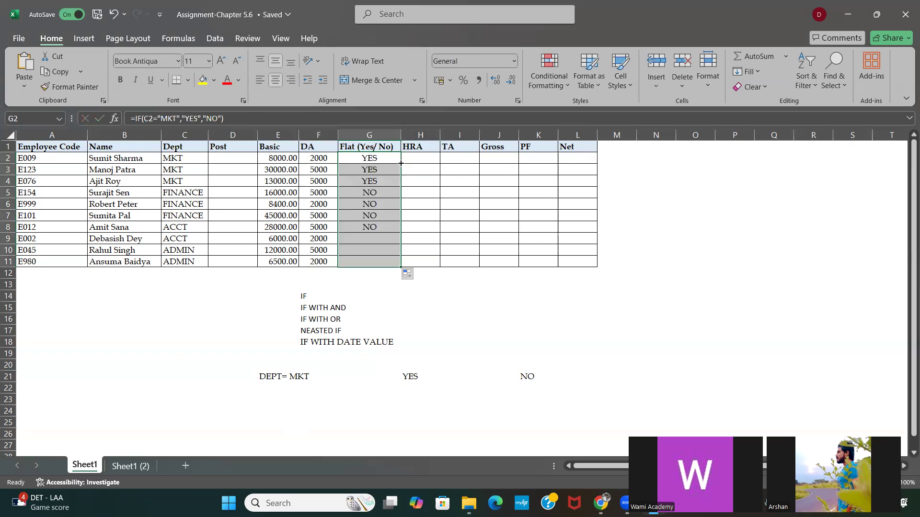
click(369, 205)
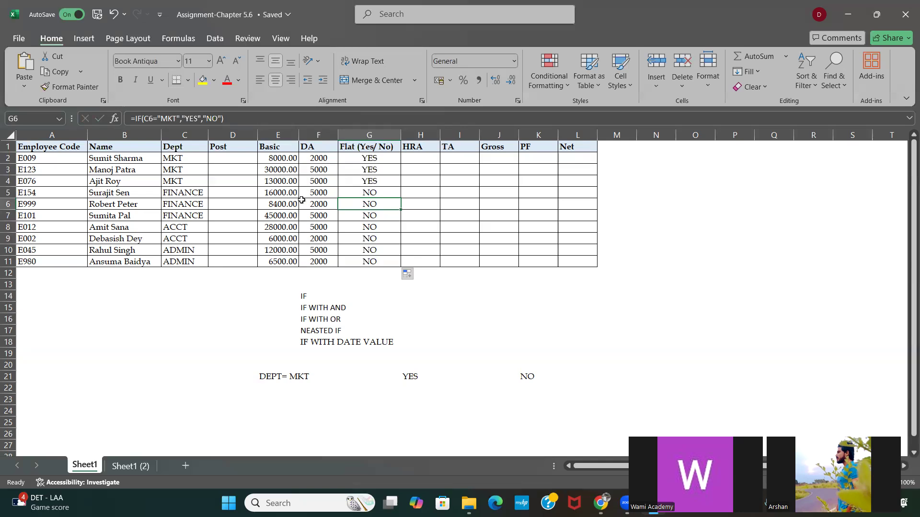
Step: Replace the condition note in E21 with BASIC + DA >15000 for the HRA example
click(411, 156)
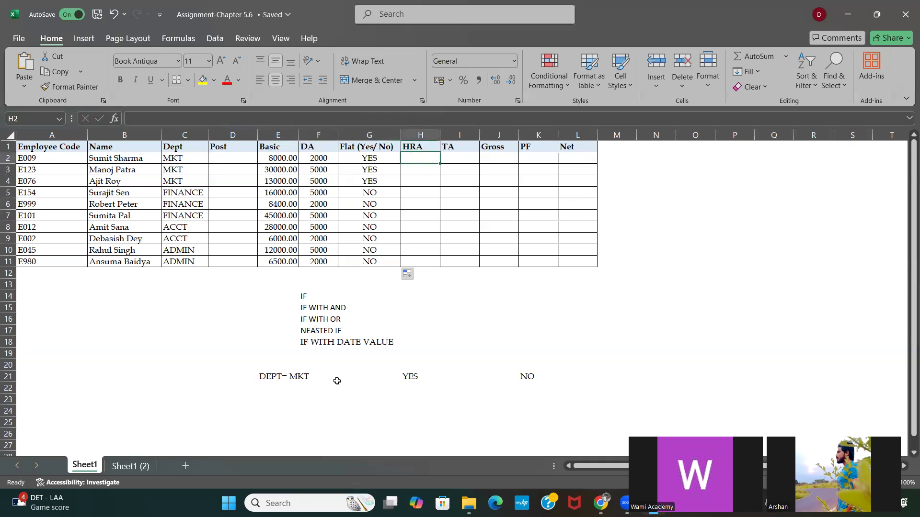
click(266, 379)
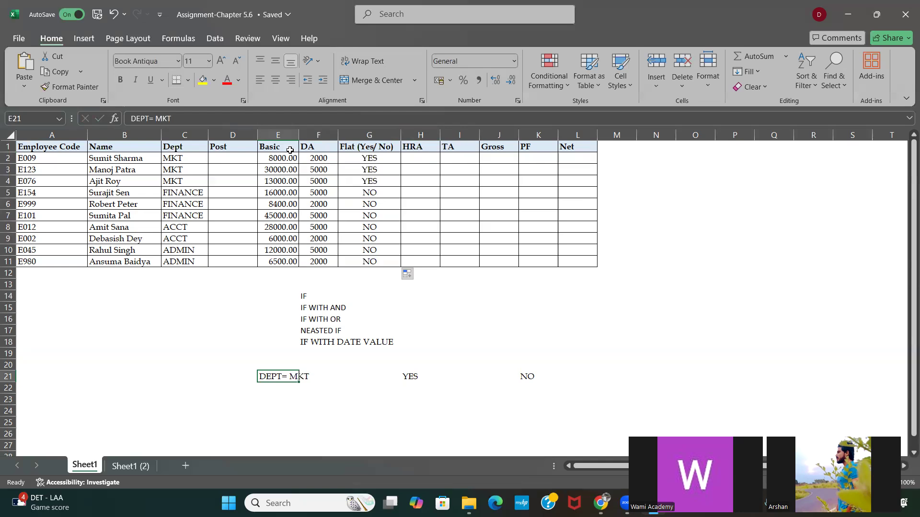
text(BA)
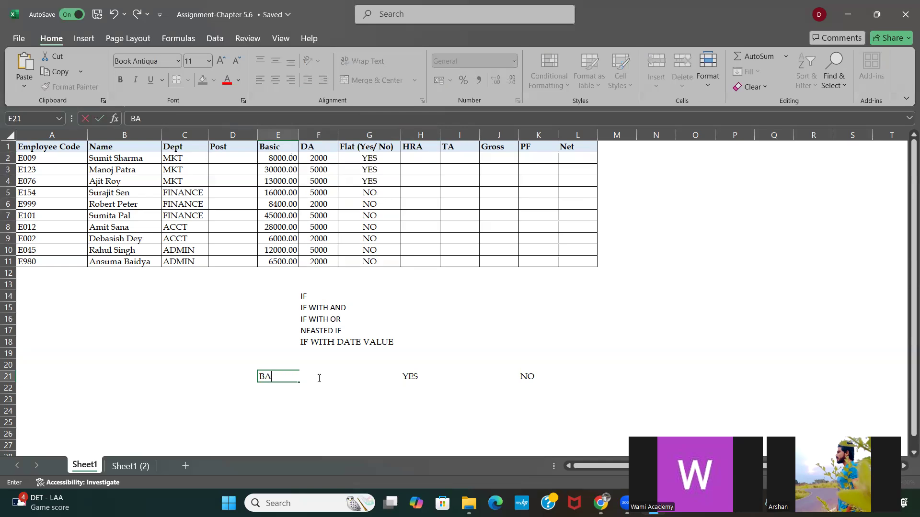
text(SIC + DA >15000)
Step: Replace the true-outcome note in H21 with BASIC + DA *40%
click(411, 375)
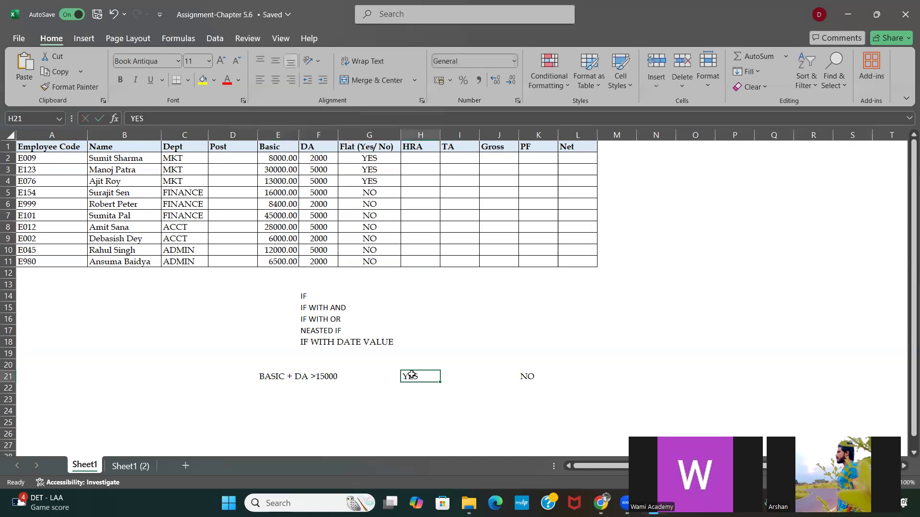
text(BASI)
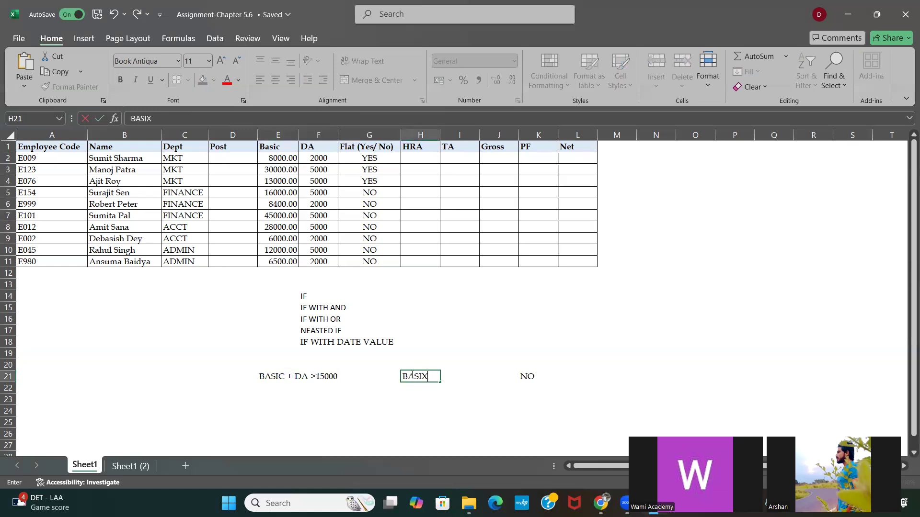
text(C + DA *40%)
key(Tab)
key(Tab)
key(Tab)
key(Tab)
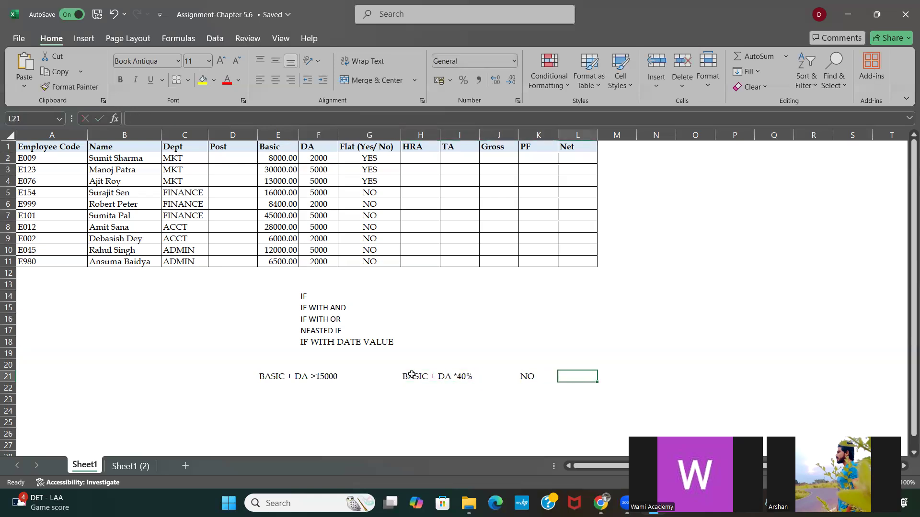
Step: Enter the false-outcome note BASIC + DA *20% in L21 and clear the NO note from K21
text(BASIC)
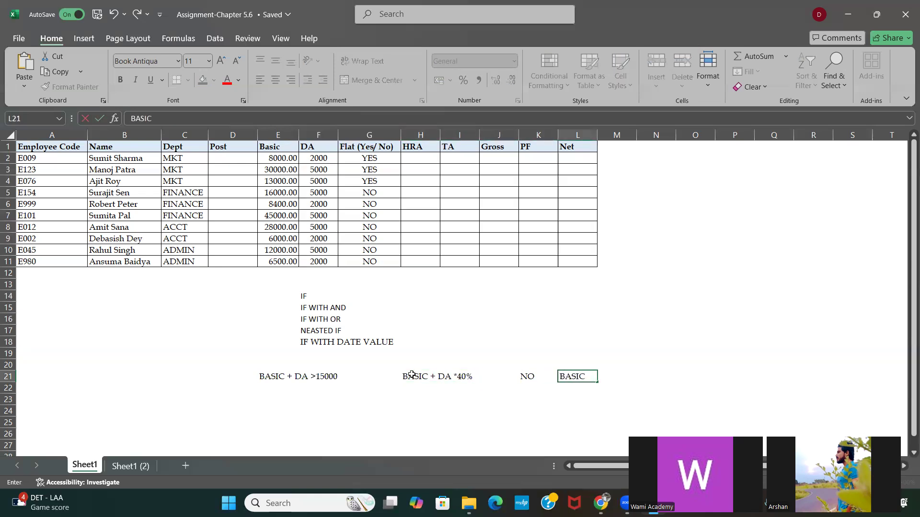
text( + DA *20%)
key(Return)
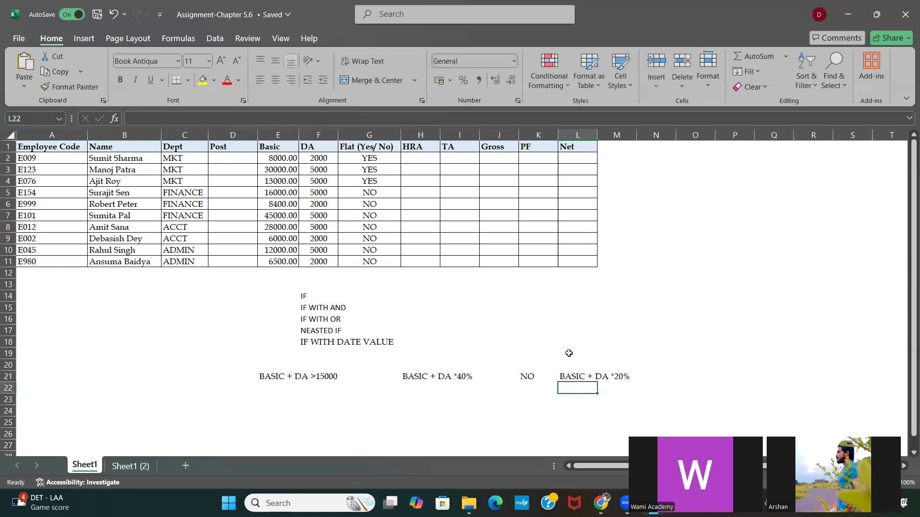
click(520, 382)
key(Delete)
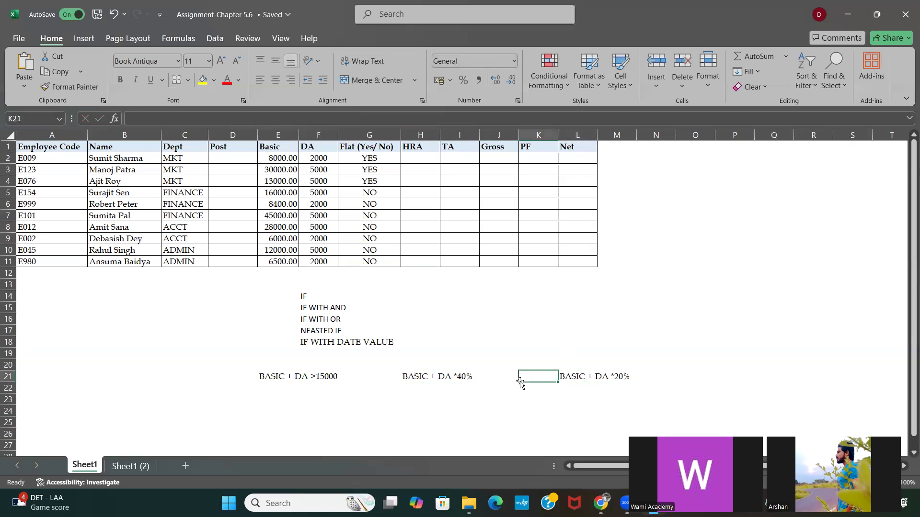
click(430, 354)
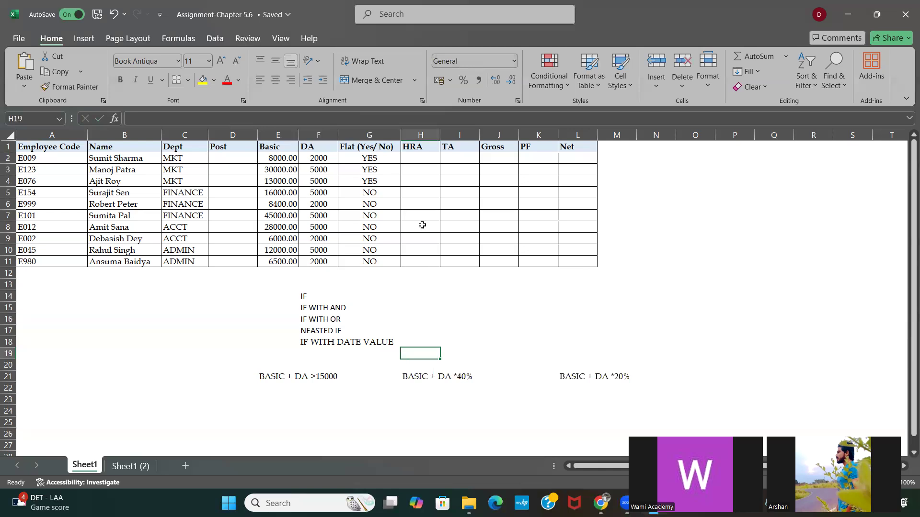
Step: Begin an IF formula in HRA cell H2 that tests whether Basic plus DA, E2+F2, is >15000
click(415, 160)
text(=IF()
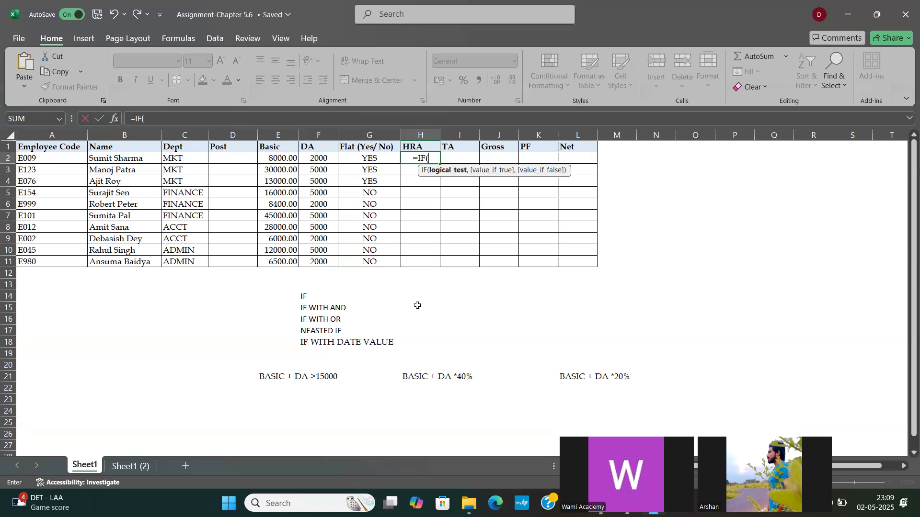
click(272, 158)
text(+)
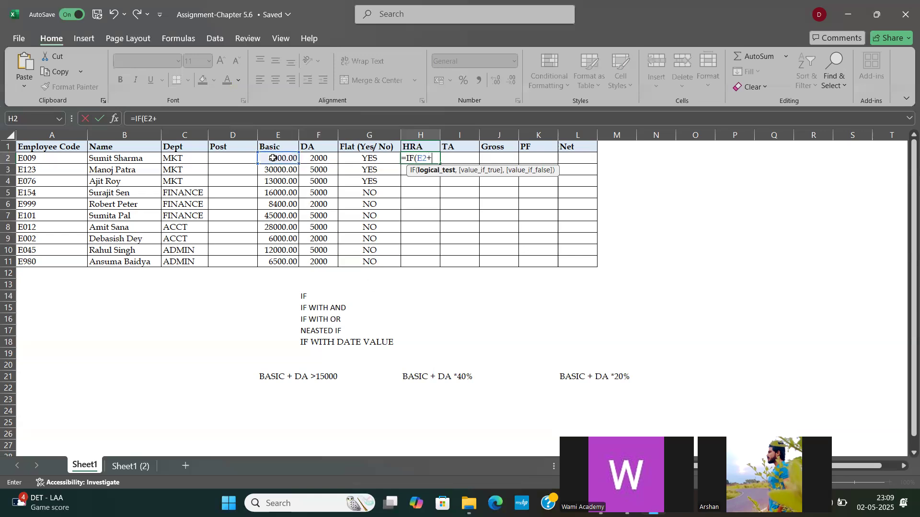
click(318, 159)
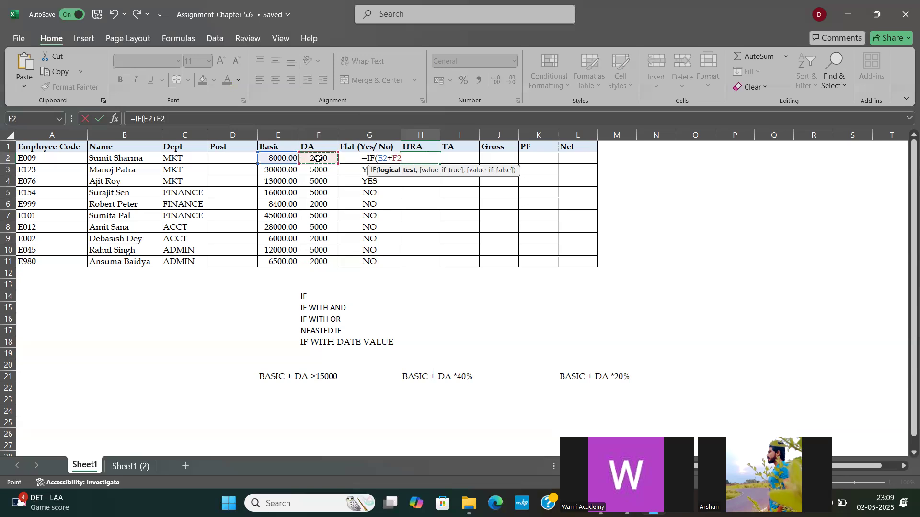
text(>15000,)
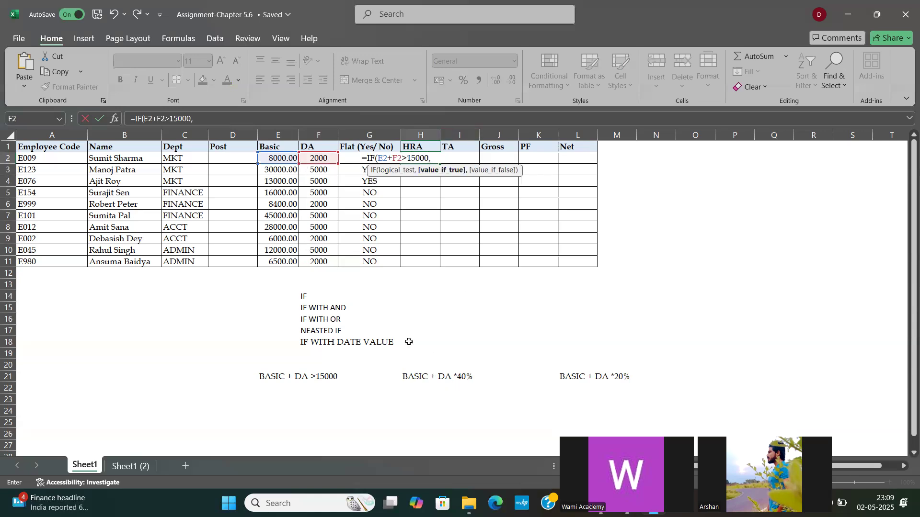
text(()
Step: Add (E2+F2)*40% as the value if true in the H2 IF formula
click(277, 159)
text(*)
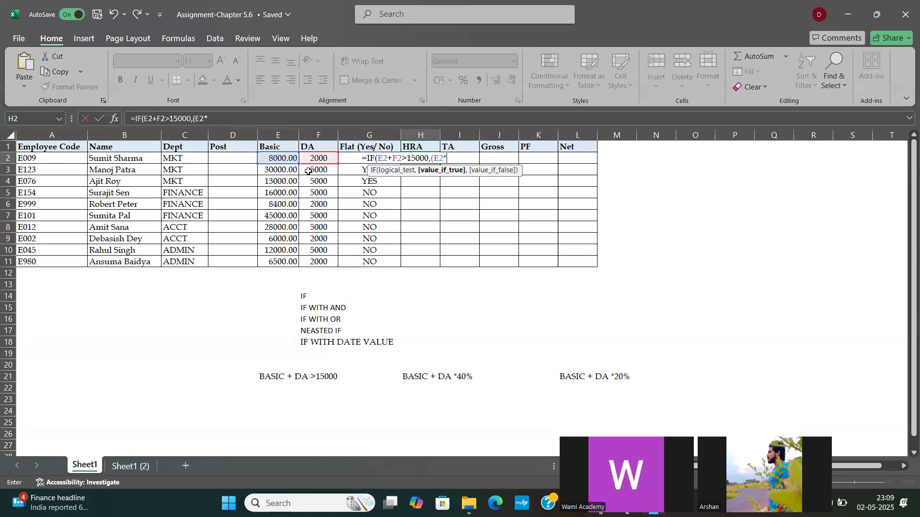
text(+)
click(321, 158)
text()*40)
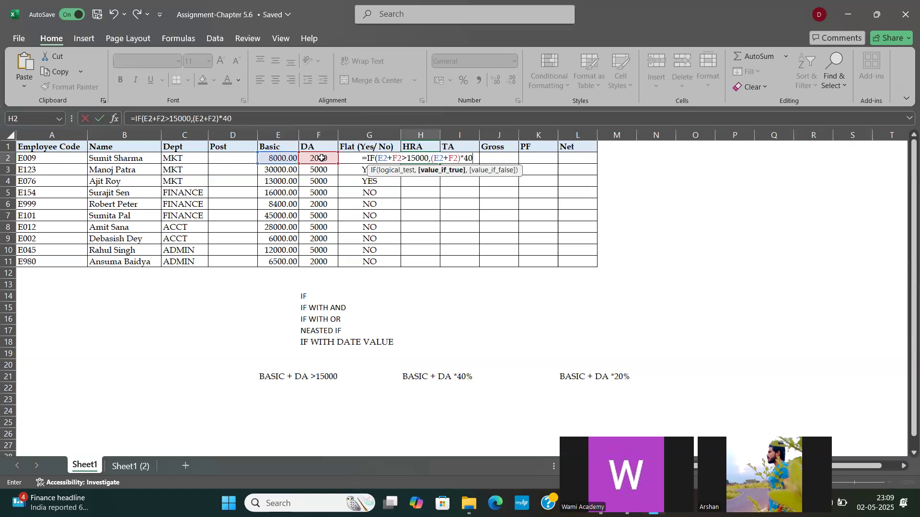
text(%,)
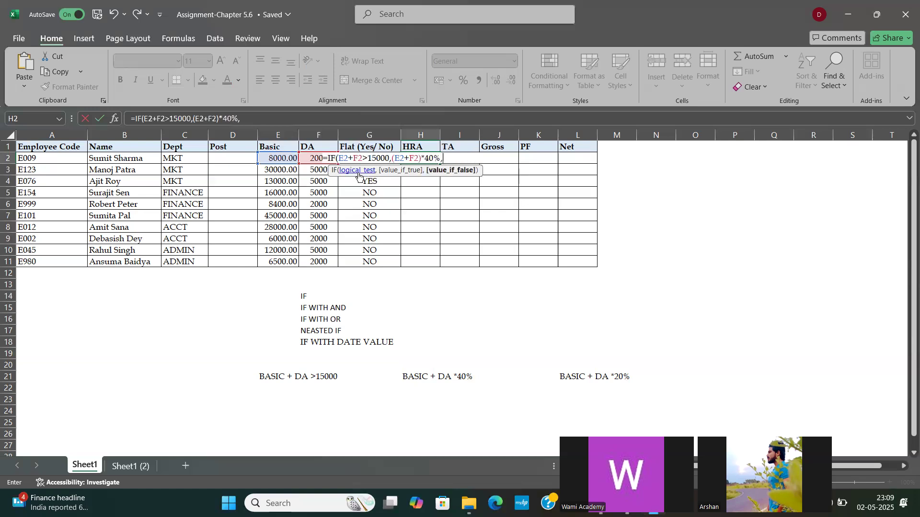
text(()
Step: Complete the H2 IF formula with (E2+F2)*20% as the value if false and fill it down the HRA column
click(266, 156)
text(+)
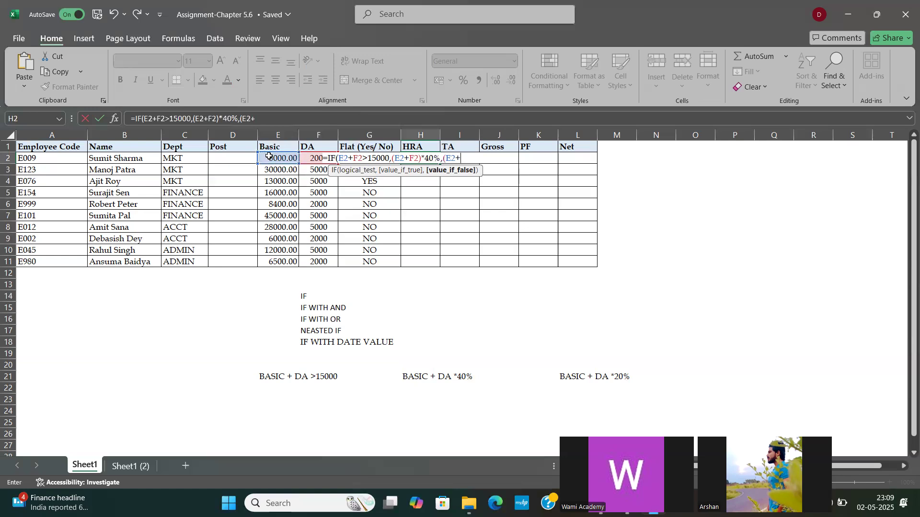
click(308, 158)
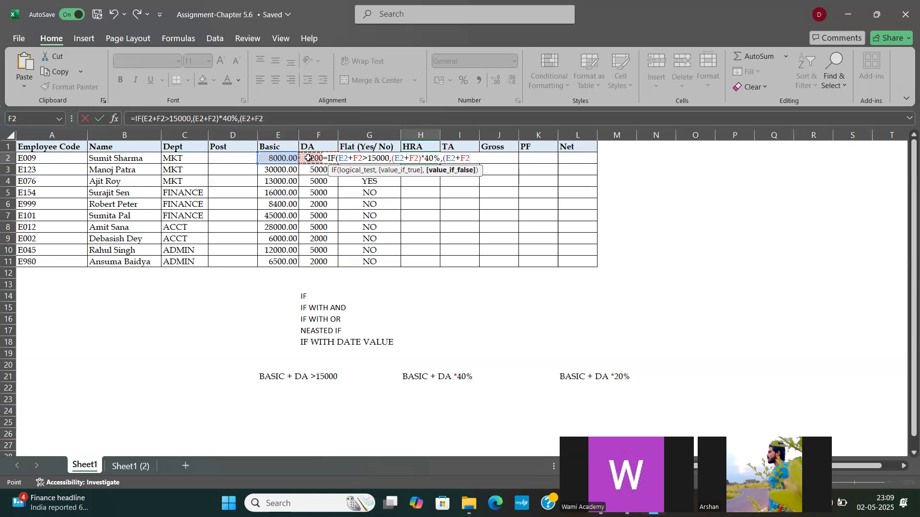
text()*20%)
key(Return)
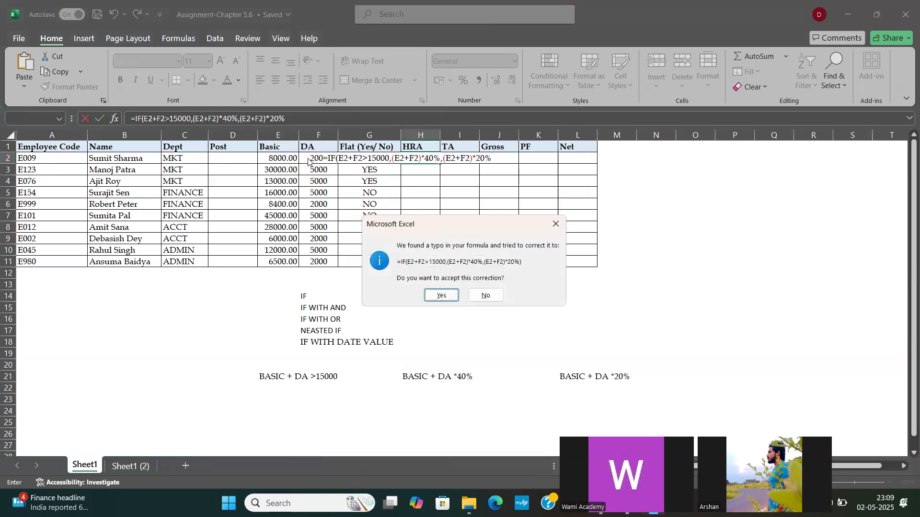
key(Return)
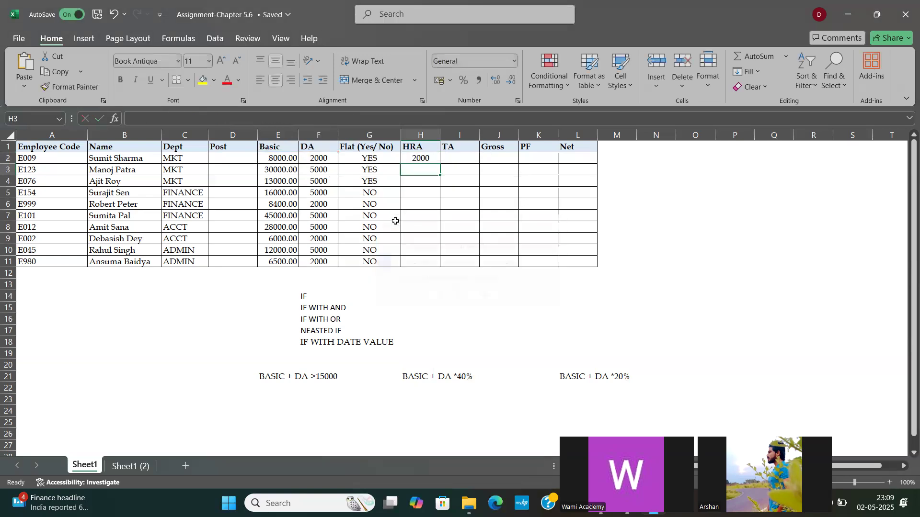
click(422, 158)
double_click(440, 163)
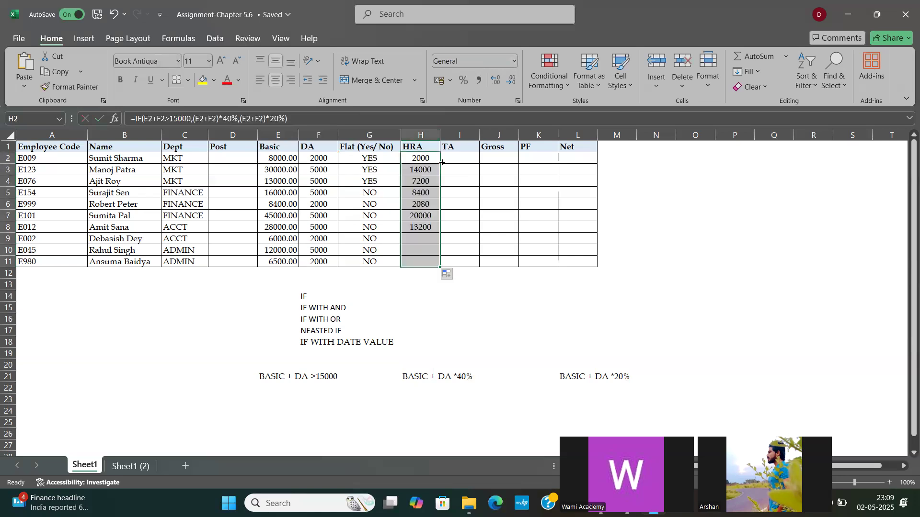
Step: Enter 35000 in N4 and 40% in N5 as a manual check of the second employee's HRA
click(277, 158)
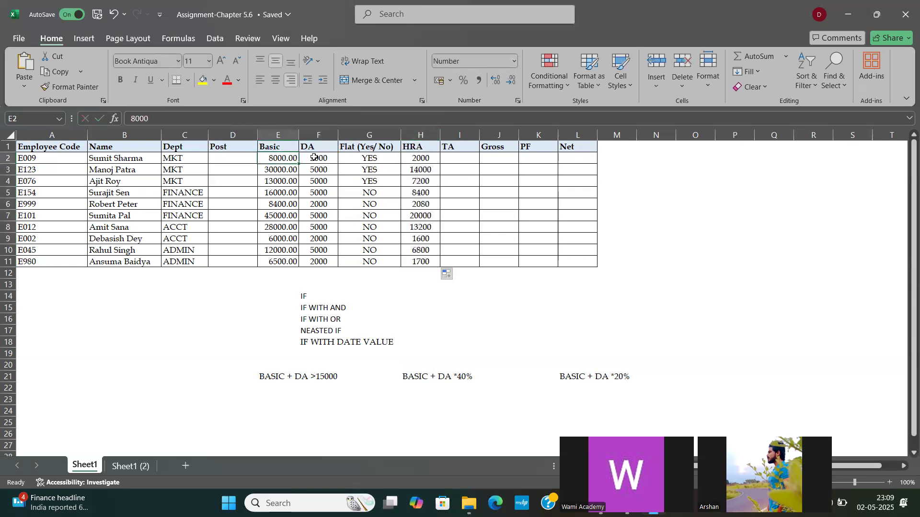
click(313, 157)
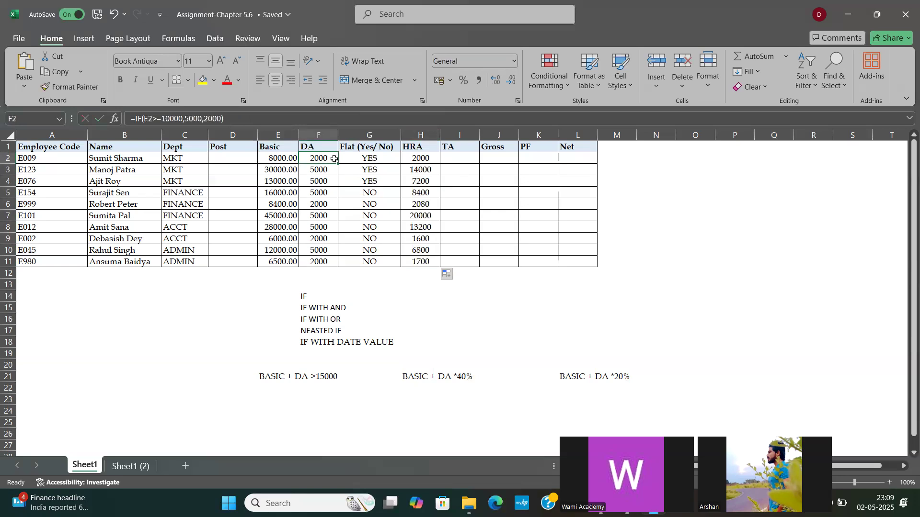
click(419, 160)
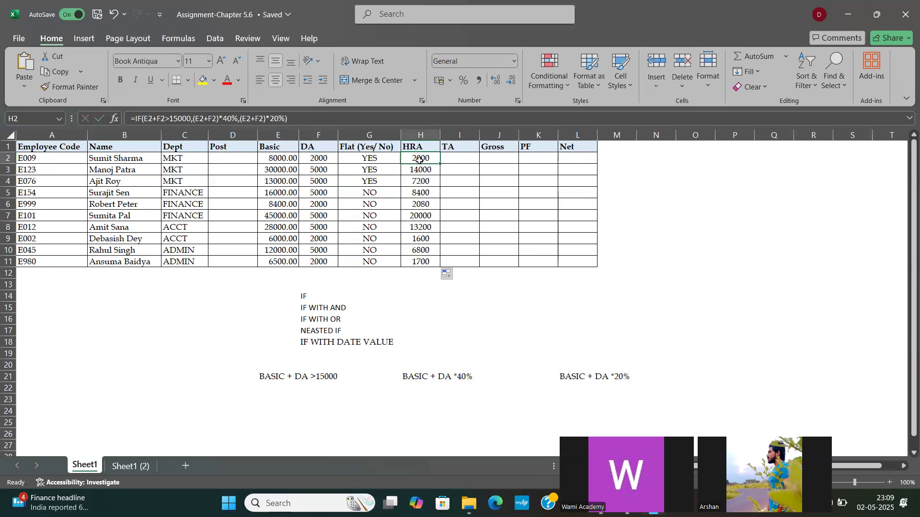
click(294, 171)
click(310, 171)
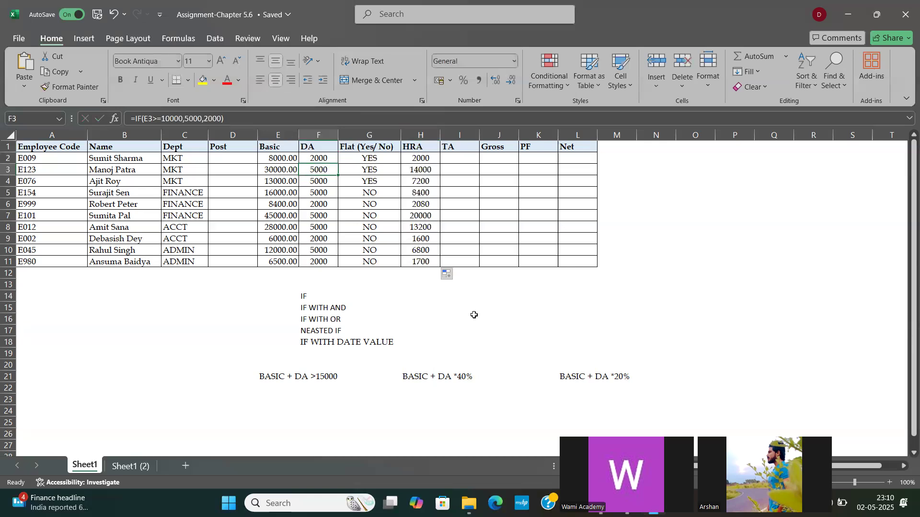
click(672, 178)
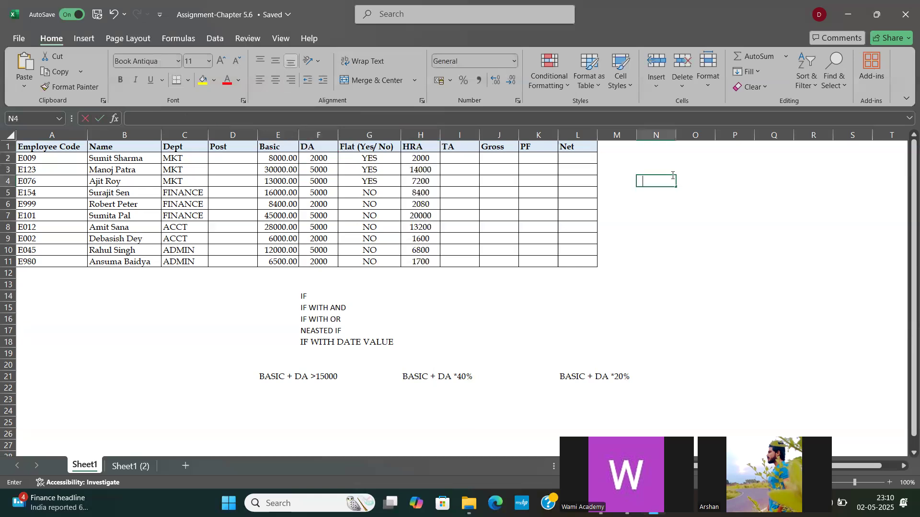
text(35000)
key(Return)
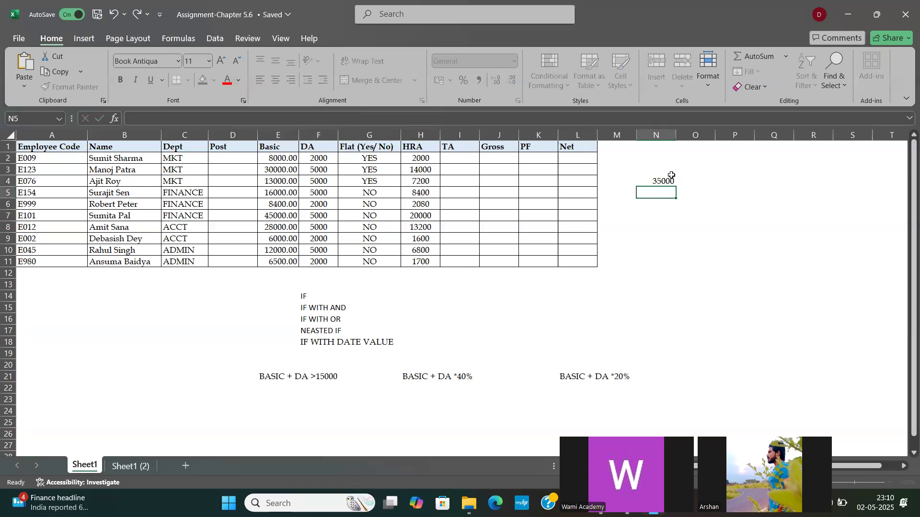
text(40%)
key(Return)
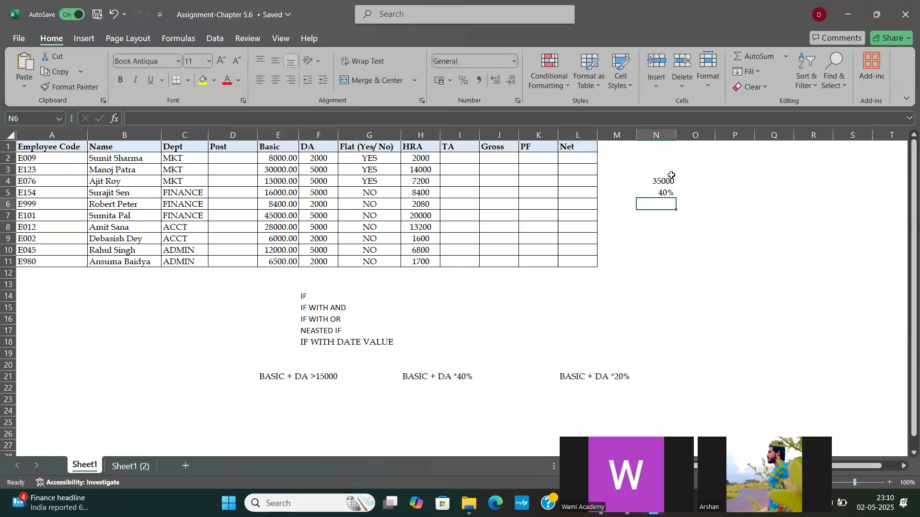
Step: Multiply N4 by N5 in N6 and compare the product with the HRA in H3
text(=)
click(671, 178)
text(*)
key(Up)
key(Return)
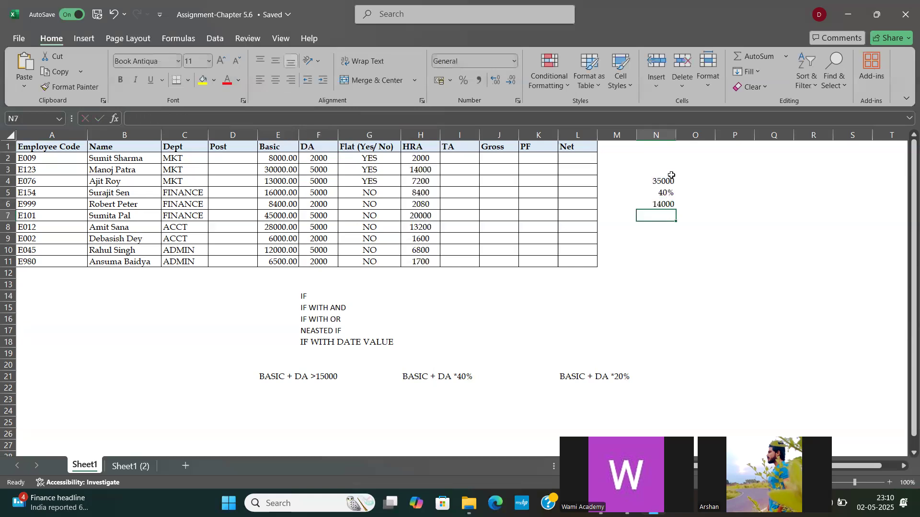
click(417, 175)
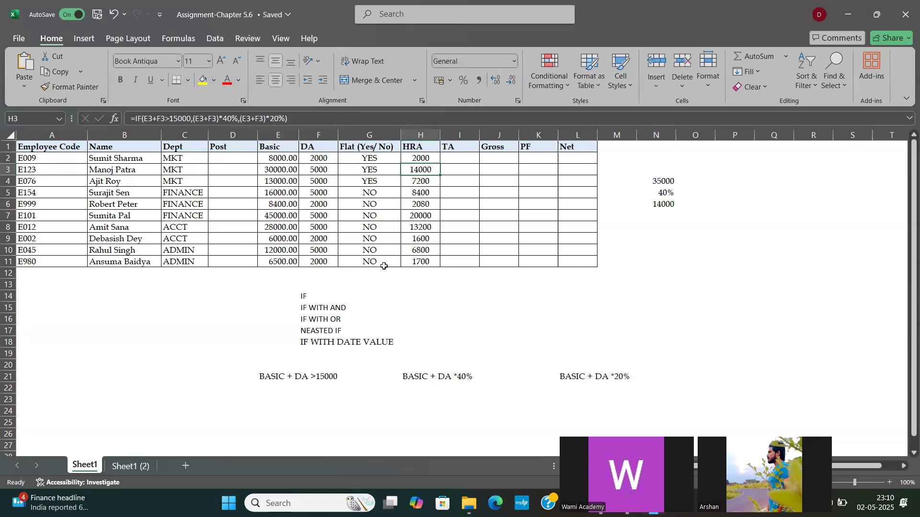
Step: Highlight the IF topic in F14 with yellow fill
click(302, 295)
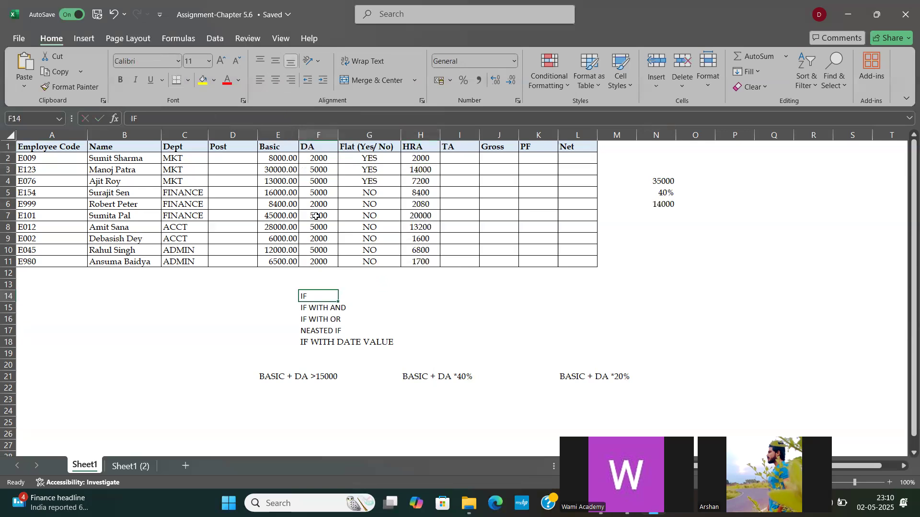
click(204, 80)
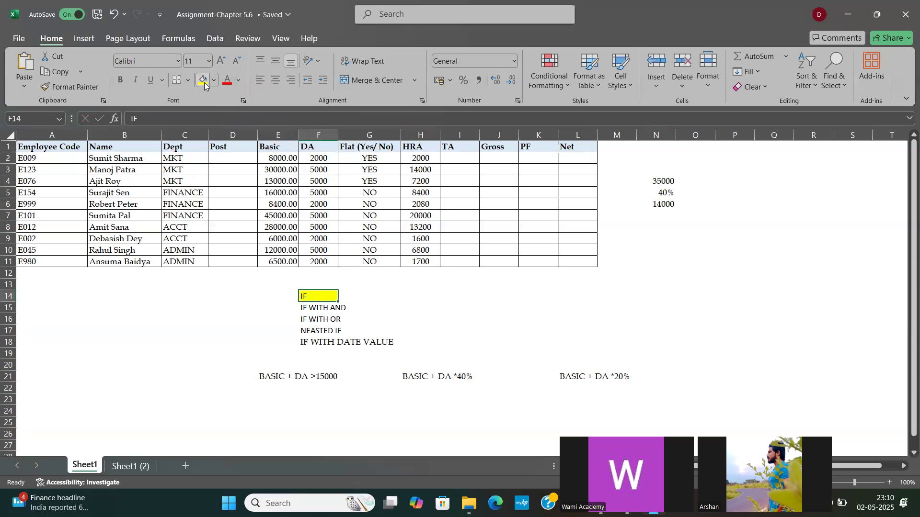
click(410, 286)
Step: Clear the DA to TA entries in F2:I11 and the condition note in E21
drag(319, 160, 442, 267)
key(Delete)
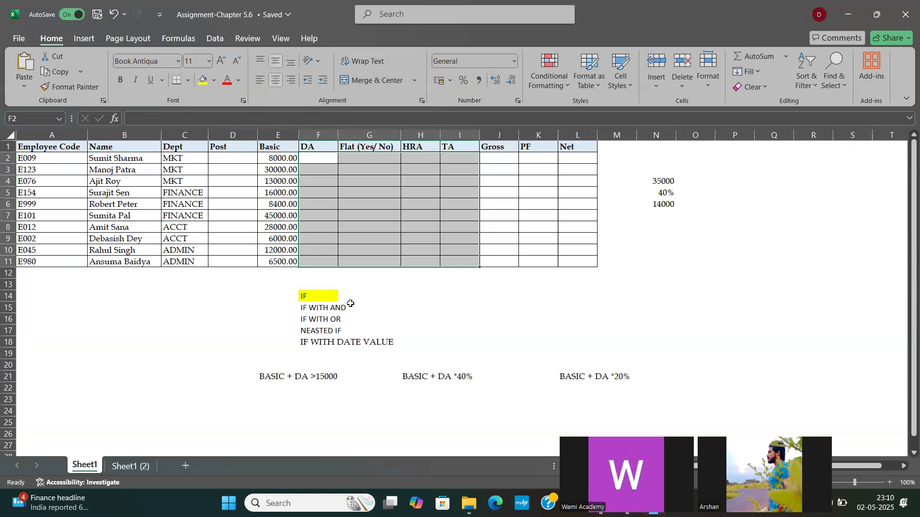
click(330, 306)
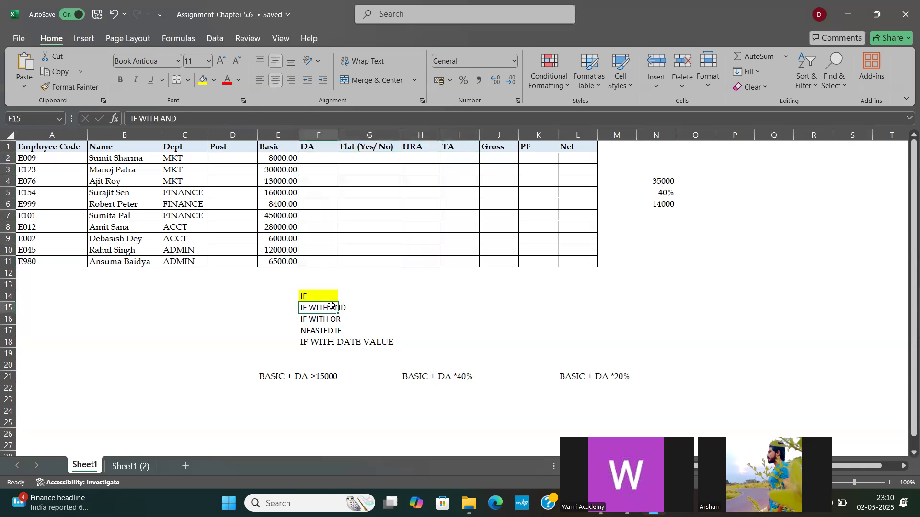
click(290, 377)
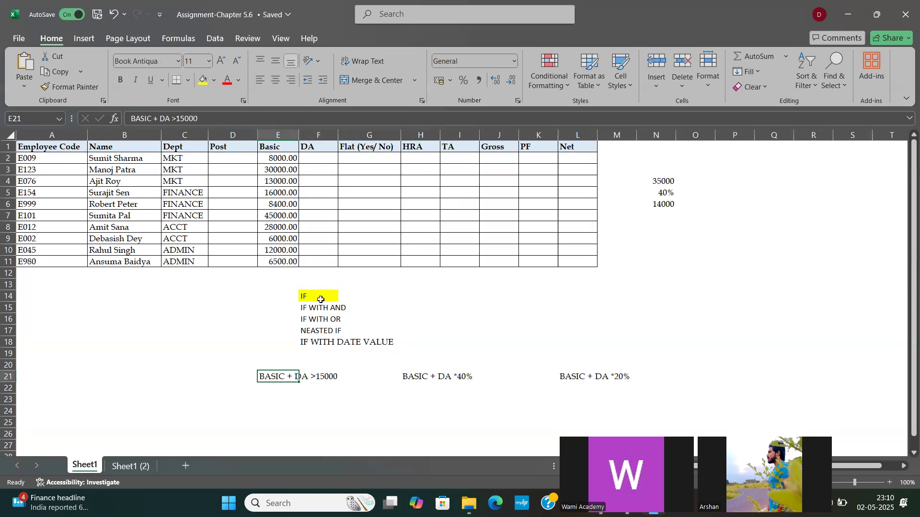
key(Delete)
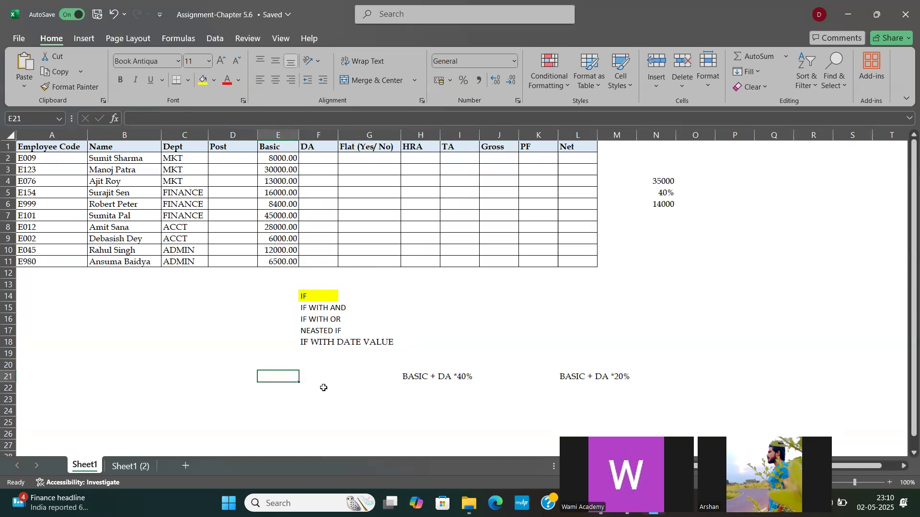
Step: Enter the first condition note as DEPT in D21 with MKT below it in D22
click(232, 373)
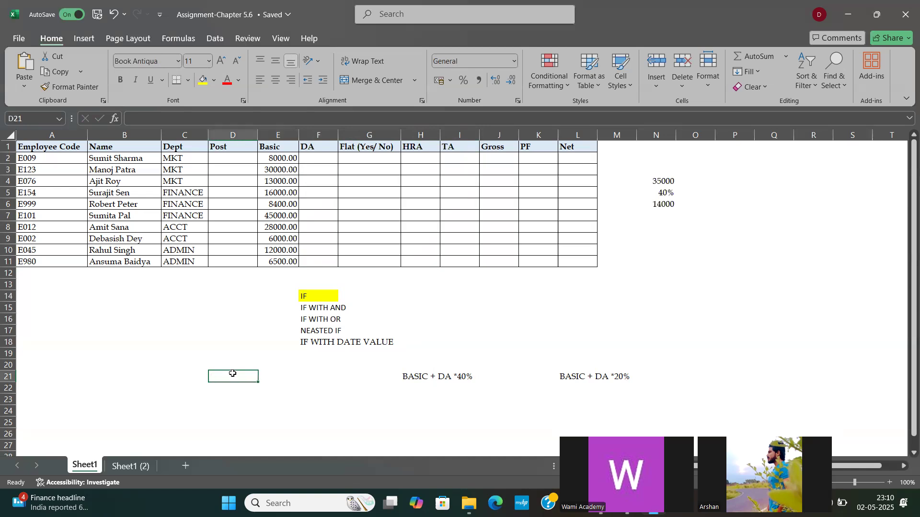
text(DEPT)
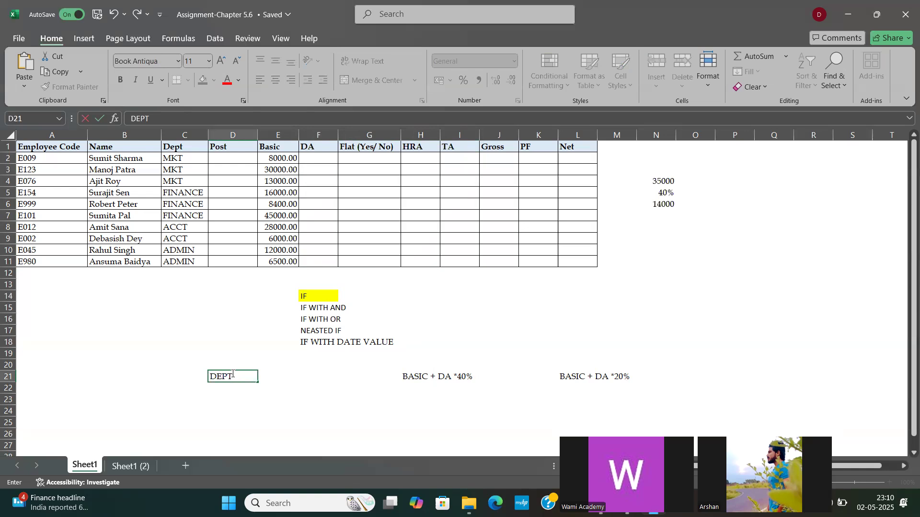
key(Return)
text(MKT)
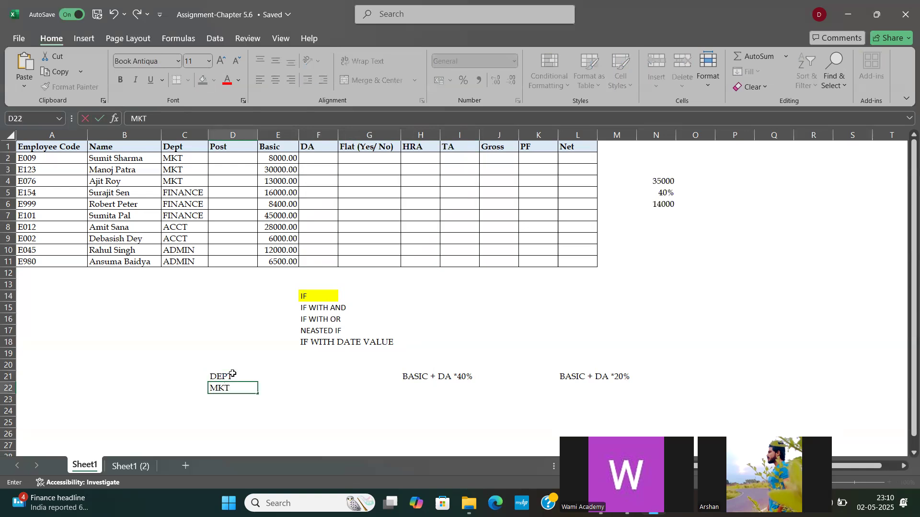
key(Tab)
Step: Enter the second condition note as BASIC in E21 with >15000 below it in E22
key(Up)
key(Right)
key(Left)
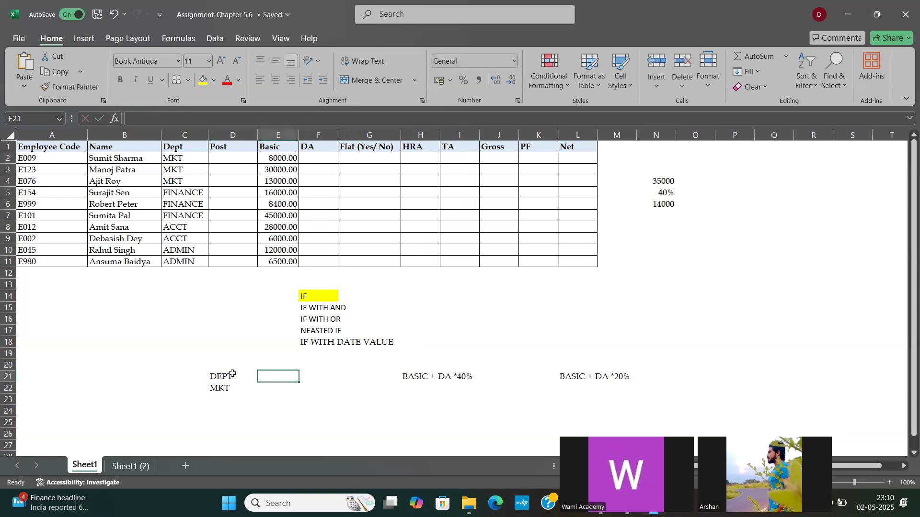
text(BASIC)
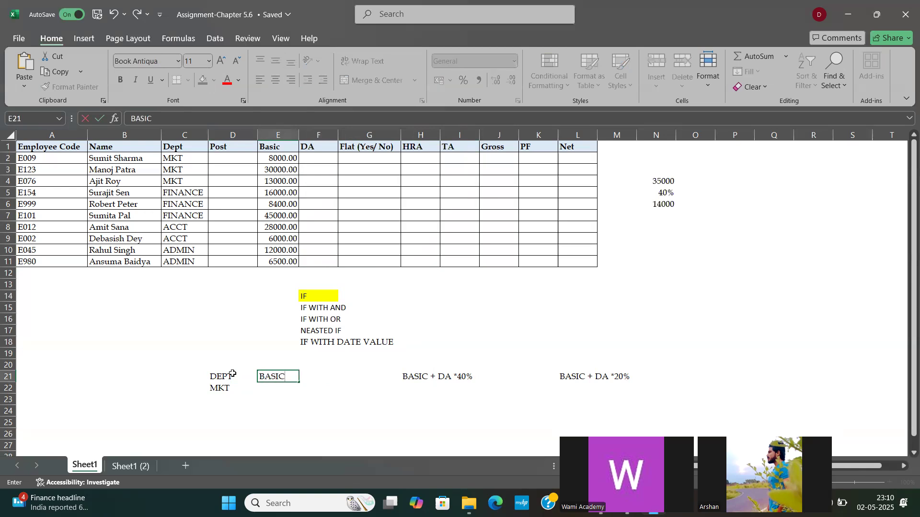
key(Return)
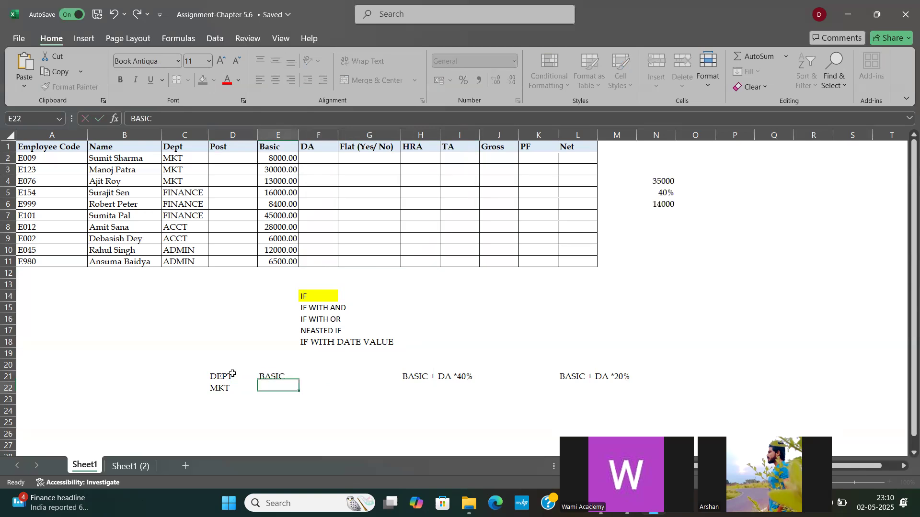
text(>15000)
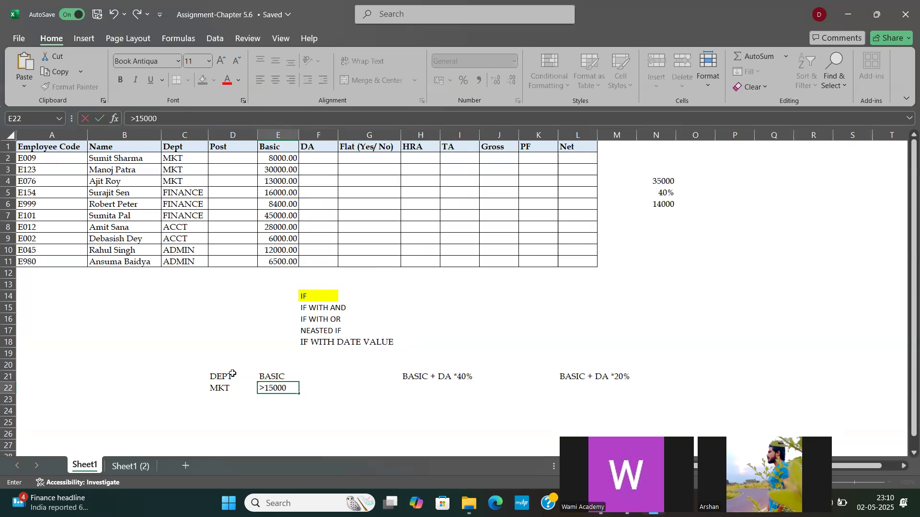
key(Return)
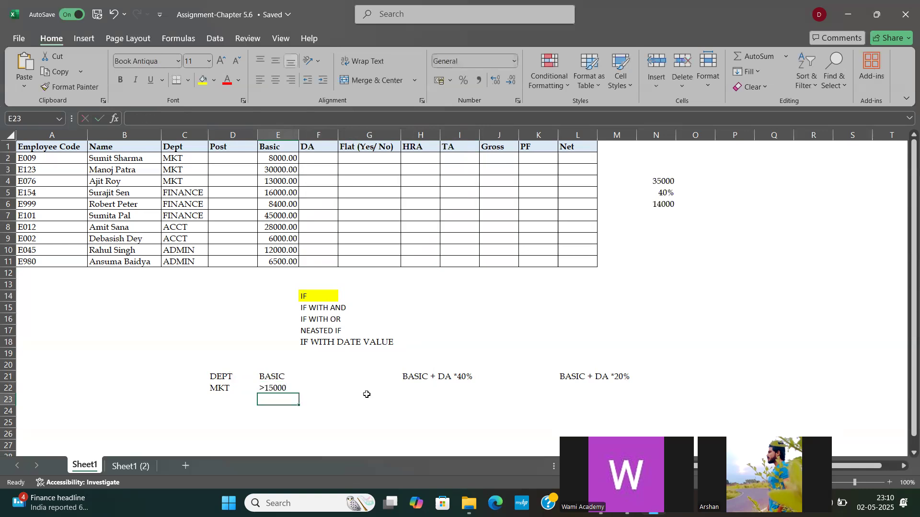
Step: Review the department and basic conditions in D21:E22 alongside the outcome notes in H21 and L21
click(435, 375)
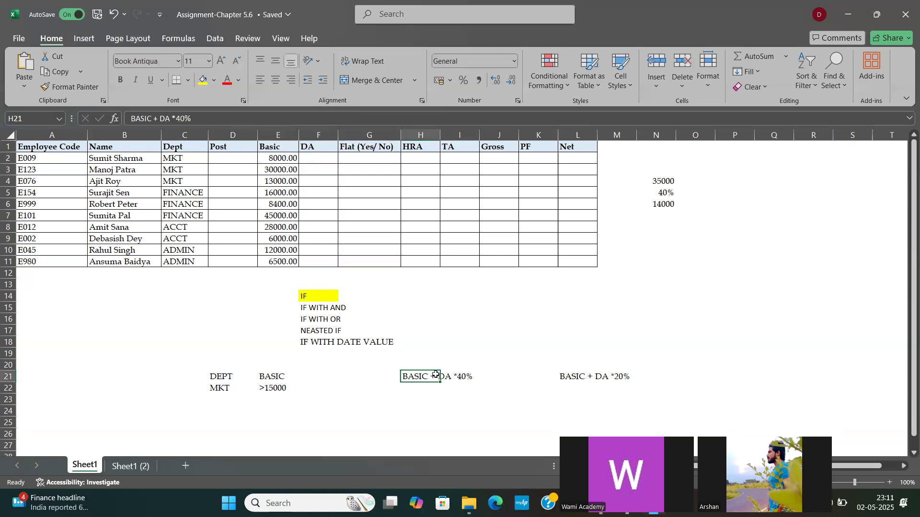
click(595, 379)
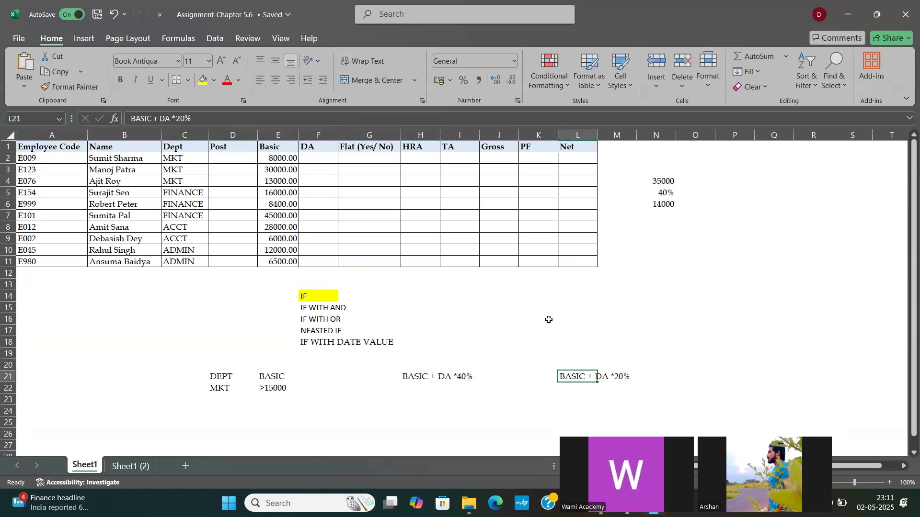
drag(223, 377, 220, 392)
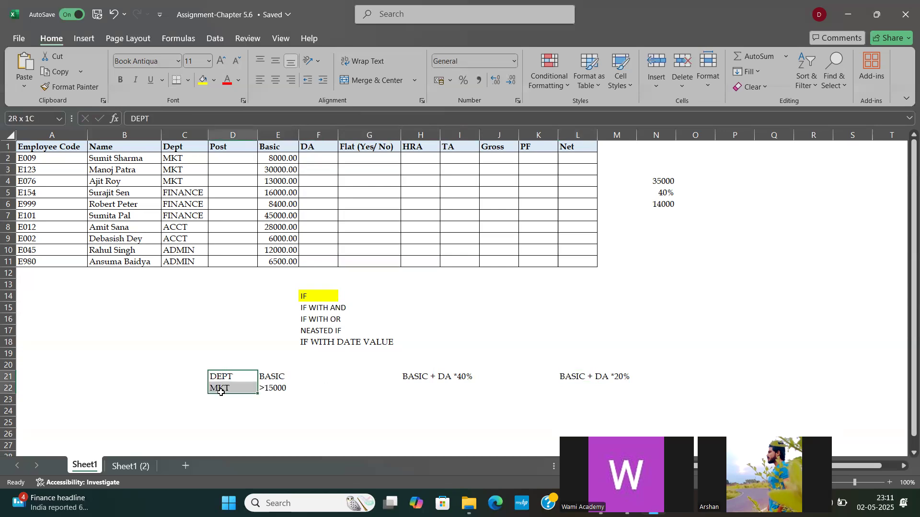
mouse_move(269, 377)
mouse_down()
mouse_move(270, 417)
mouse_move(269, 392)
mouse_up()
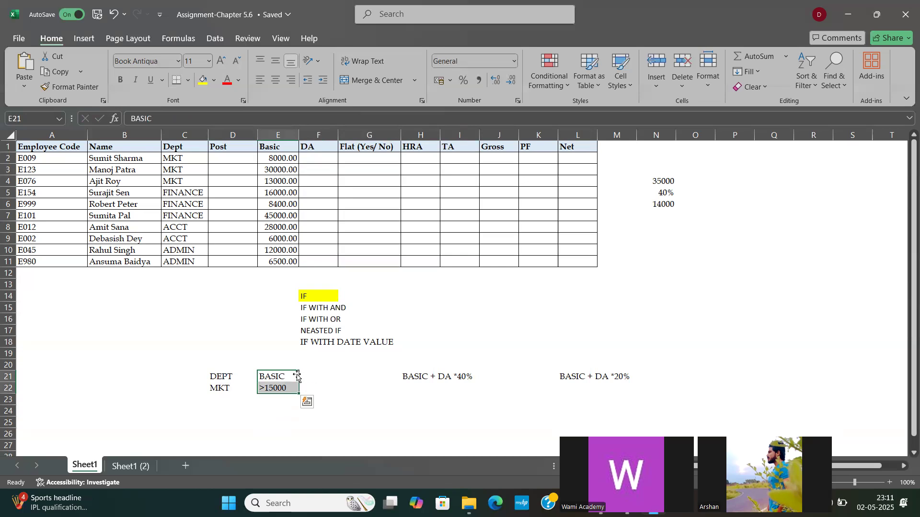
click(220, 384)
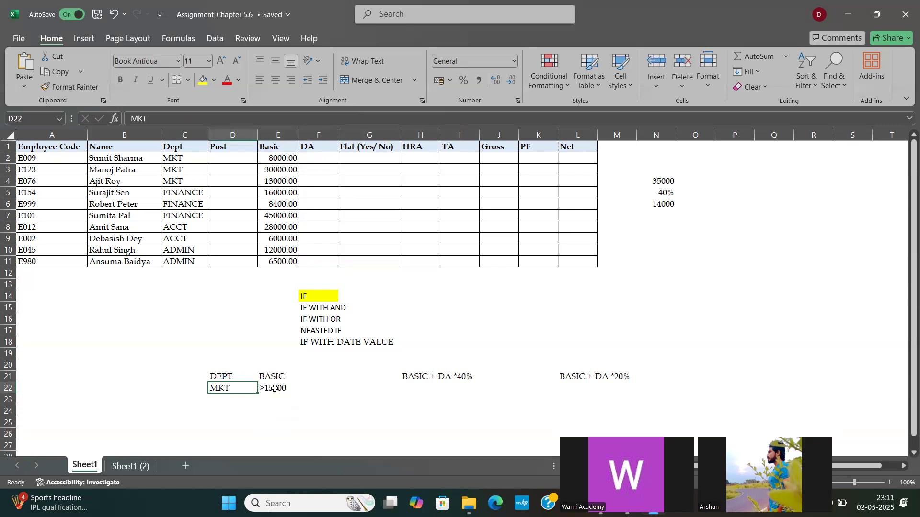
click(274, 388)
click(425, 378)
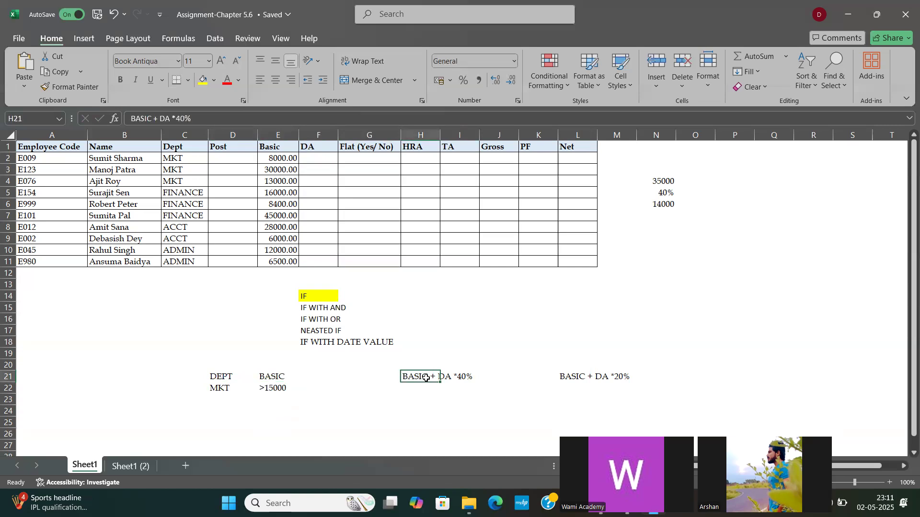
click(222, 385)
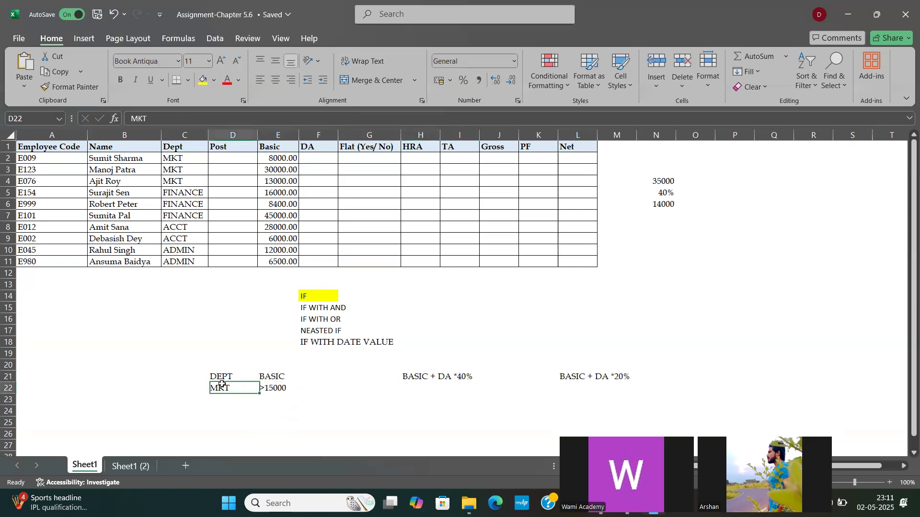
Step: Compare sample Dept and Basic entries in C3:E7 with the conditions in D21:E22 and the outcome notes in H21 and L21
click(588, 378)
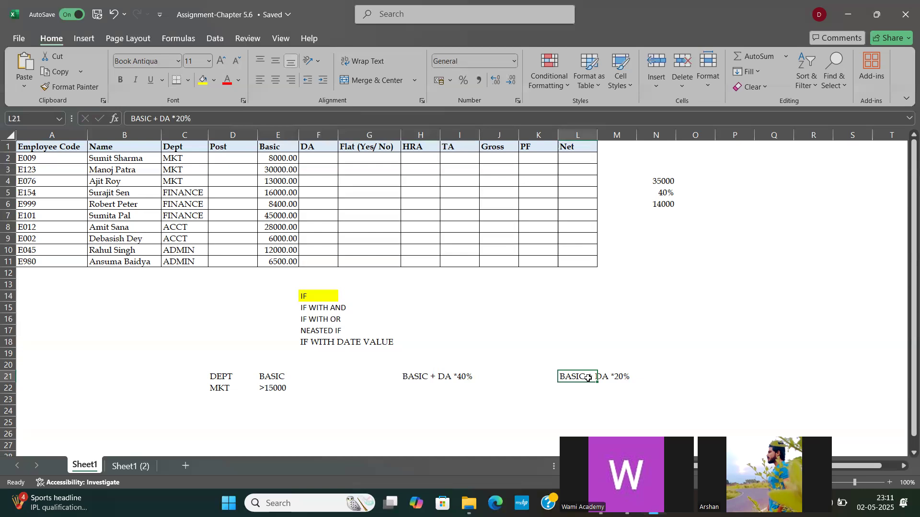
click(320, 160)
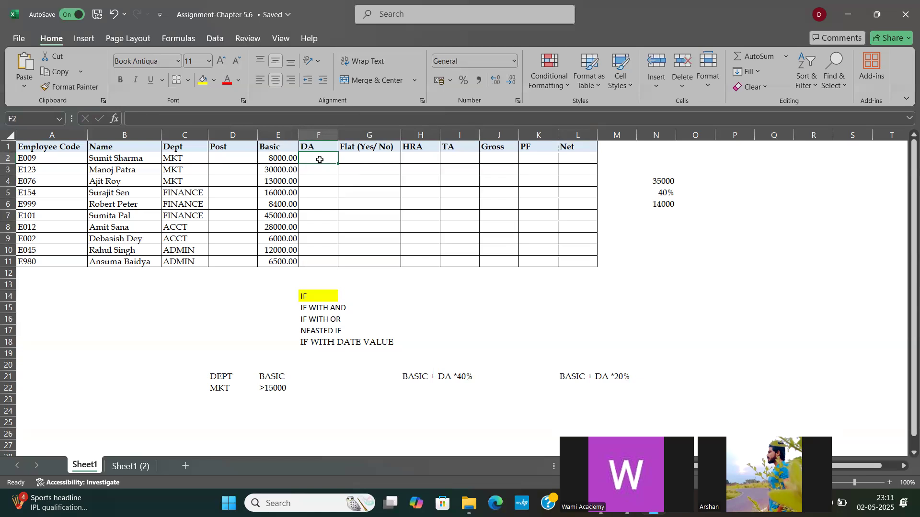
click(282, 194)
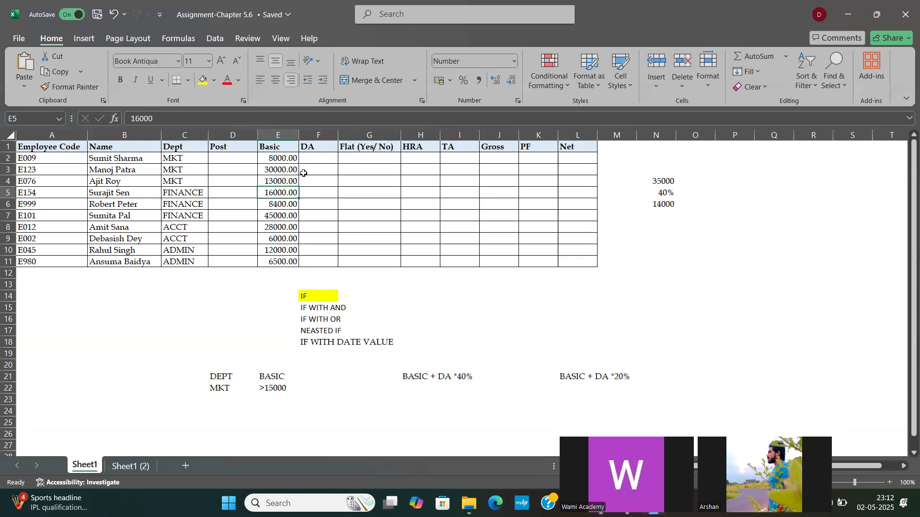
click(278, 178)
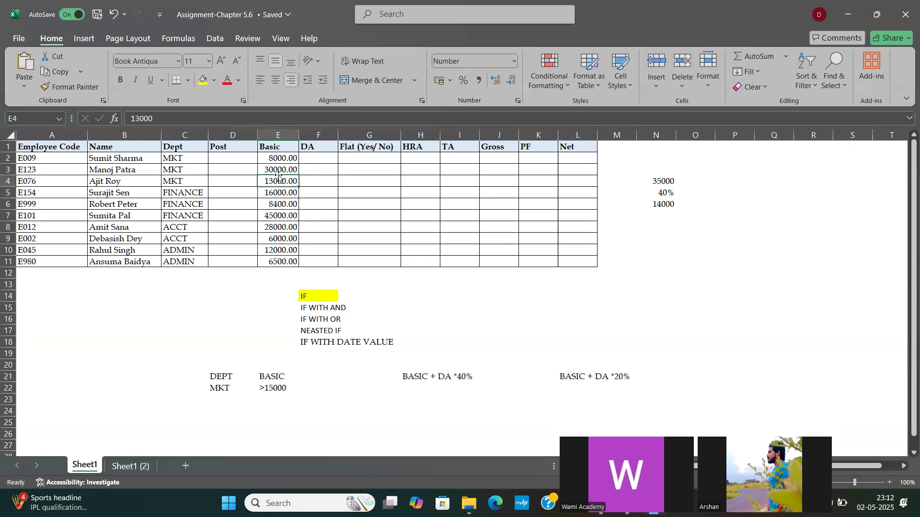
click(274, 168)
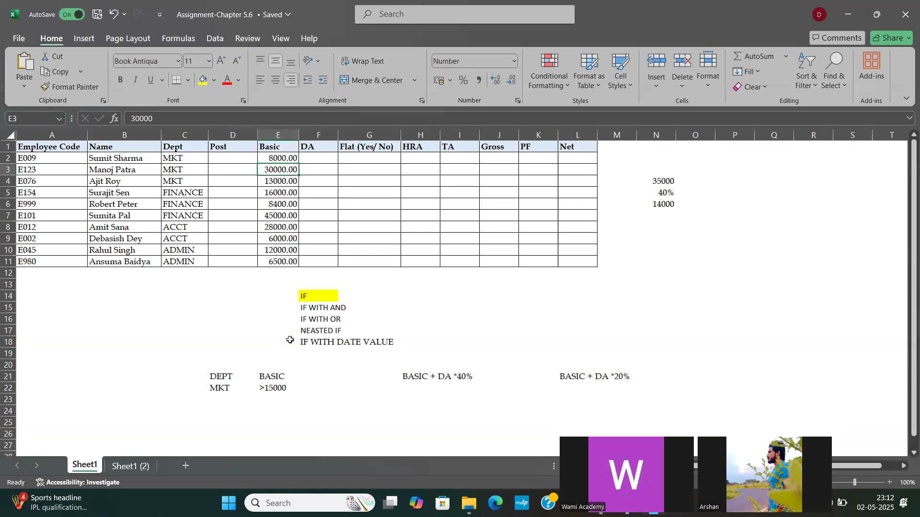
drag(219, 372, 221, 396)
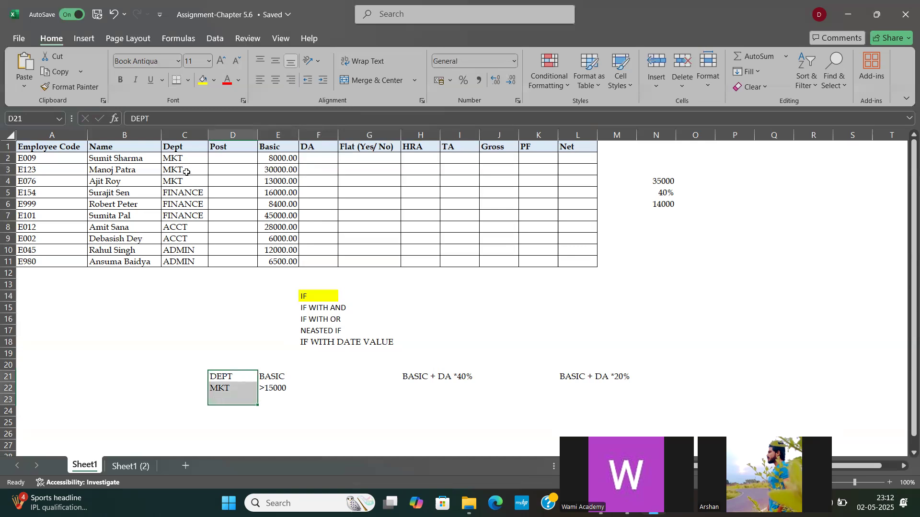
drag(174, 169, 274, 182)
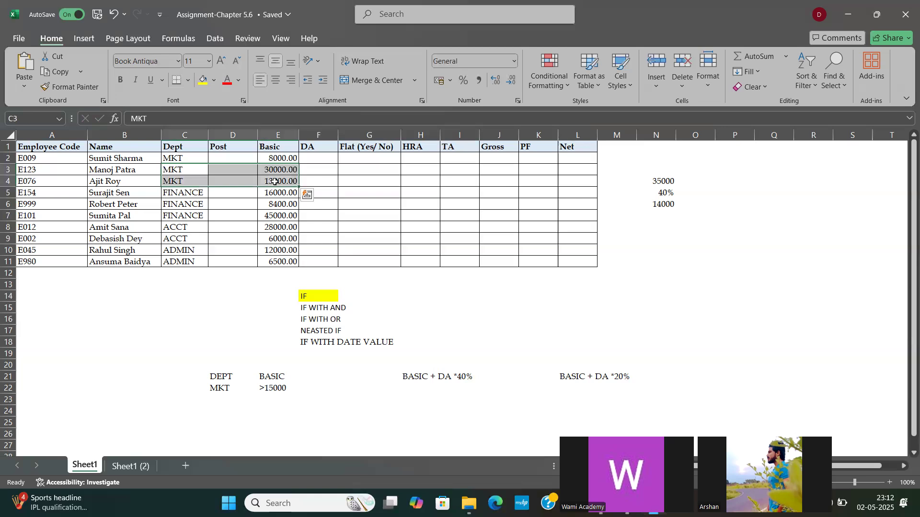
click(277, 216)
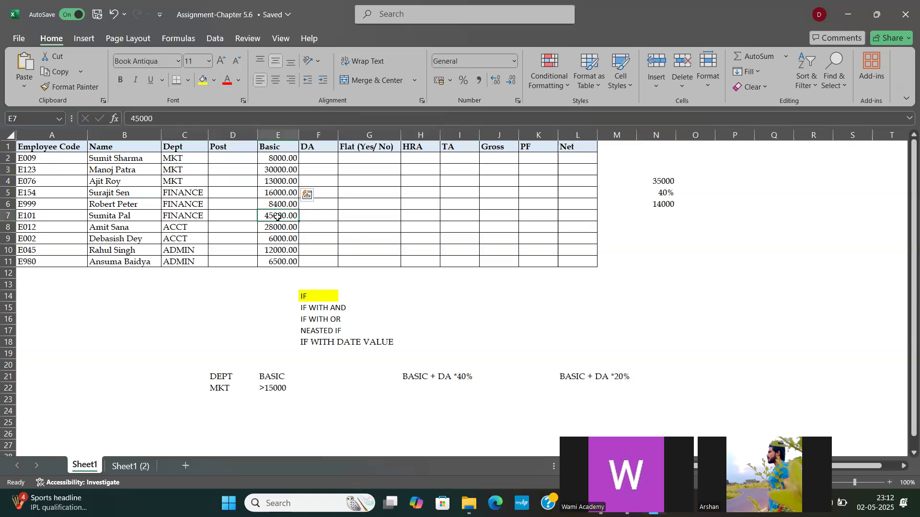
click(188, 215)
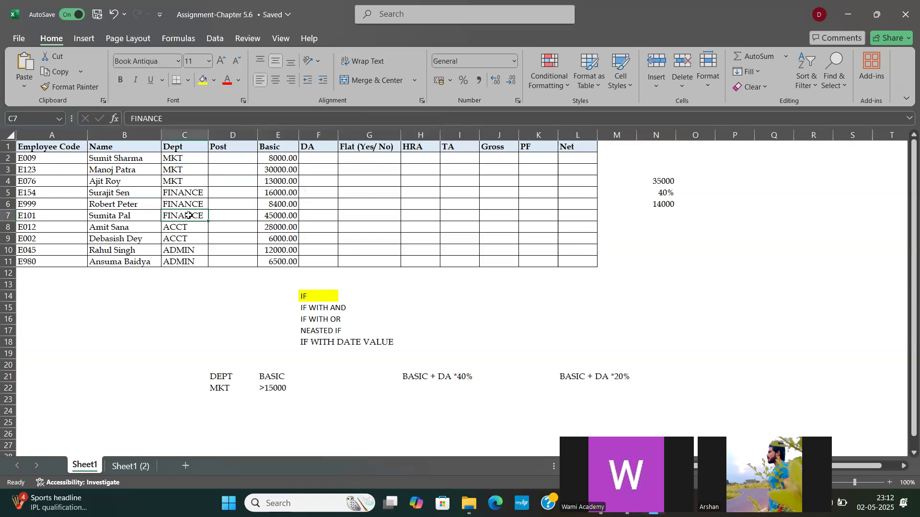
click(319, 307)
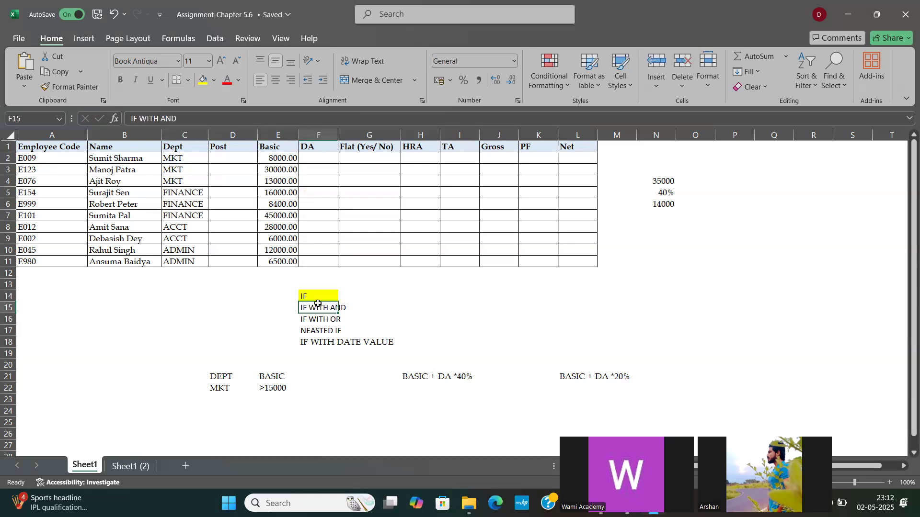
drag(213, 386, 307, 405)
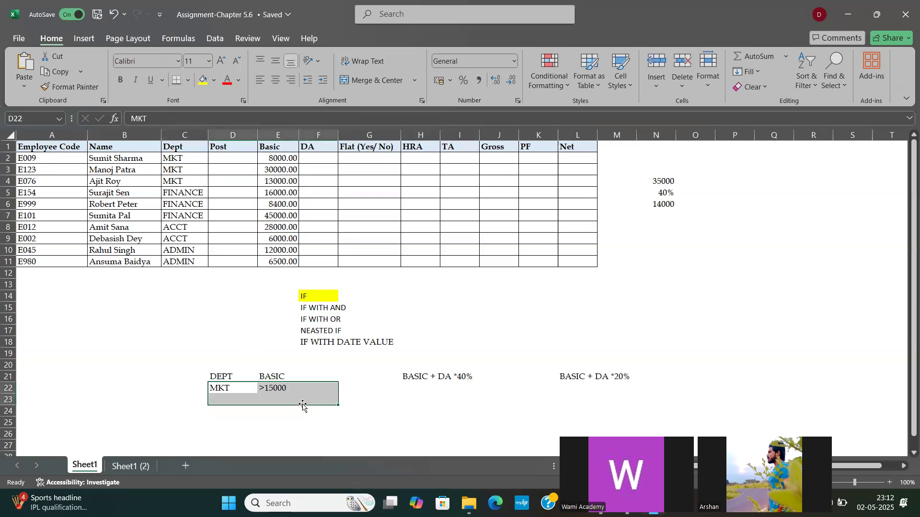
click(437, 380)
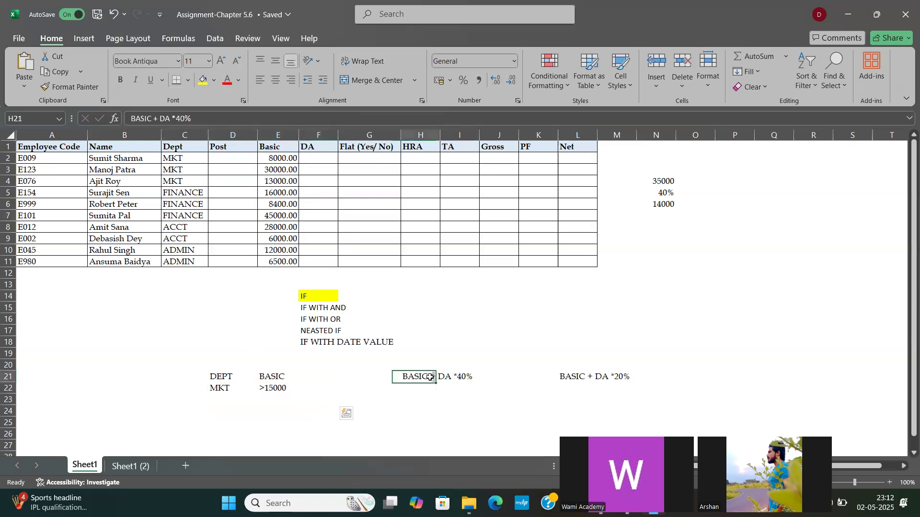
click(633, 375)
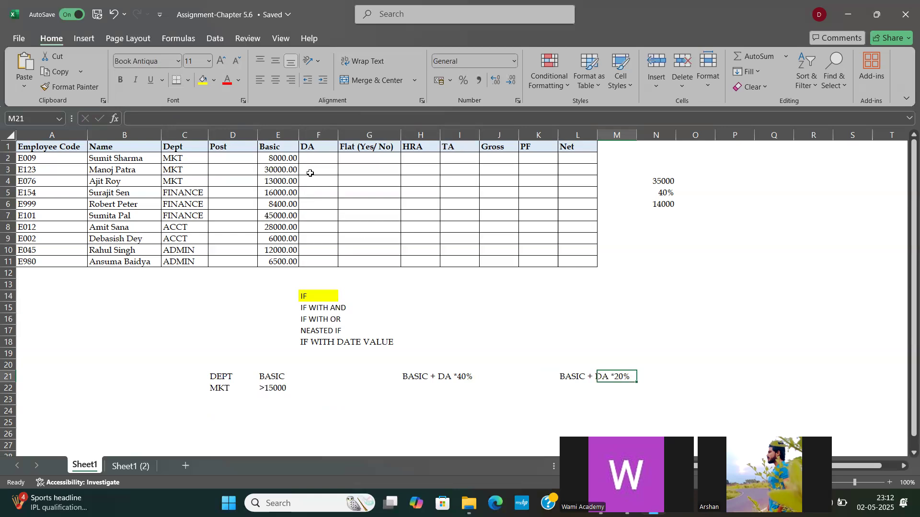
Step: Begin an IF formula in F2 with an AND test whose first condition is C2="MKT"
click(309, 157)
text(=)
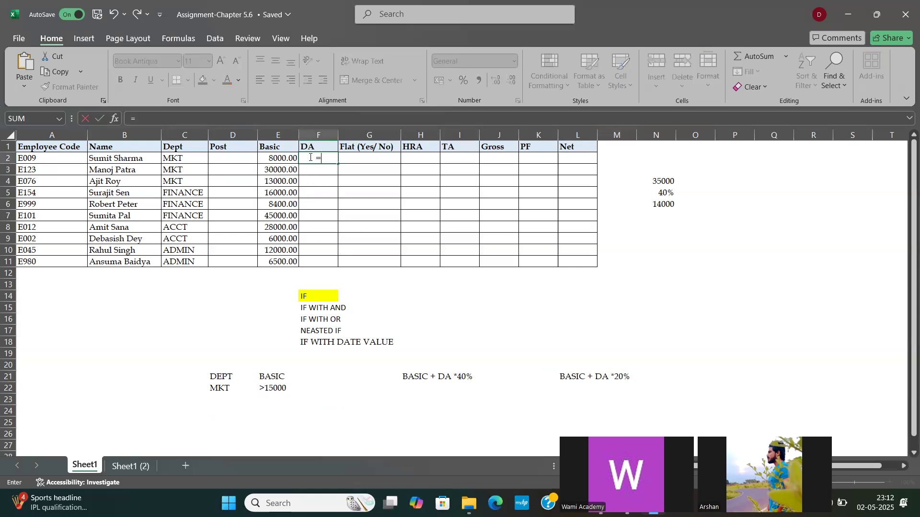
text(IIF()
key(BackSpace)
key(BackSpace)
key(BackSpace)
key(BackSpace)
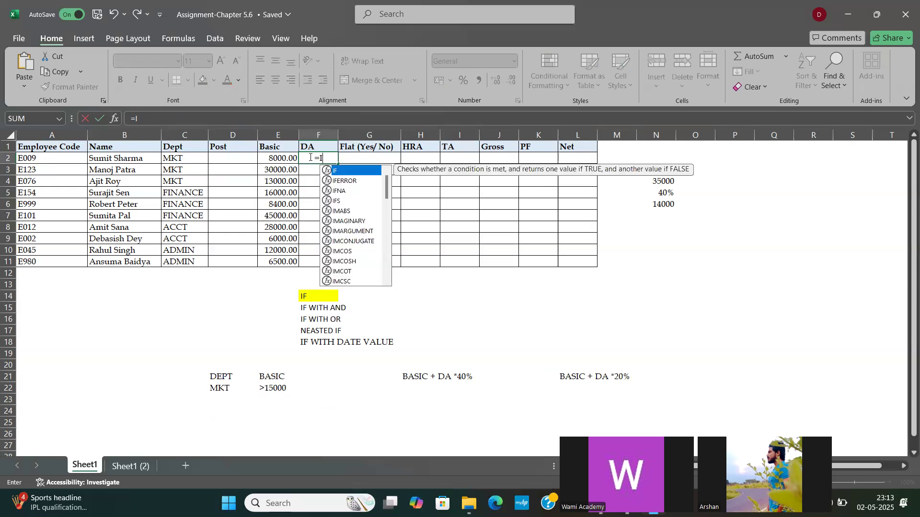
text(IF)
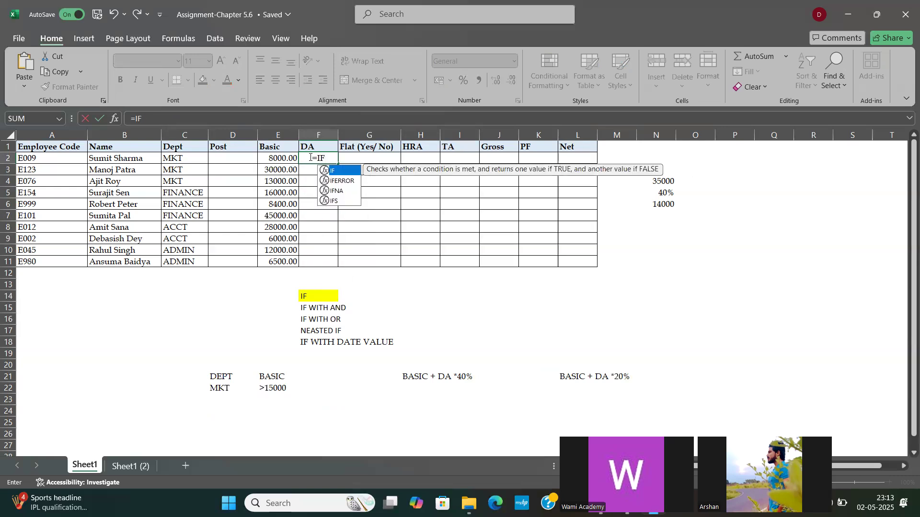
text((AND)
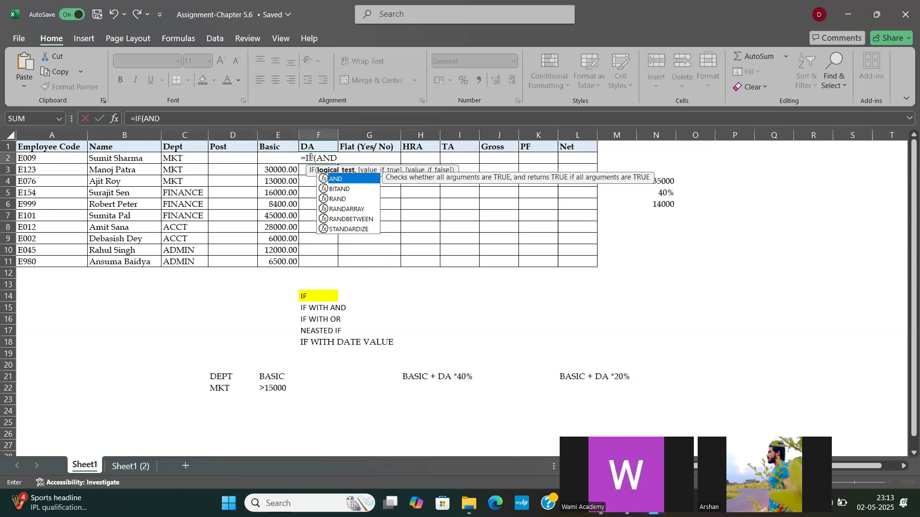
text(()
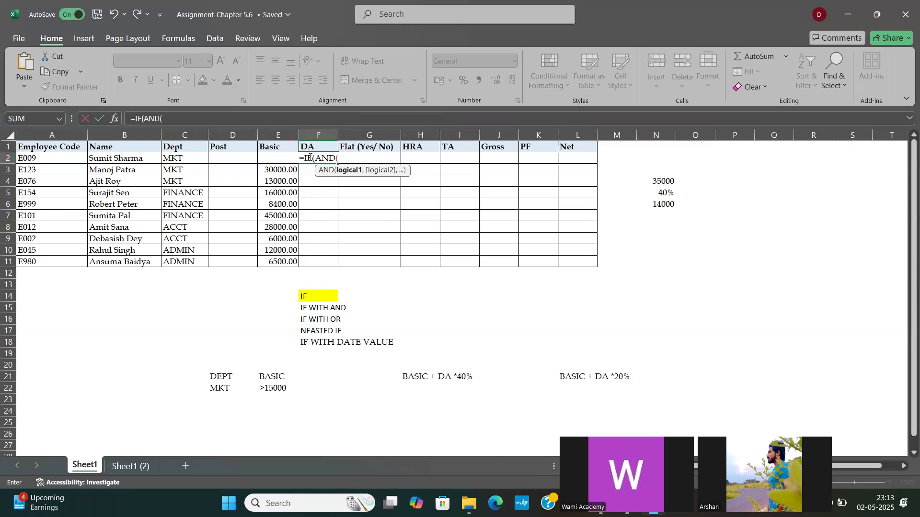
click(181, 160)
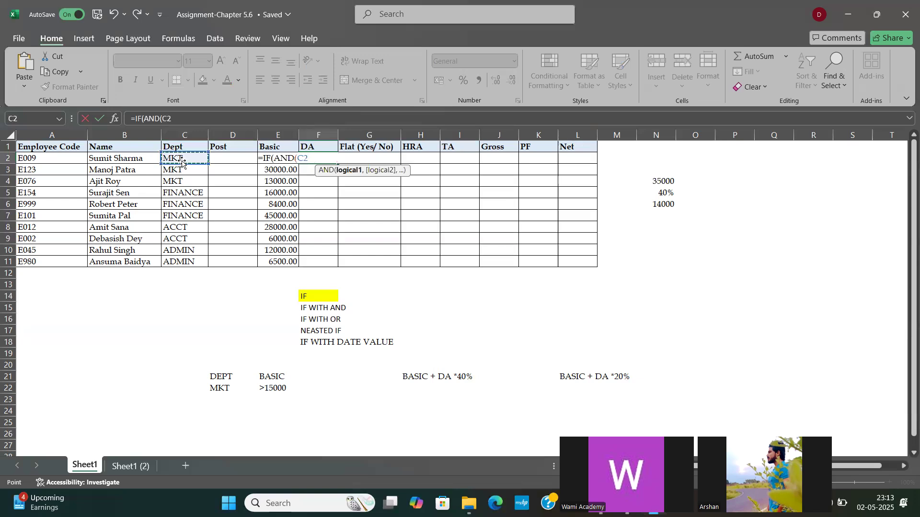
text(="MKT)
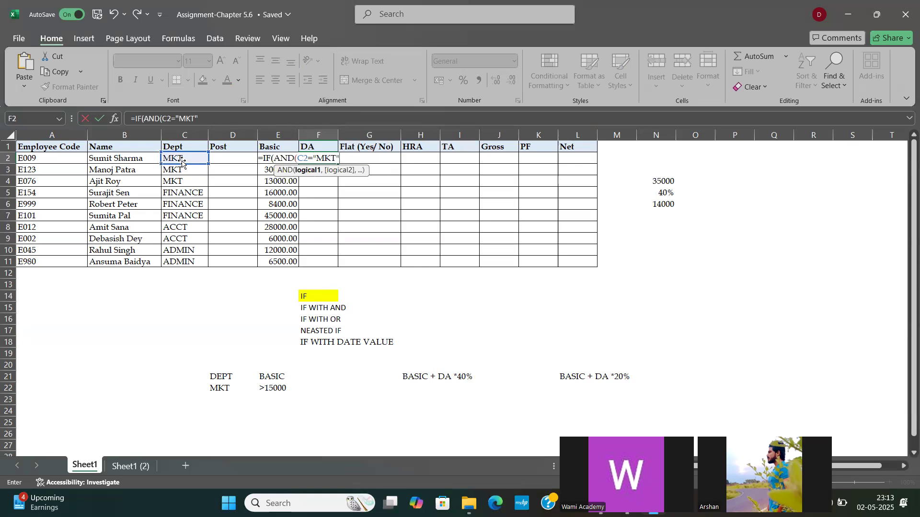
Step: Add E2>15000 as the second condition in the F2 formula and close the AND test
text(,)
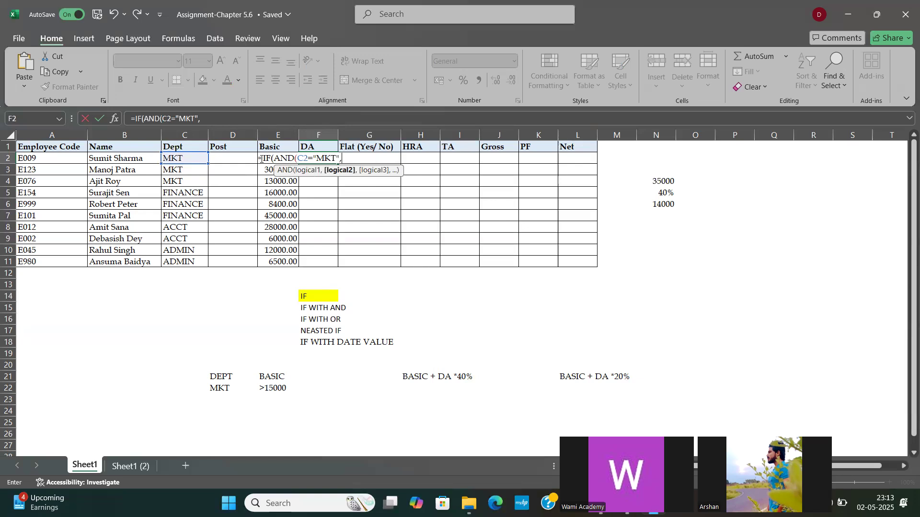
text(E)
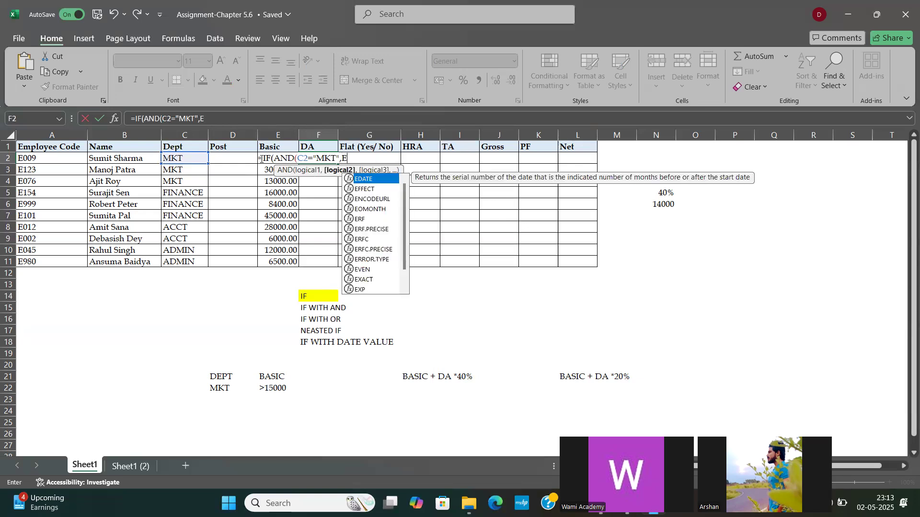
text(2)
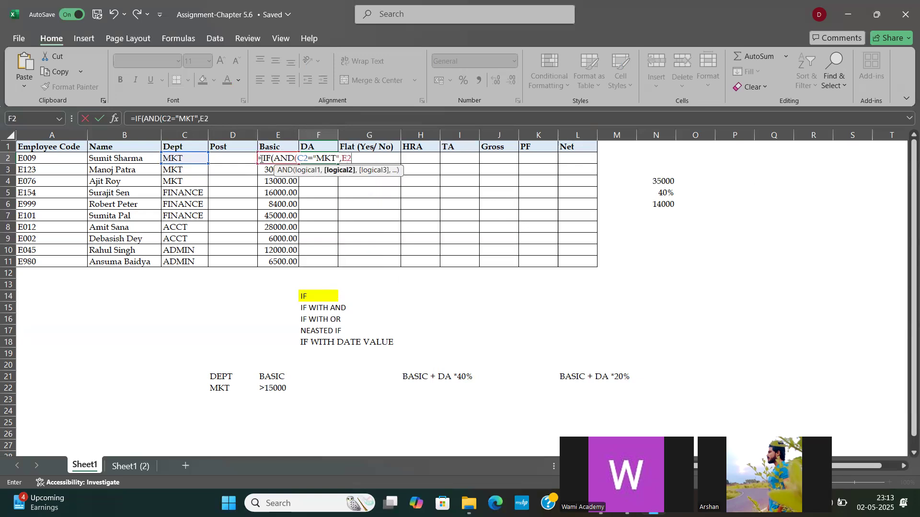
text(>15000))
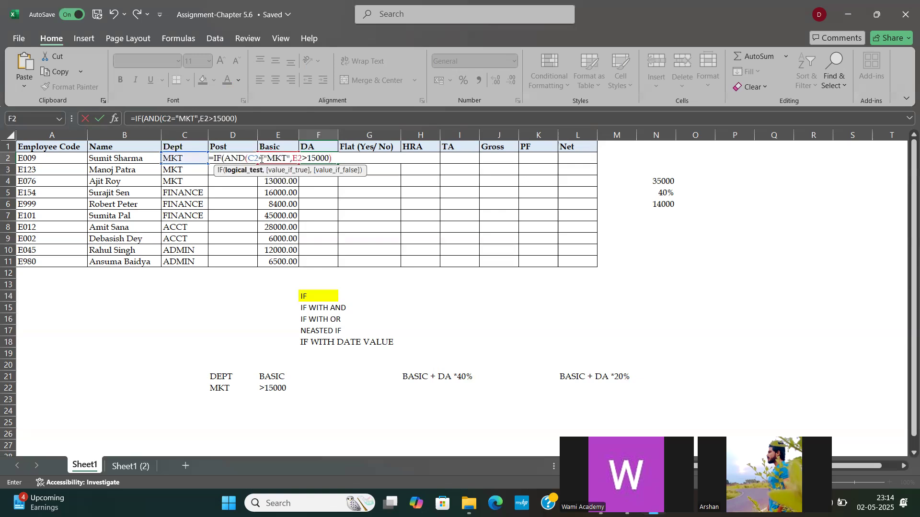
Step: Set the value-if-true argument of the F2 formula to E2*40%
text(,)
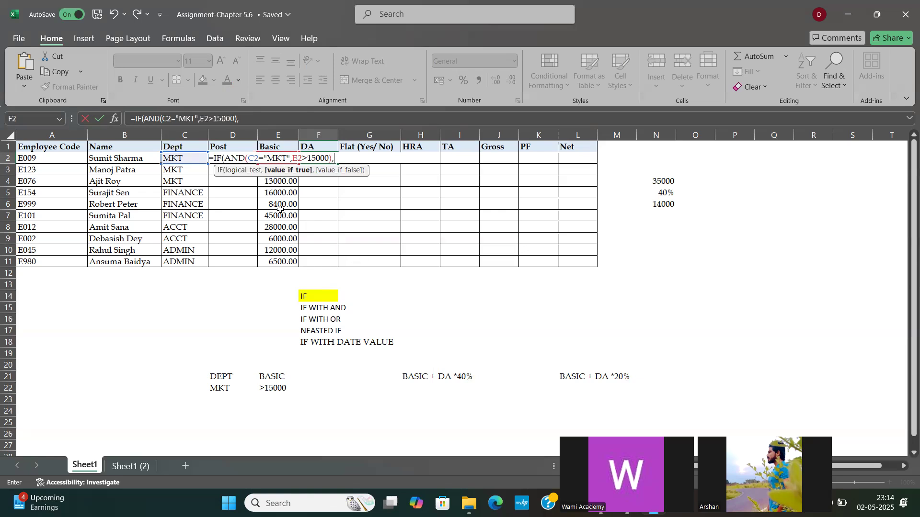
text(E2)
key(BackSpace)
key(BackSpace)
text((E2*)
text(F2)
key(BackSpace)
key(BackSpace)
key(BackSpace)
key(BackSpace)
key(BackSpace)
text(E)
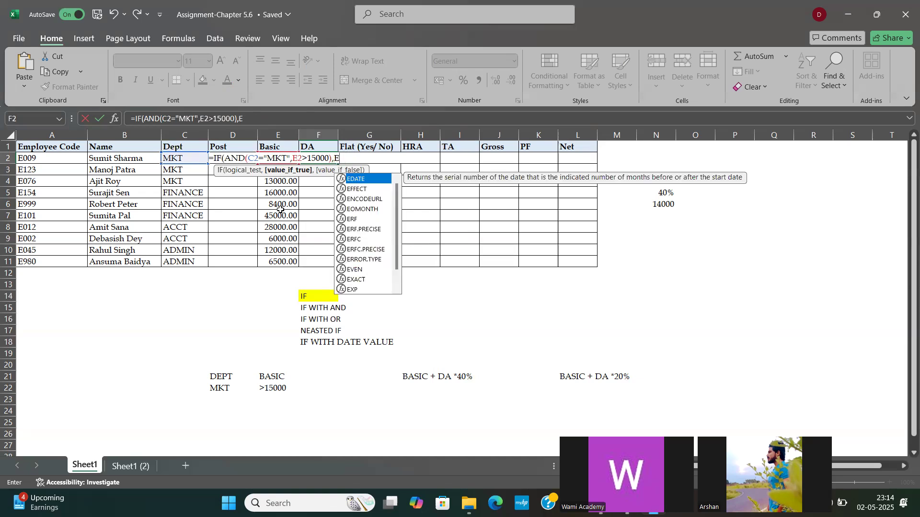
text(2*40)
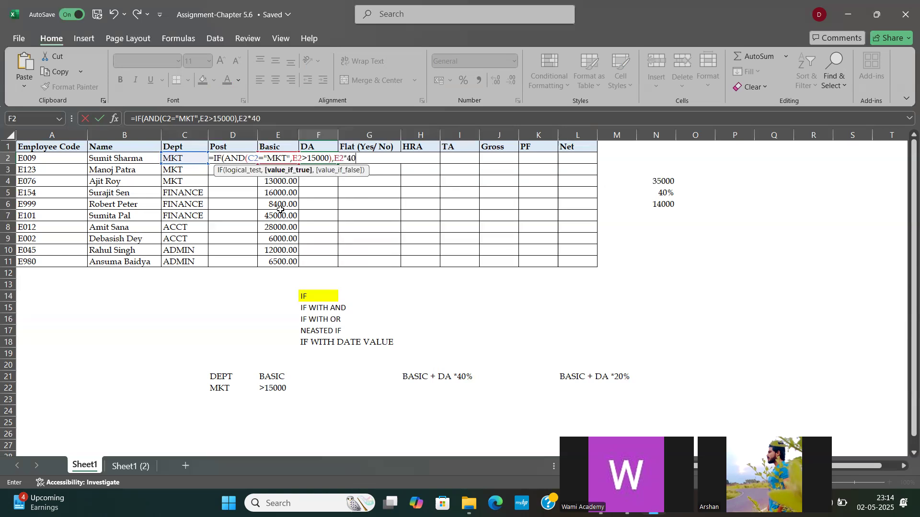
text(%,)
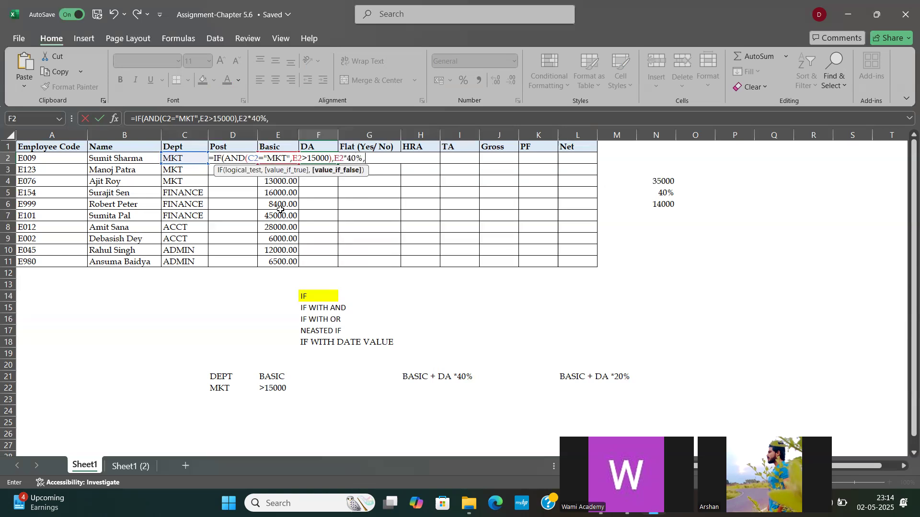
text(E2*20%))
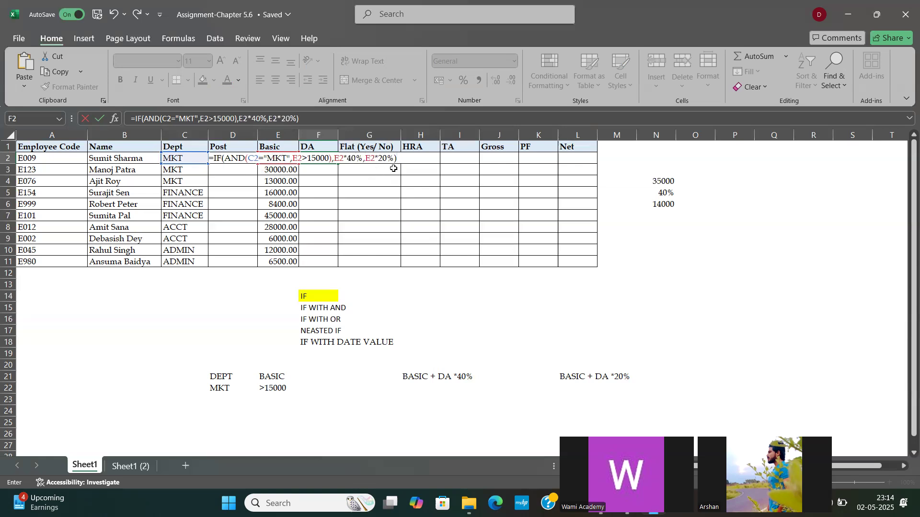
Step: Complete the F2 formula with E2*20% as the value if false, and fill it down the DA column to F11
key(ctrl+Return)
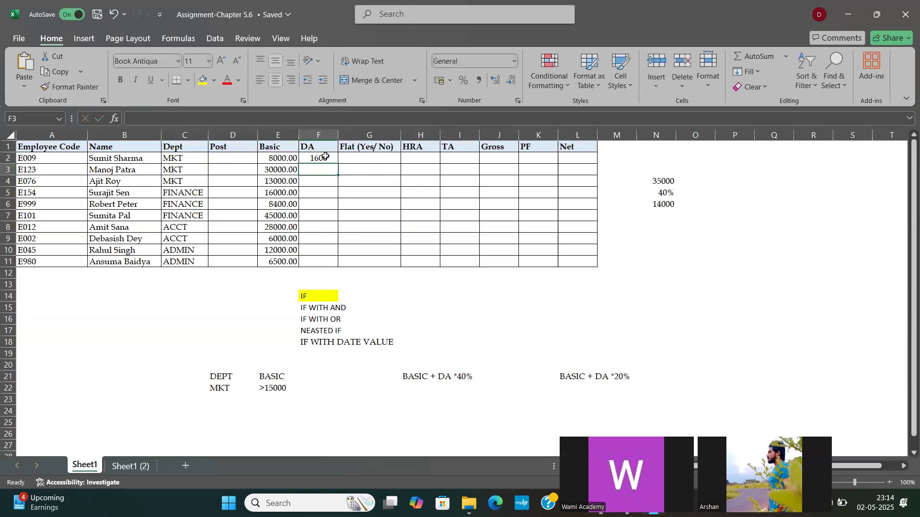
double_click(337, 164)
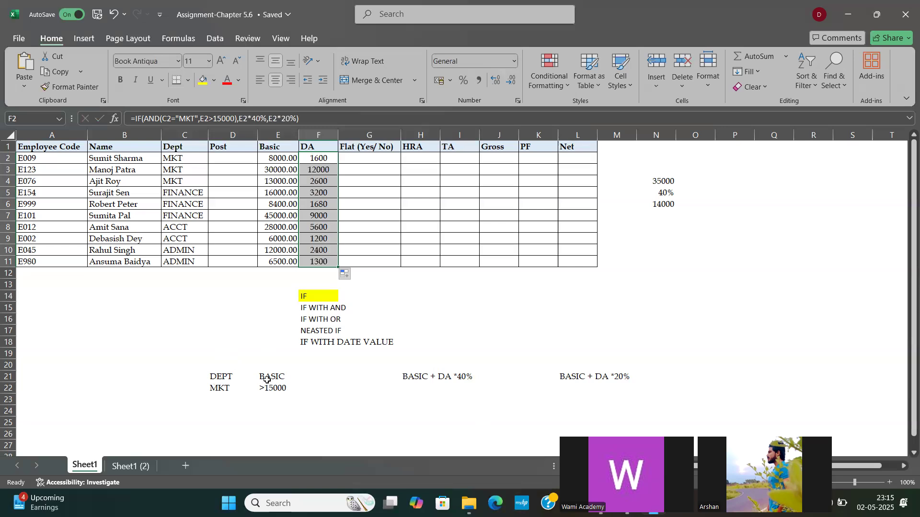
Step: Replace the condition note in E22 with BASIC+ DA >20000
click(366, 160)
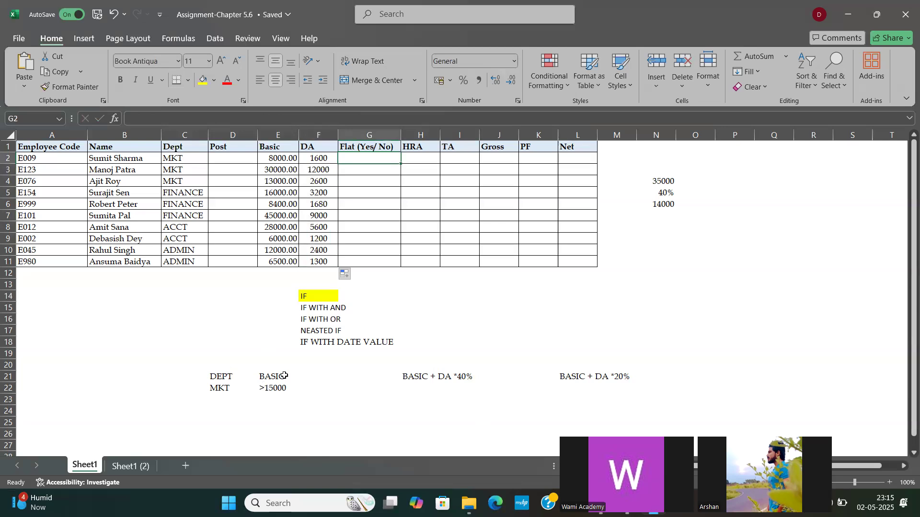
double_click(272, 388)
text(BASIC)
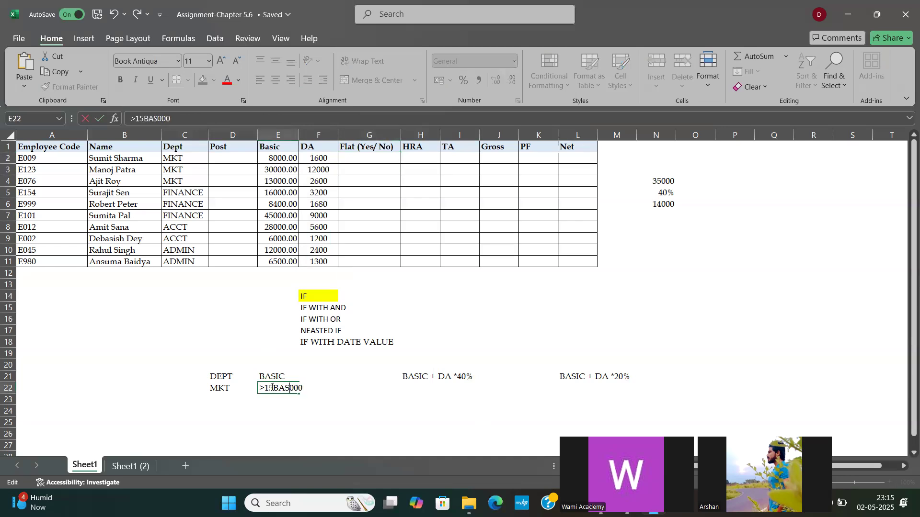
key(BackSpace)
key(BackSpace)
key(BackSpace)
key(BackSpace)
key(BackSpace)
key(BackSpace)
key(BackSpace)
key(BackSpace)
key(Delete)
key(Delete)
key(Delete)
text(BASIC+ DA >20000)
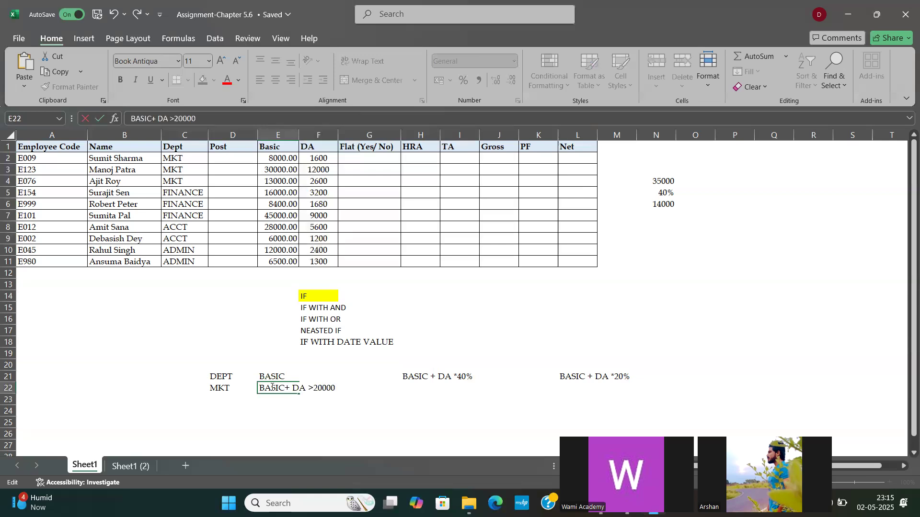
key(Return)
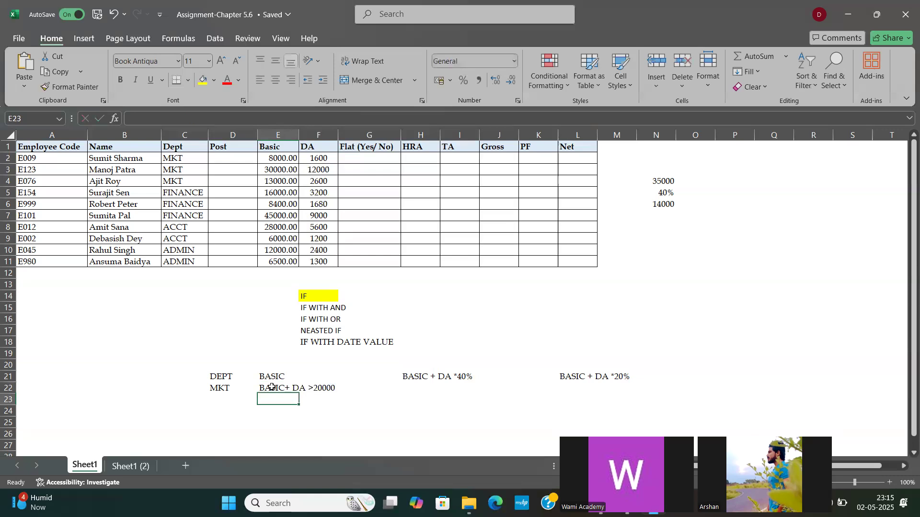
Step: Replace the value-if-true note in H21 with YES
key(Right)
key(Right)
key(Right)
key(Right)
key(Up)
key(Up)
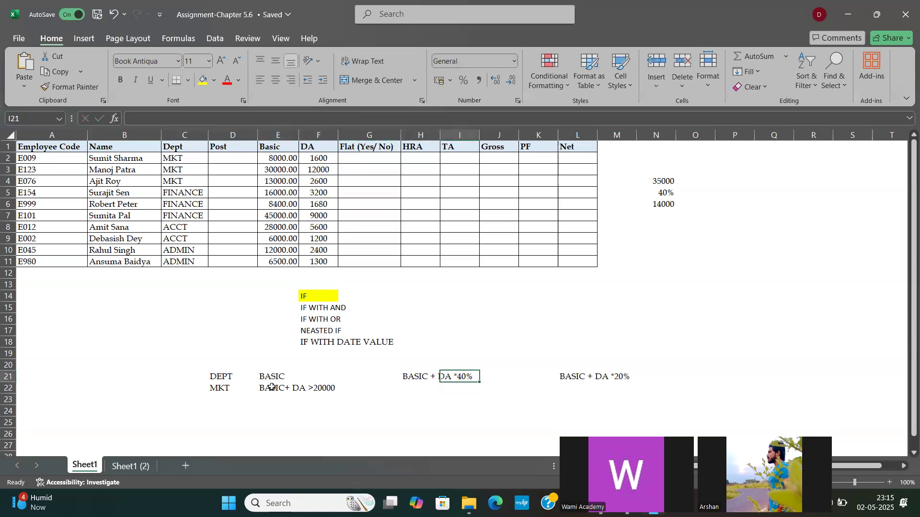
key(Left)
key(Delete)
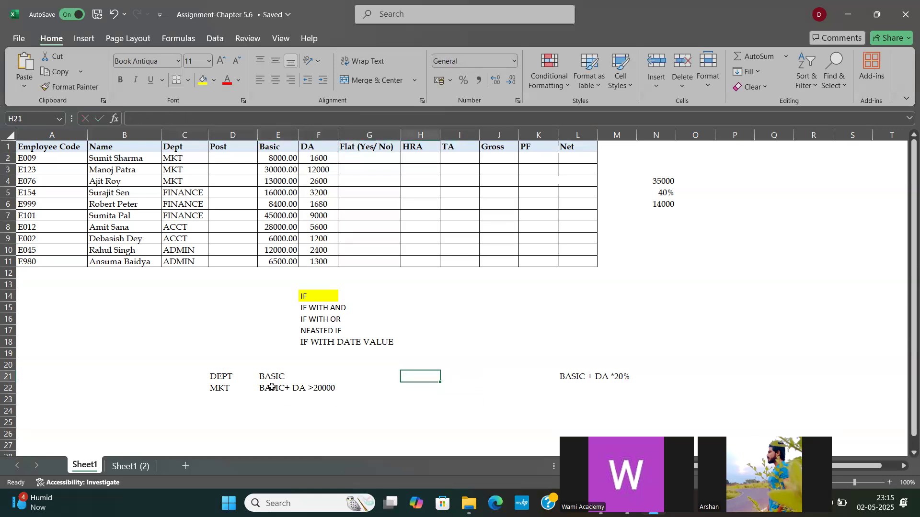
text(YES)
key(Right)
key(Right)
key(Right)
key(Right)
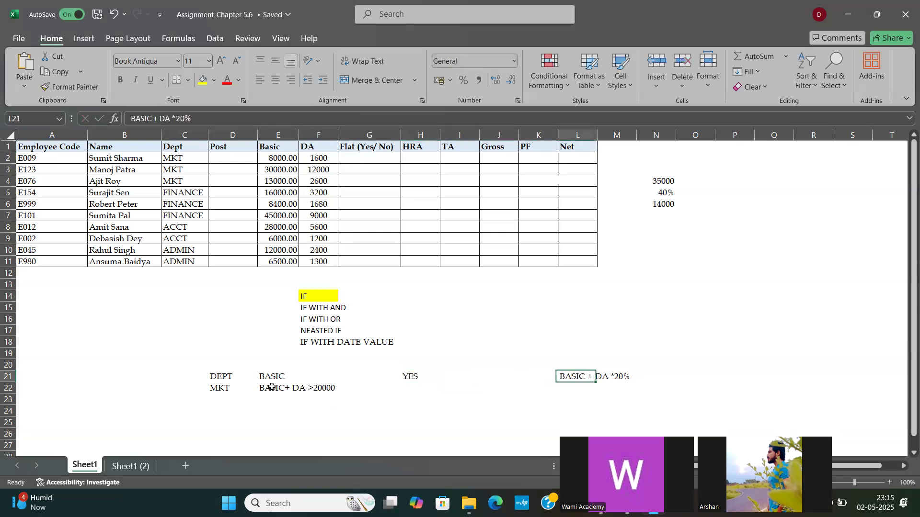
Step: Replace the value-if-false note in L21 with NO
text(NO)
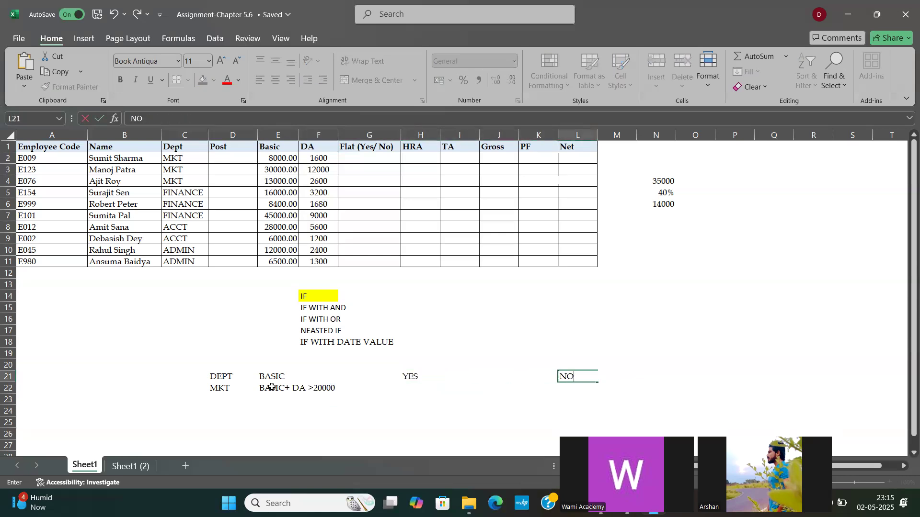
key(Return)
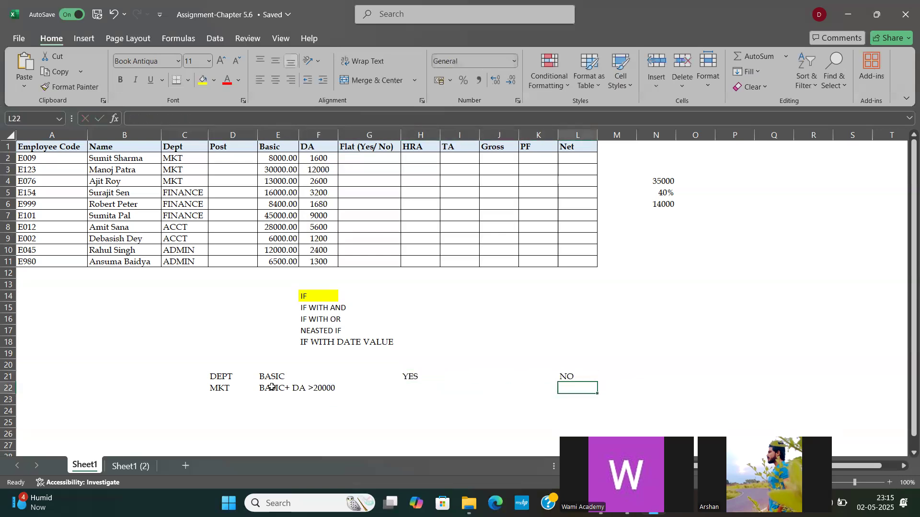
Step: Start an IF formula with a nested AND test in G2, using C2="MKT" as the first condition
click(350, 160)
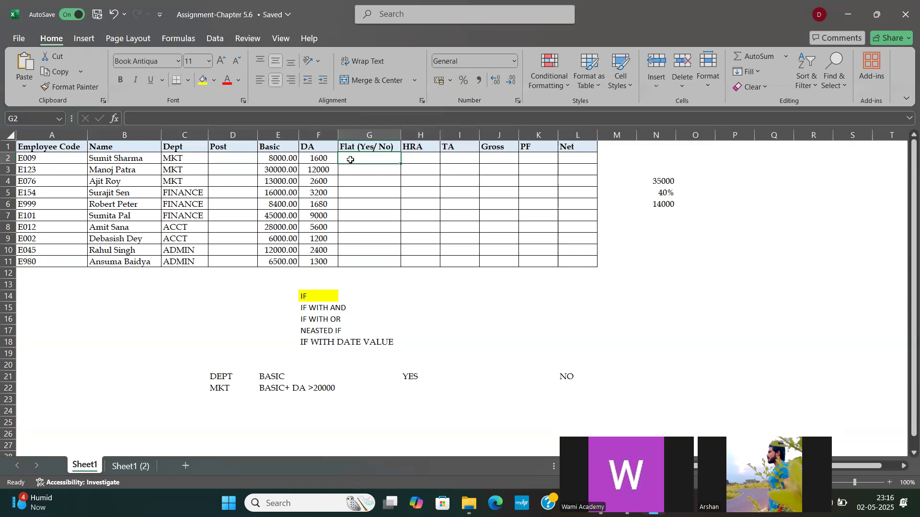
text(=IF)
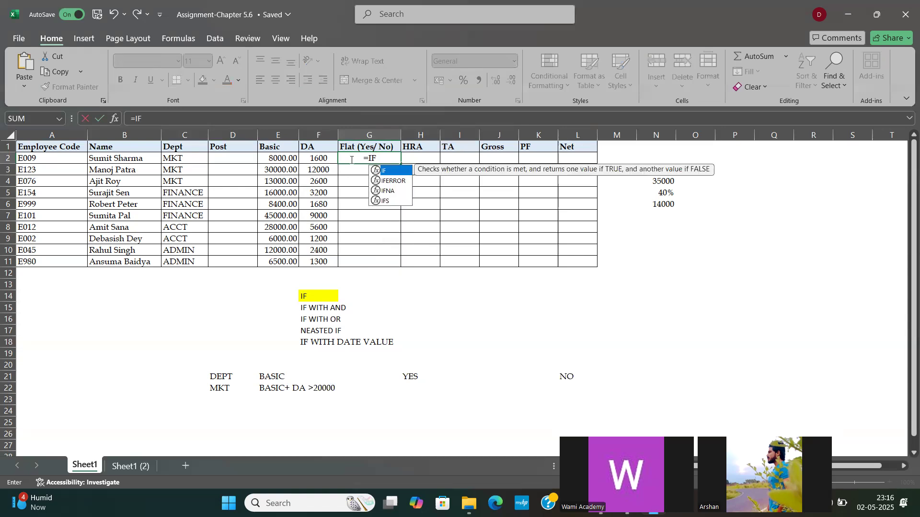
text((AND)
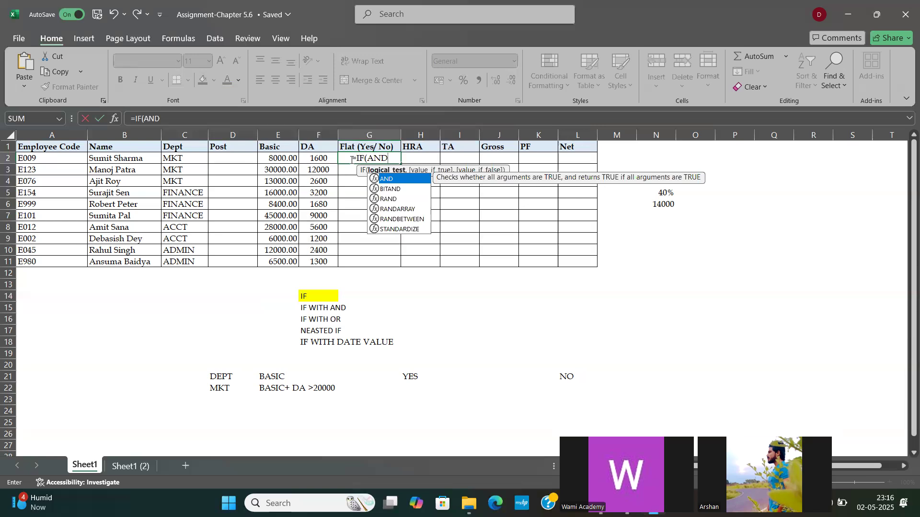
text(()
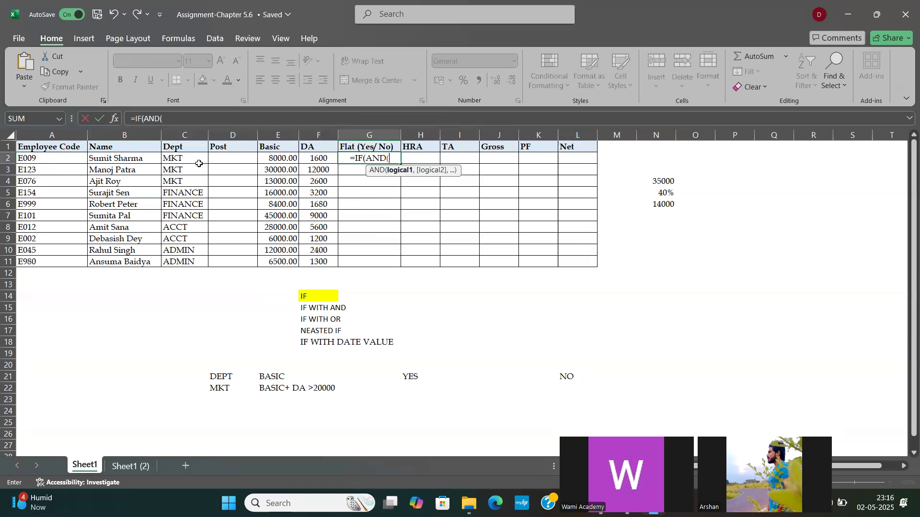
click(180, 159)
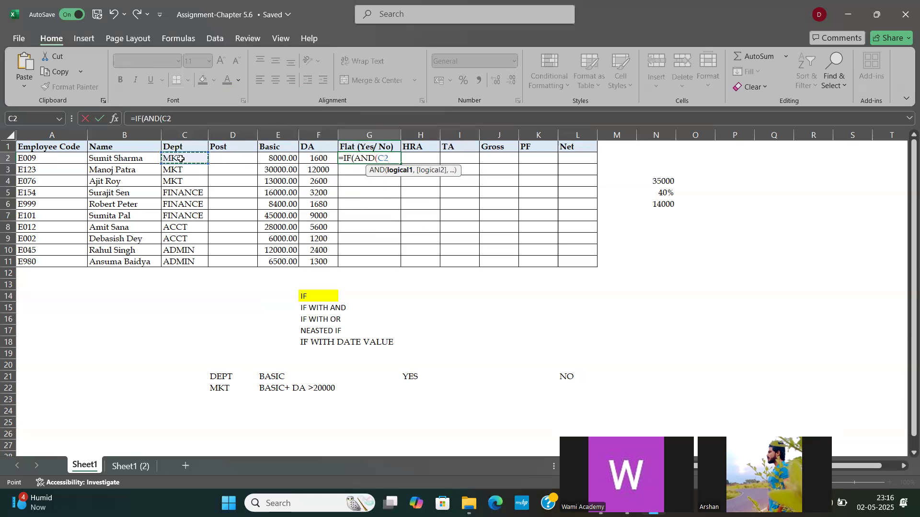
text(="MKT")
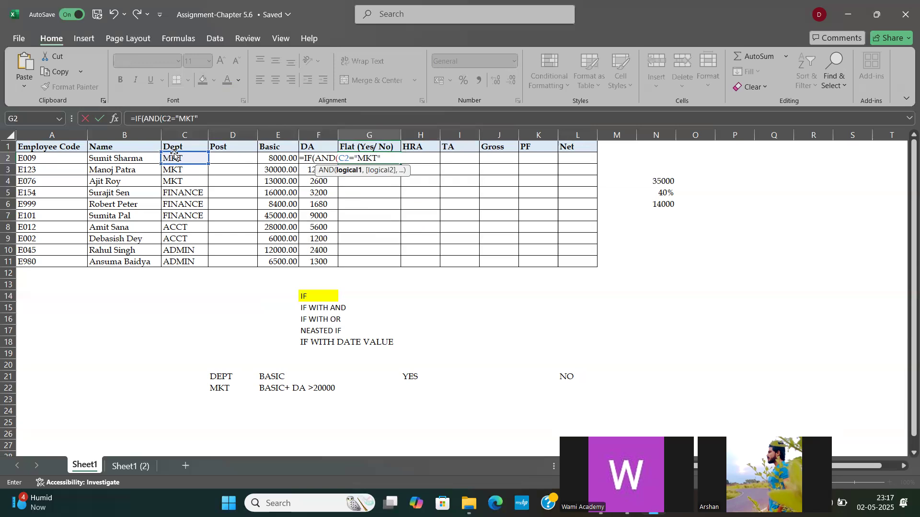
text(,)
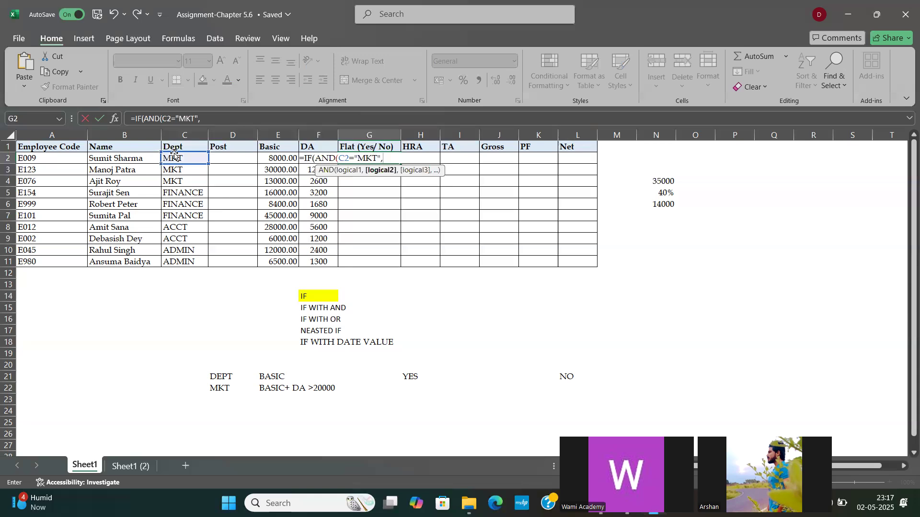
Step: Add E2+F2>20000 as the second condition in the G2 formula and close the AND test
click(276, 156)
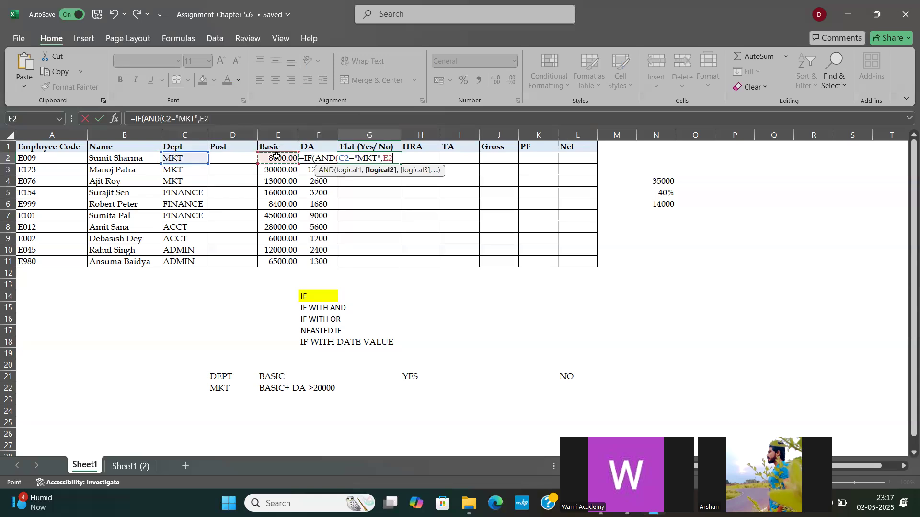
text(+F2)
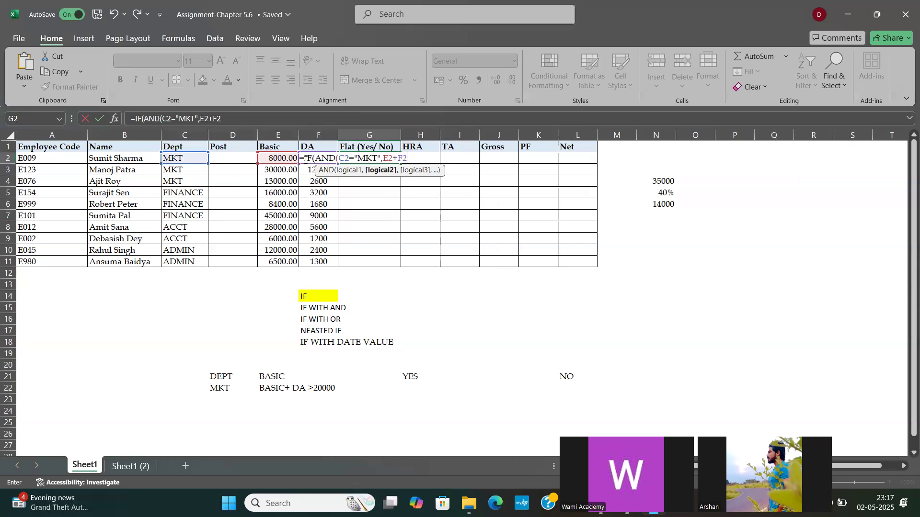
text(>20000),)
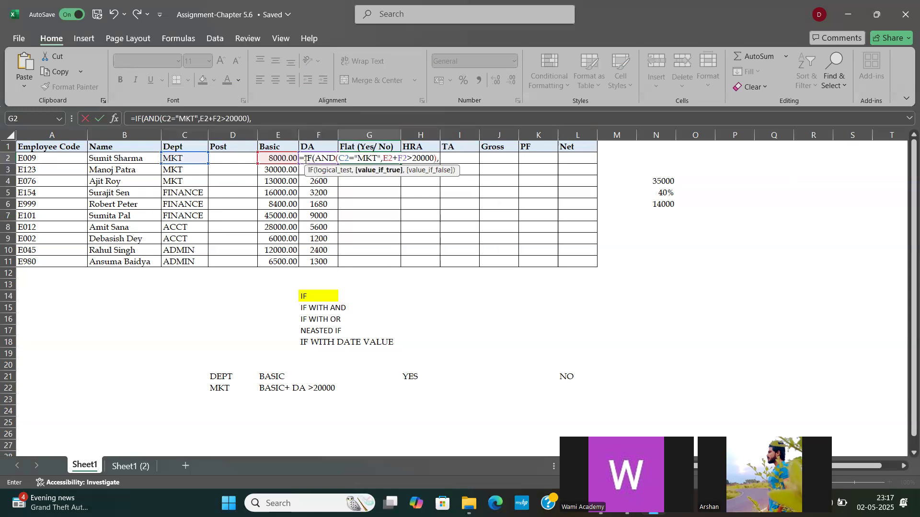
text(5000)
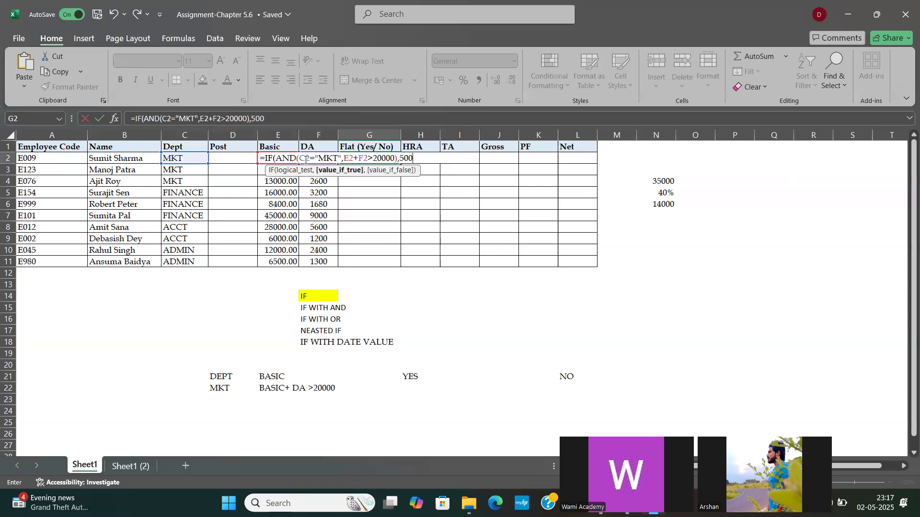
key(BackSpace)
key(BackSpace)
key(BackSpace)
key(BackSpace)
Step: Complete the G2 formula with "YES" if true and "NO" if false, and fill it down the Flat column to G11
text("YES","NO"))
key(Return)
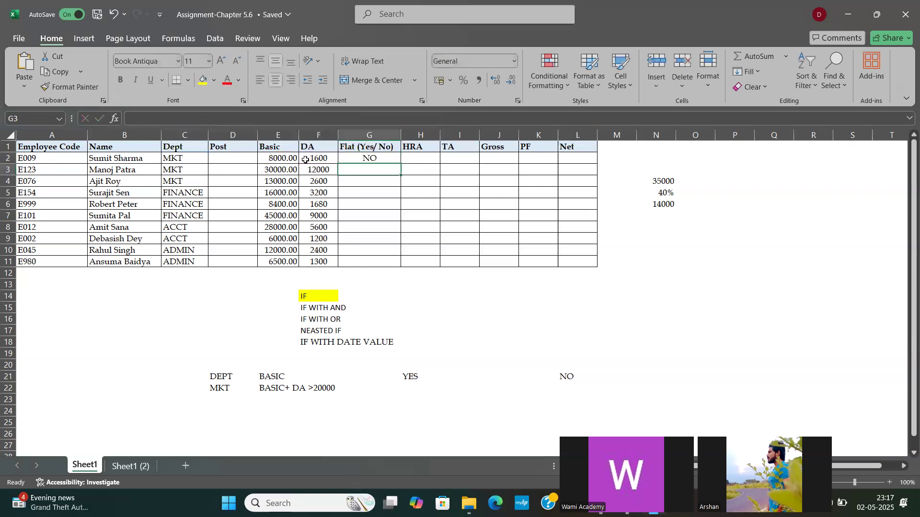
click(371, 159)
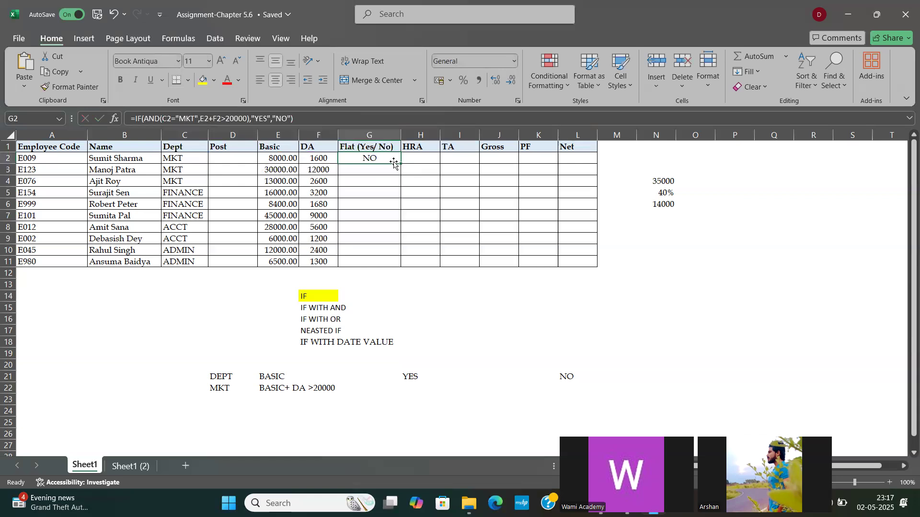
double_click(401, 163)
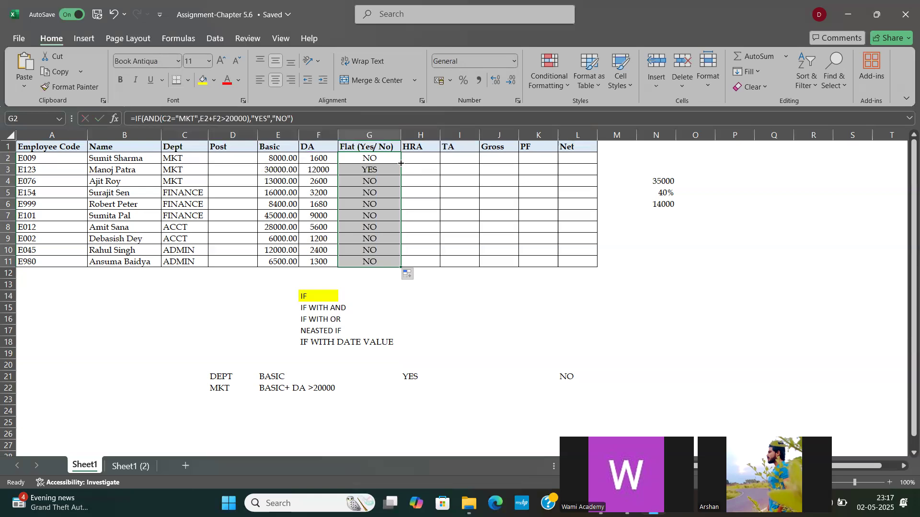
Step: Change the department in C7 to MKT and check the Flat formula's result in that row
click(363, 175)
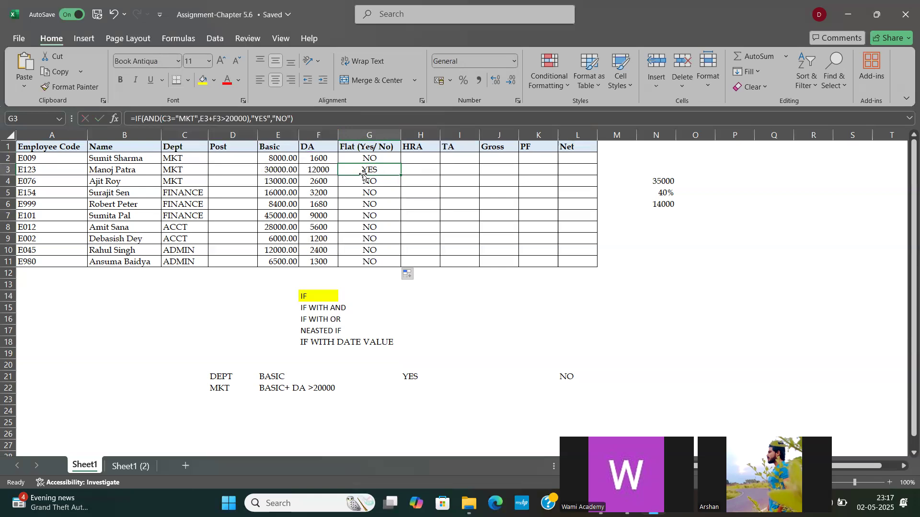
click(182, 185)
drag(269, 181, 318, 182)
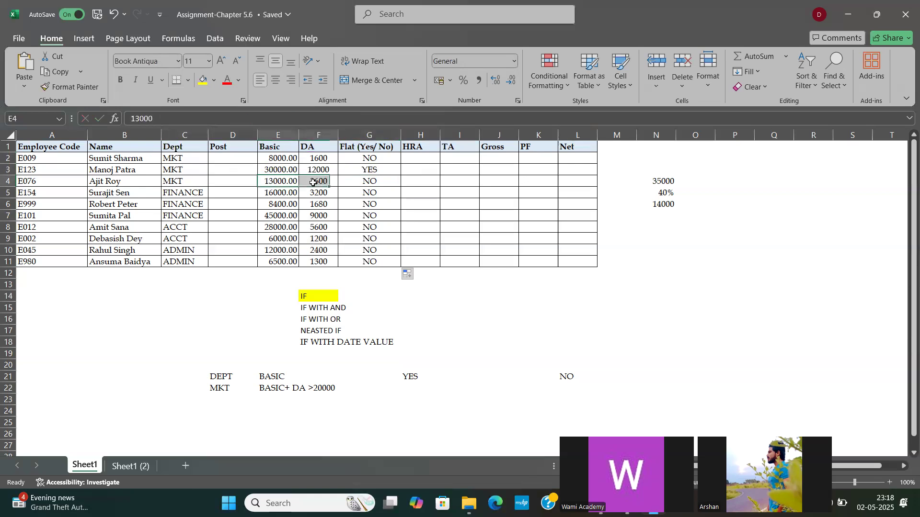
click(199, 218)
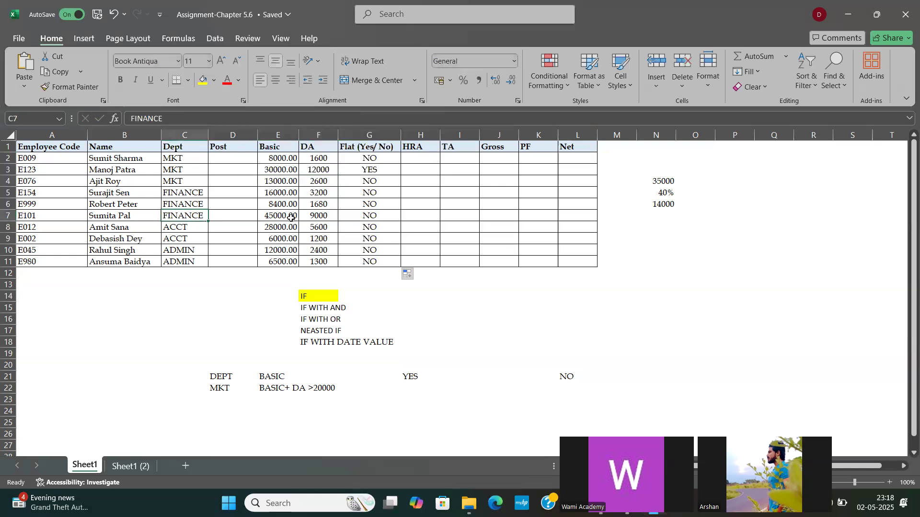
text(MKT)
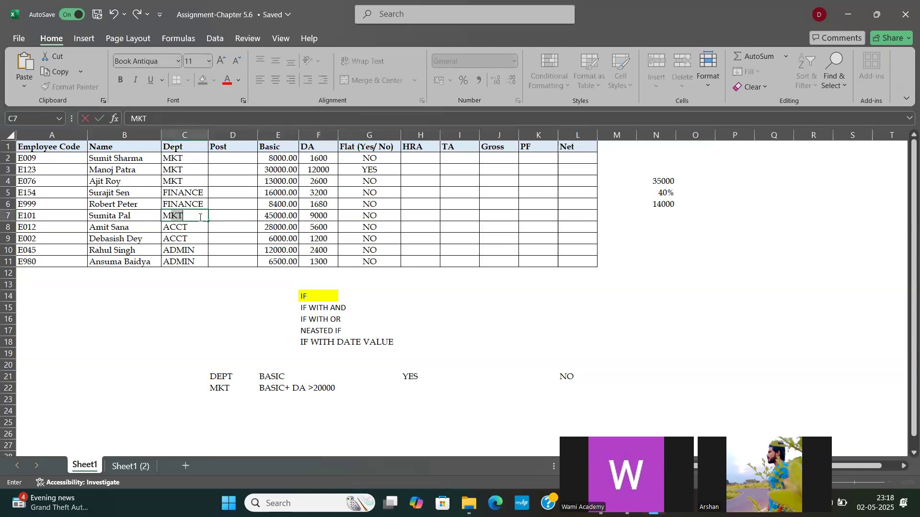
key(Return)
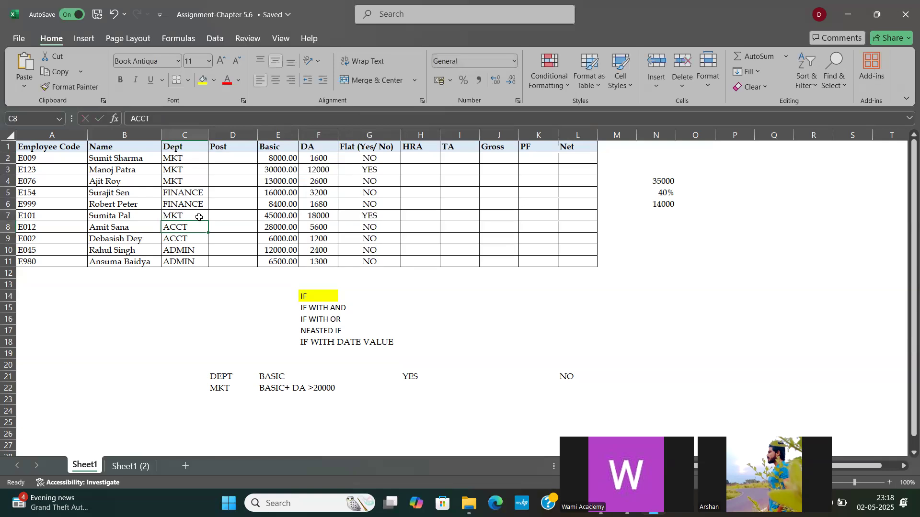
click(367, 214)
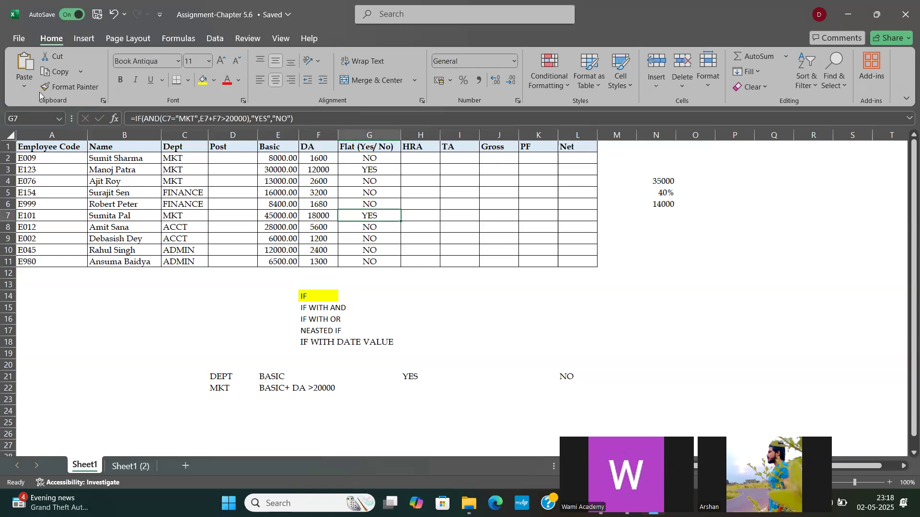
click(352, 155)
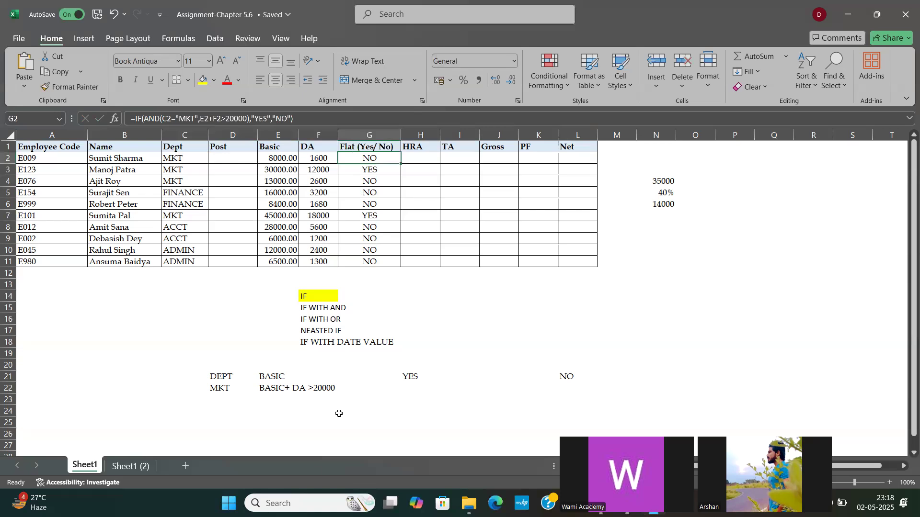
Step: Fill the DEPT/MKT condition cells D21:D22 and the BASIC condition cells E21:E22 with dark green
drag(216, 375, 218, 383)
drag(276, 377, 293, 389)
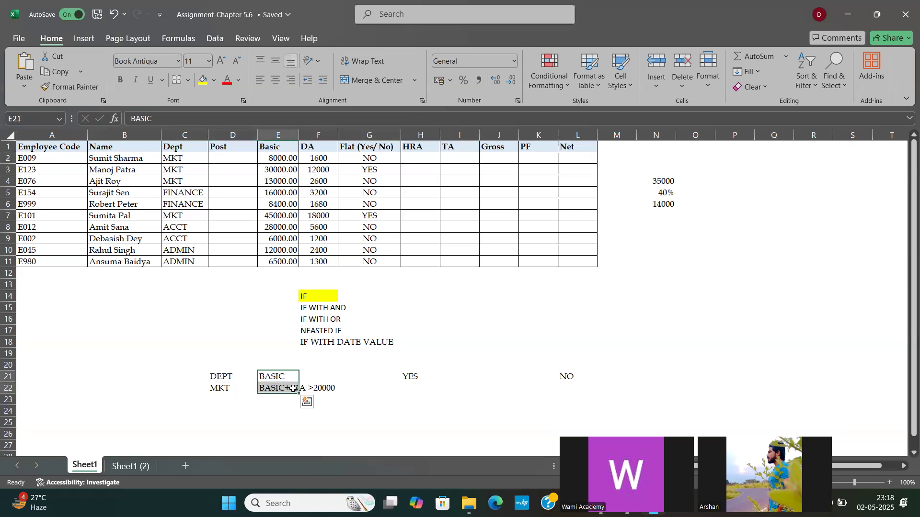
click(415, 377)
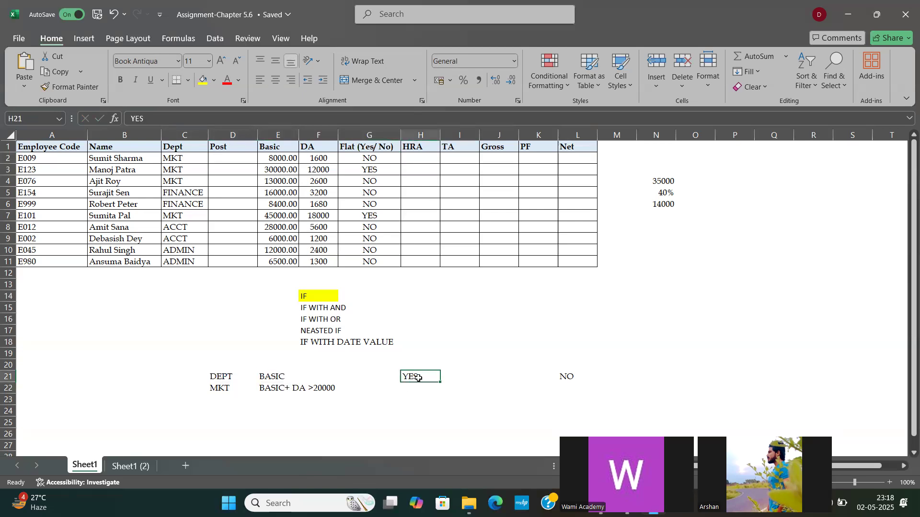
drag(211, 376, 221, 389)
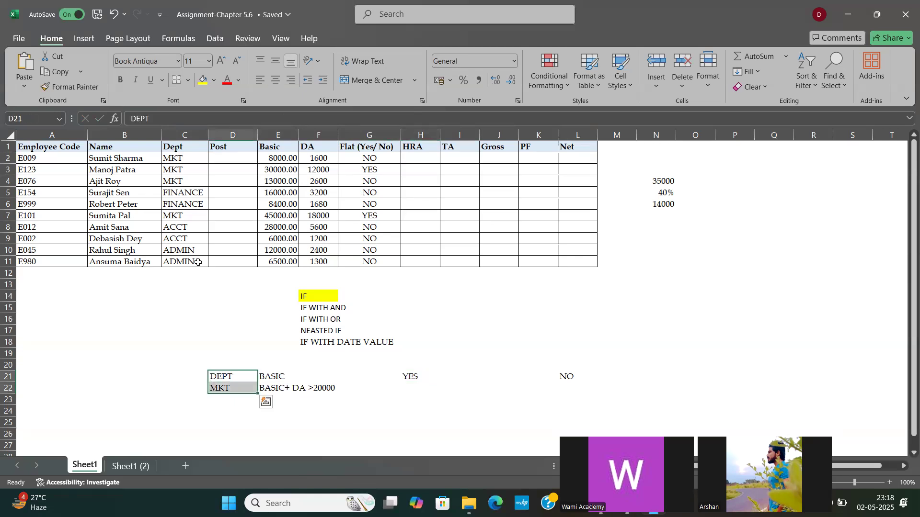
click(214, 82)
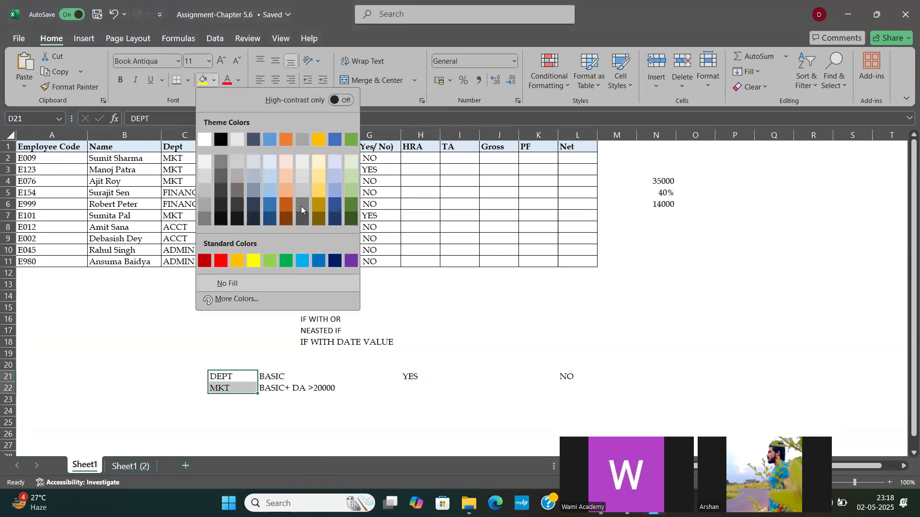
click(350, 206)
click(276, 376)
drag(278, 388, 279, 389)
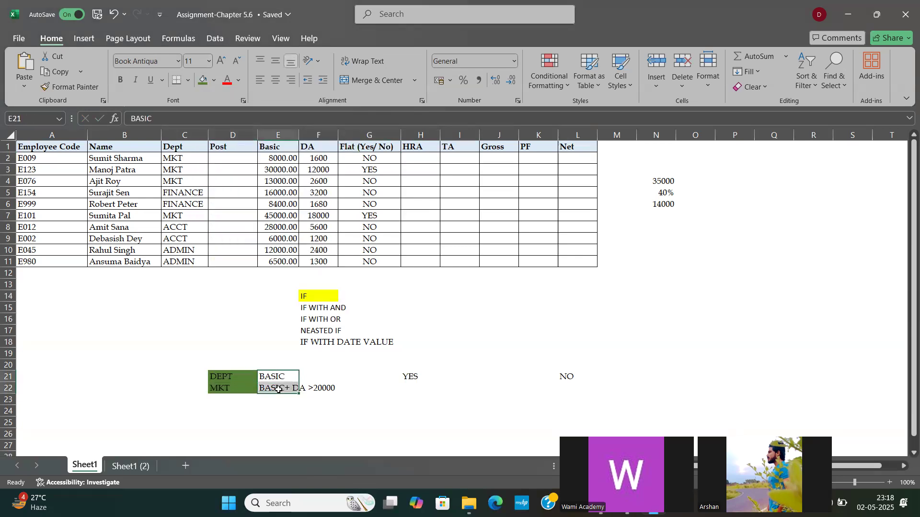
click(202, 80)
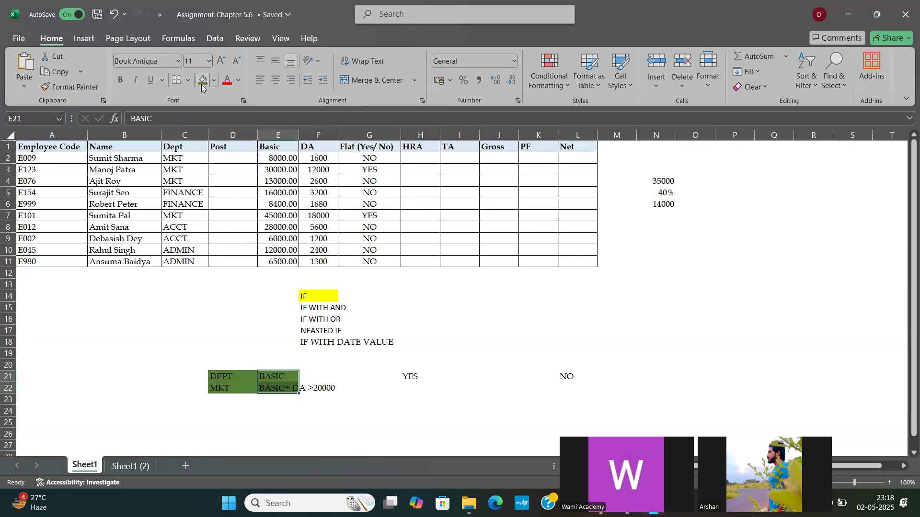
Step: Change the fill of the DEPT/MKT condition cells D21:D22 to red
drag(228, 380, 229, 388)
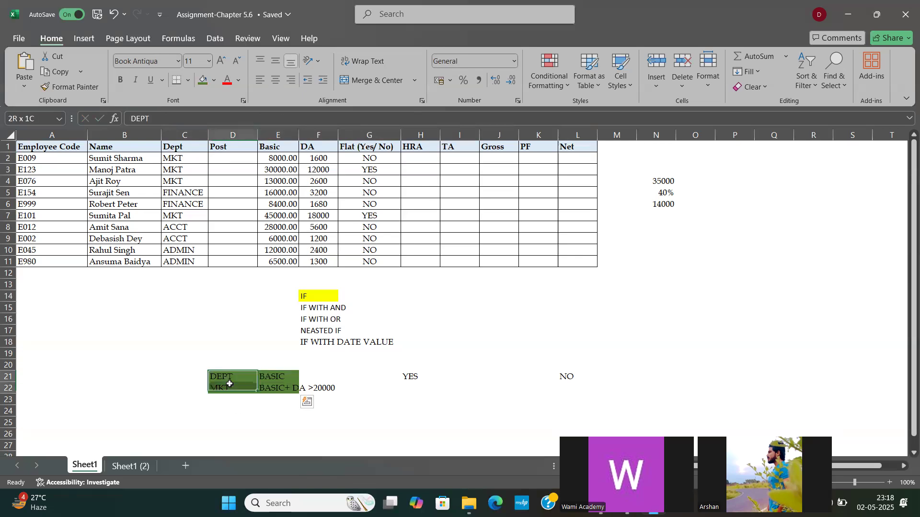
click(213, 81)
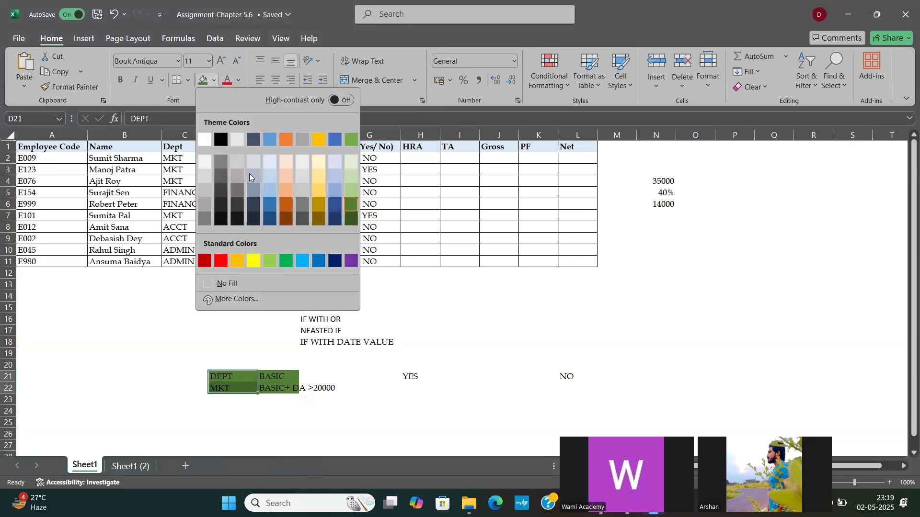
click(221, 262)
click(283, 387)
click(233, 385)
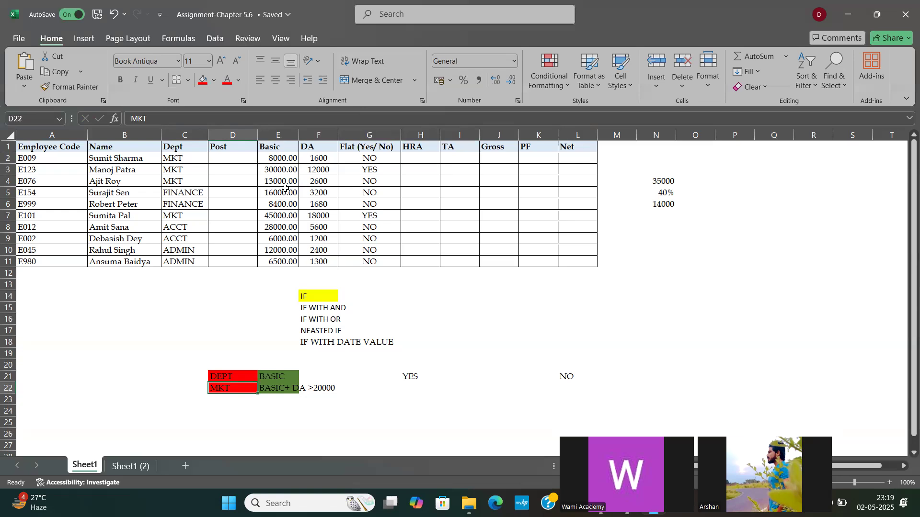
Step: Compare the Dept, Basic, DA and Flat values in rows 8, 2 and 9 against the two AND conditions
click(273, 227)
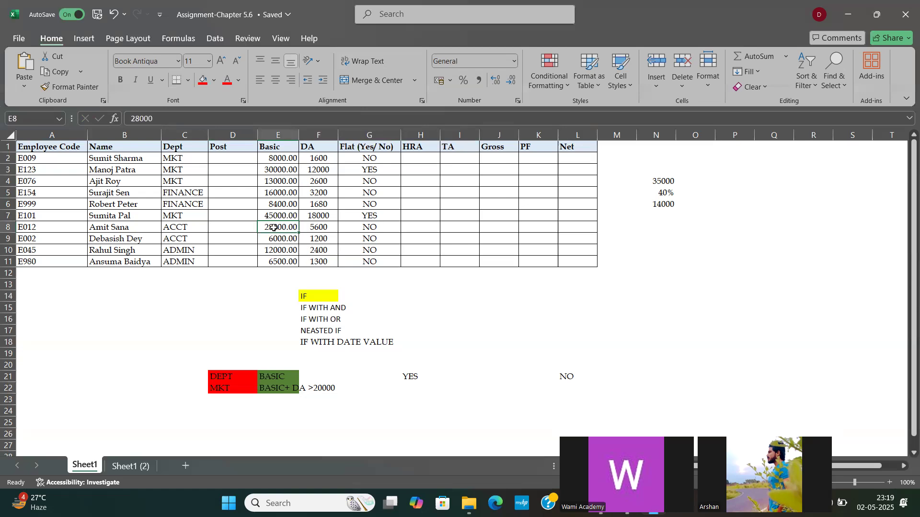
click(320, 229)
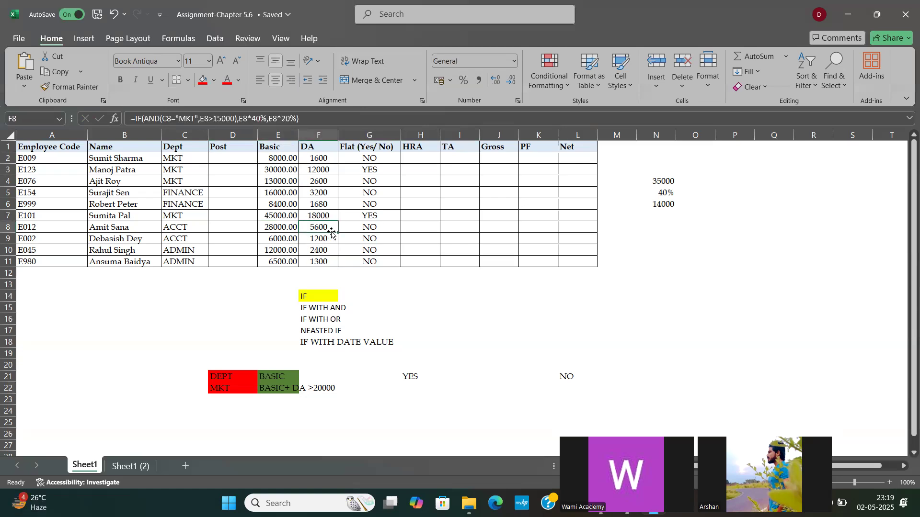
click(285, 225)
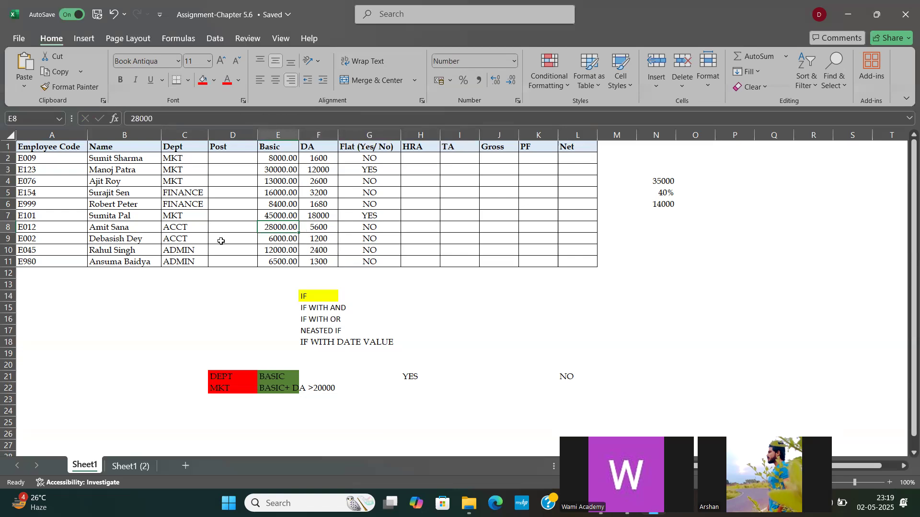
click(367, 227)
drag(277, 227, 314, 228)
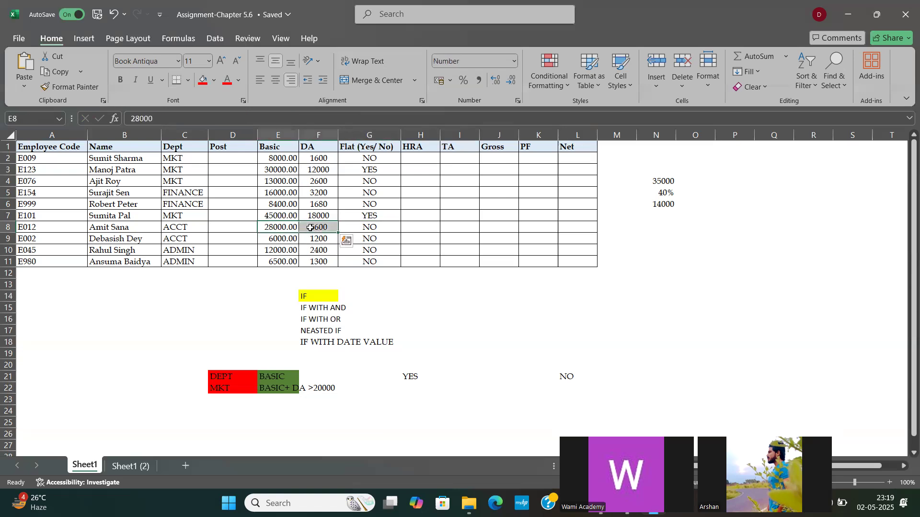
click(180, 224)
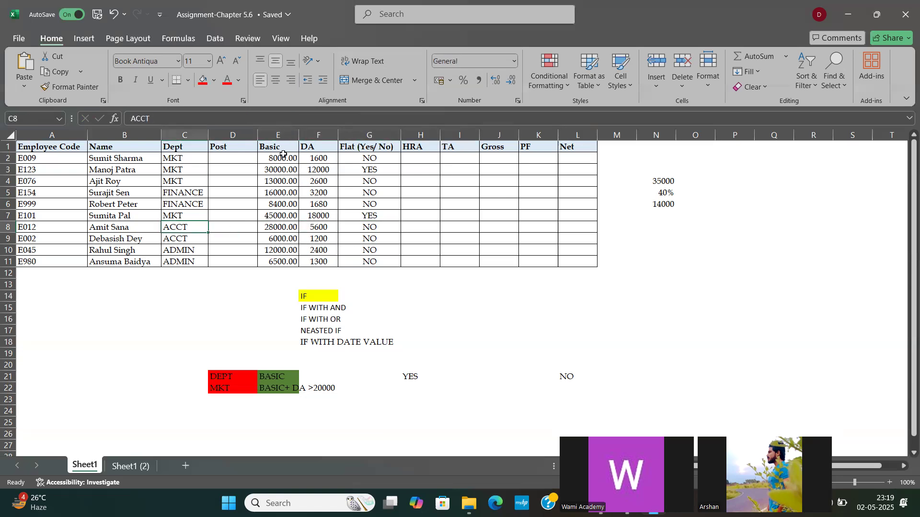
drag(271, 159, 325, 163)
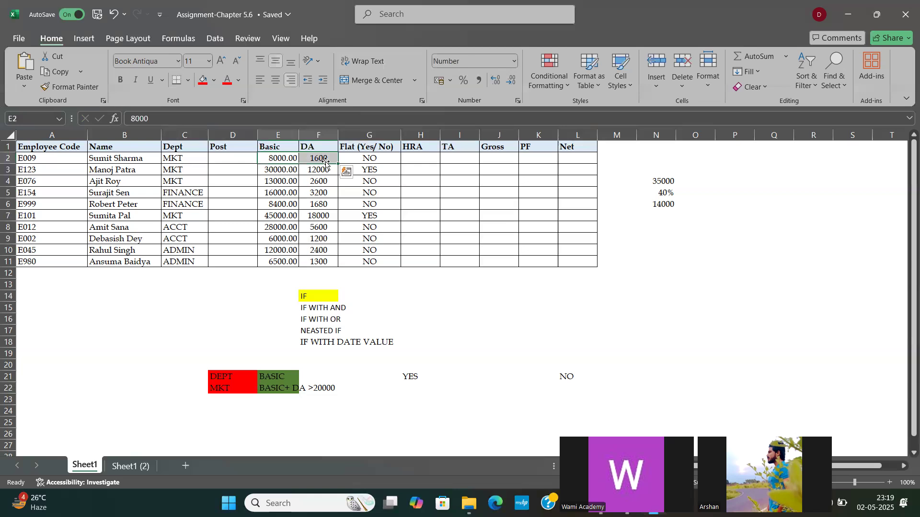
click(363, 161)
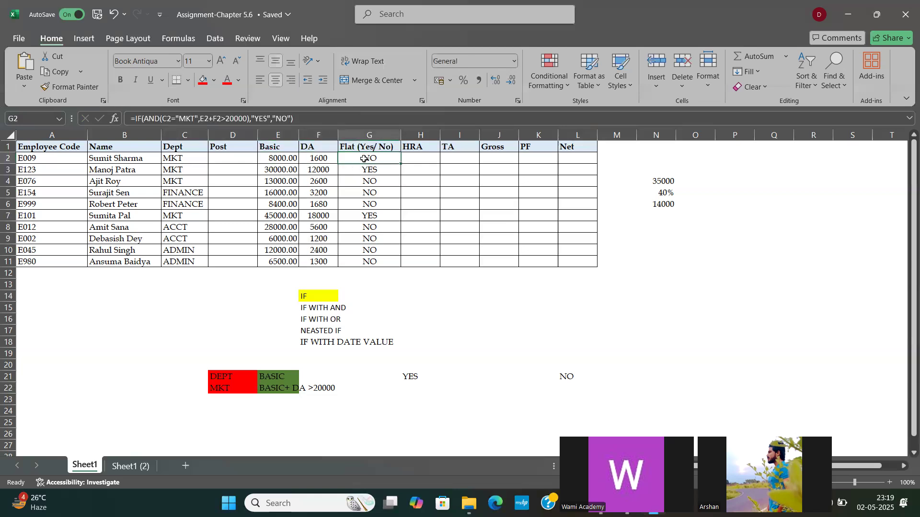
click(177, 158)
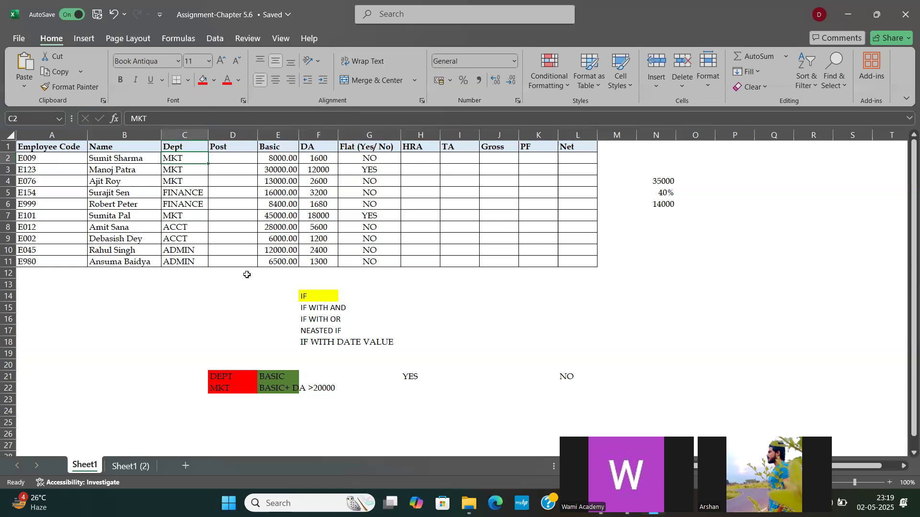
click(279, 238)
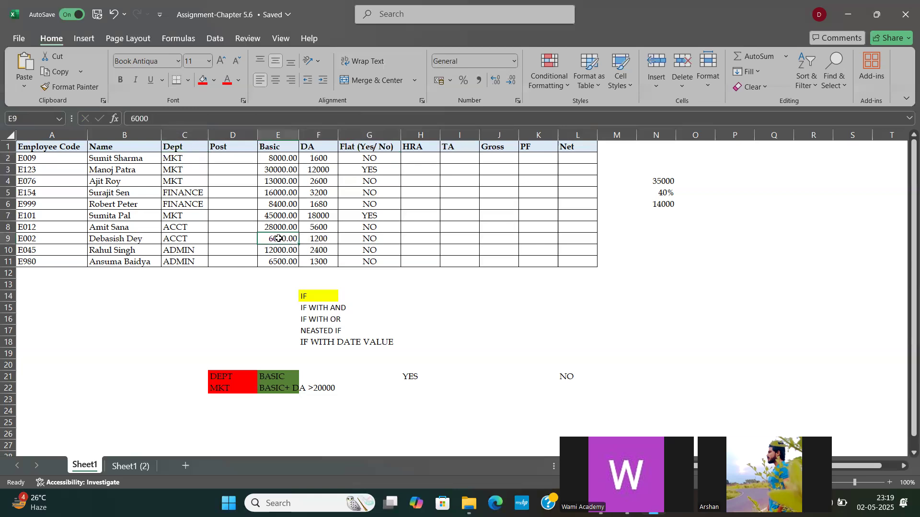
click(186, 239)
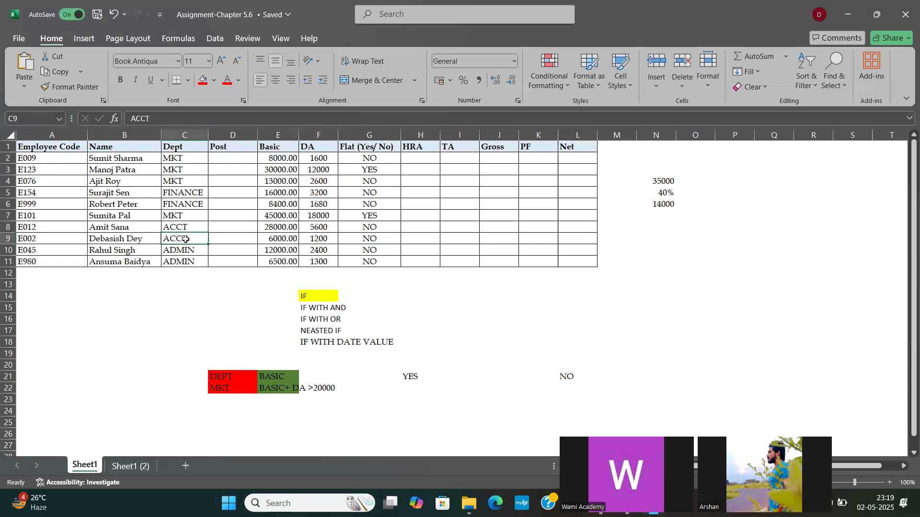
click(283, 238)
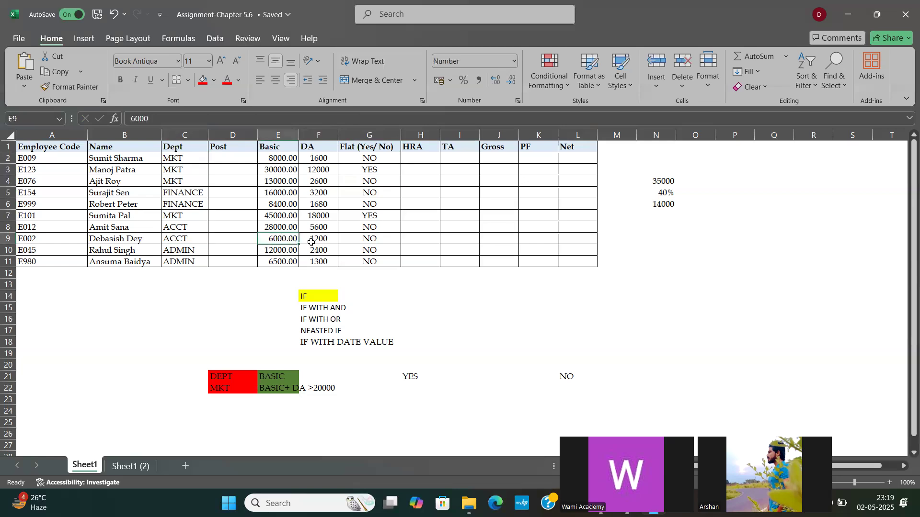
click(318, 238)
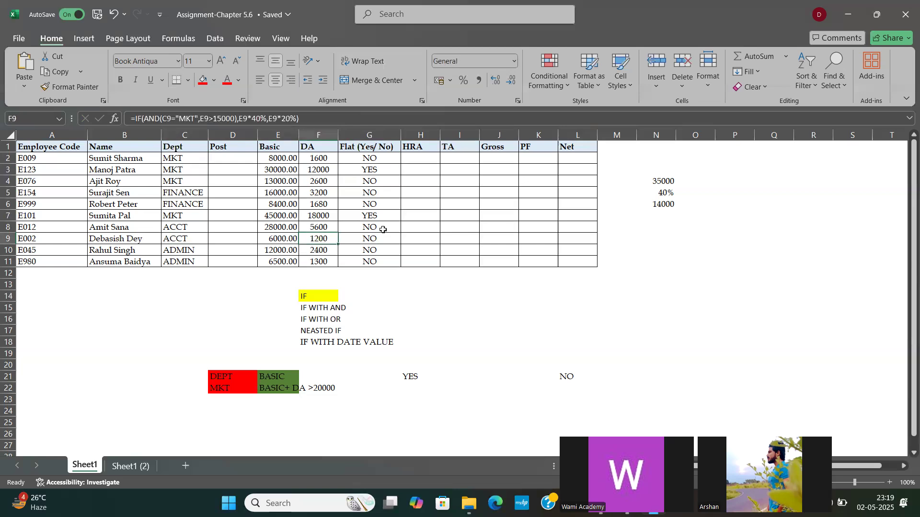
click(371, 240)
Step: Replace AND with OR in the G2 formula and fill it down the Flat column to G11
click(355, 158)
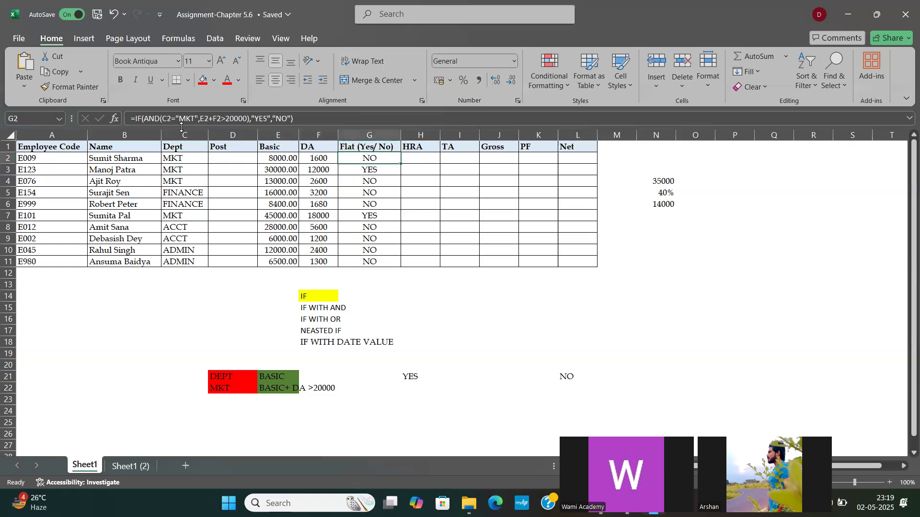
click(159, 117)
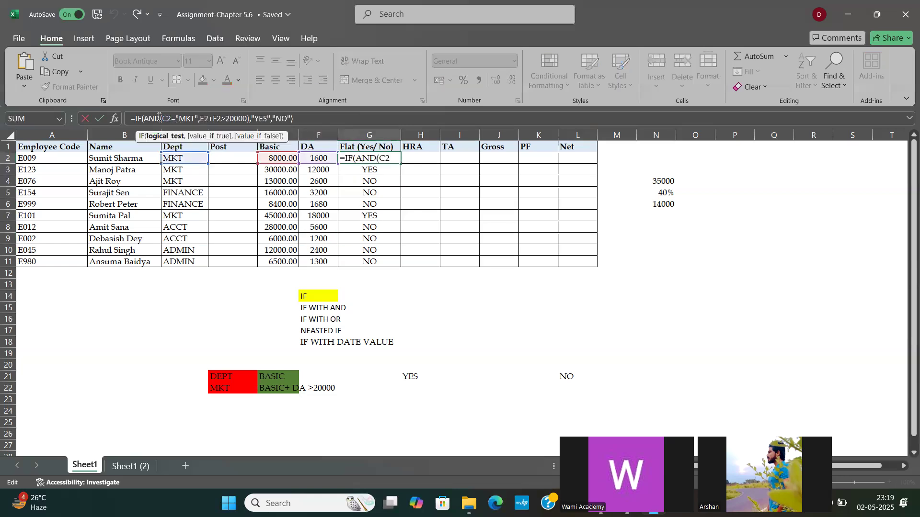
key(BackSpace)
key(BackSpace)
key(BackSpace)
text(OR)
key(Return)
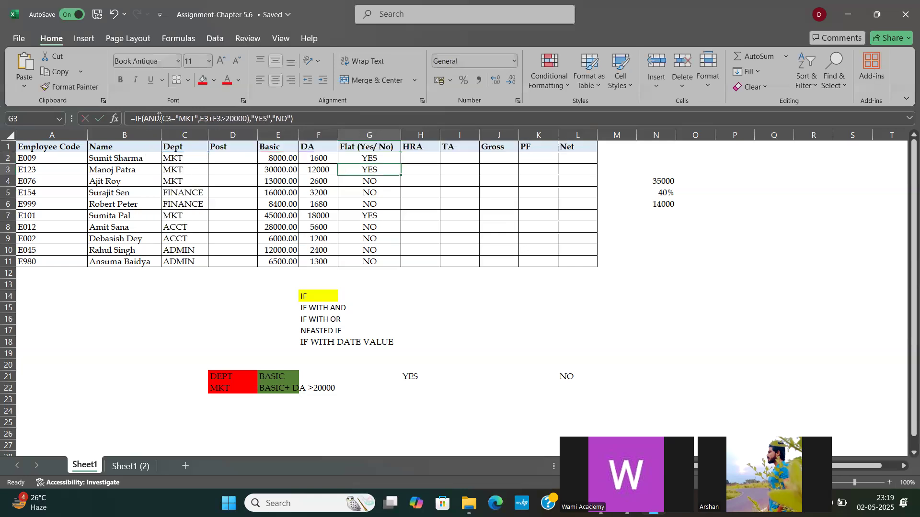
click(379, 154)
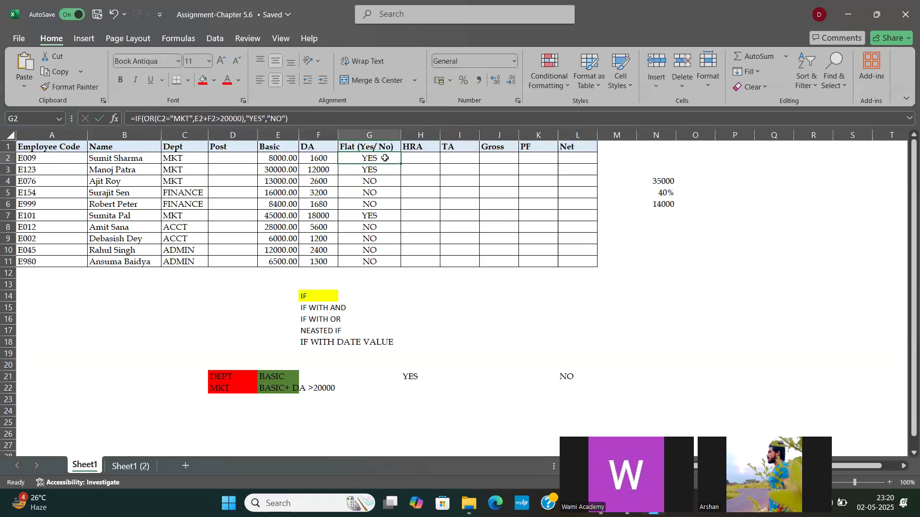
double_click(401, 164)
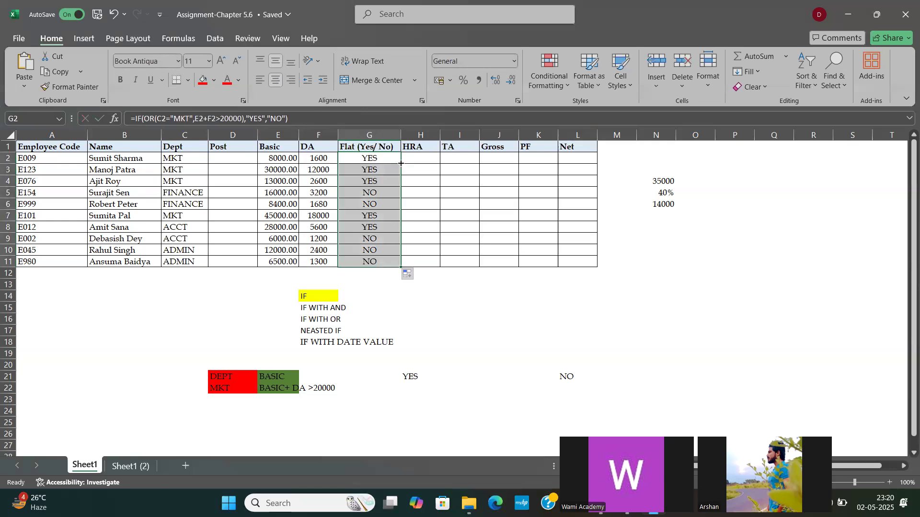
Step: Check the OR formula's Flat results in rows 5, 6 and 8 to 11 against each row's department and Basic plus DA
click(372, 194)
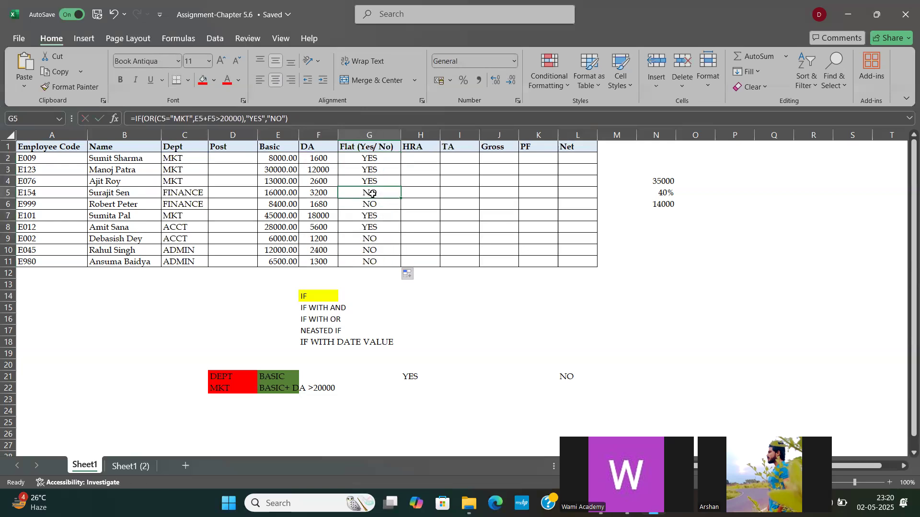
drag(285, 194, 309, 194)
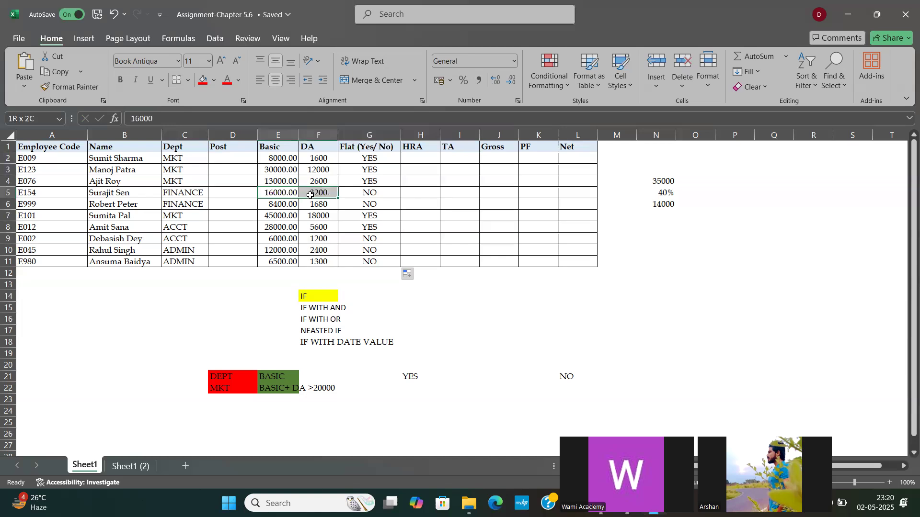
click(189, 190)
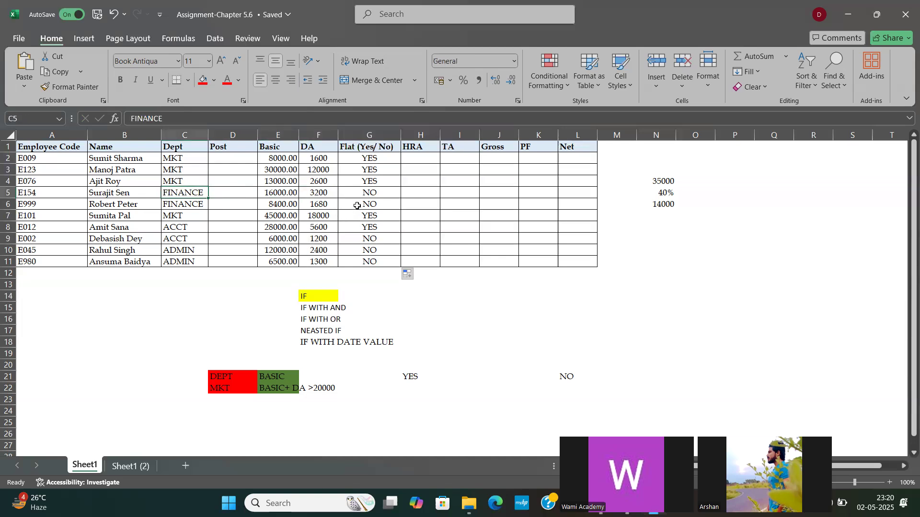
click(357, 206)
drag(280, 205, 316, 202)
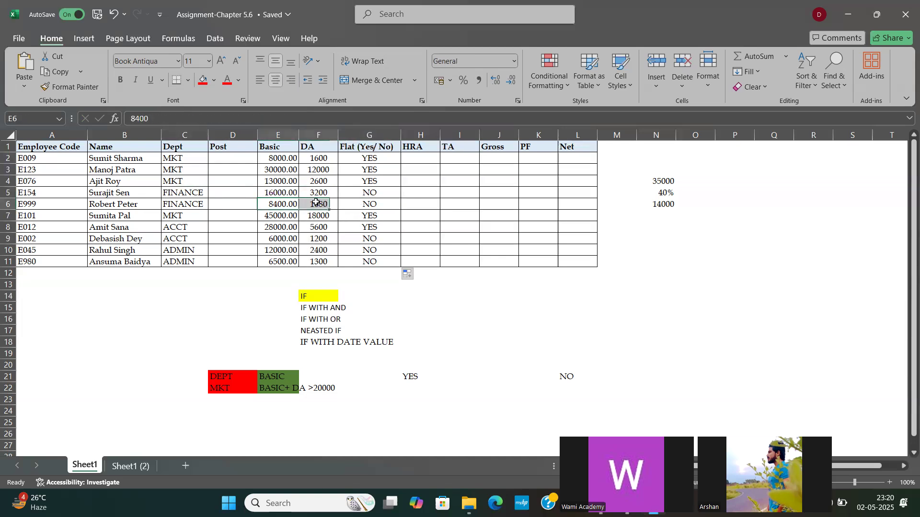
click(187, 200)
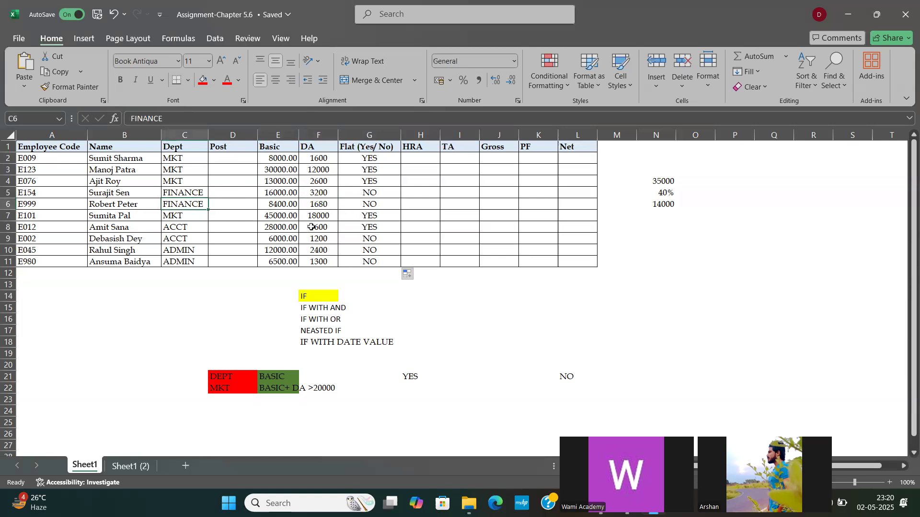
drag(350, 237, 352, 256)
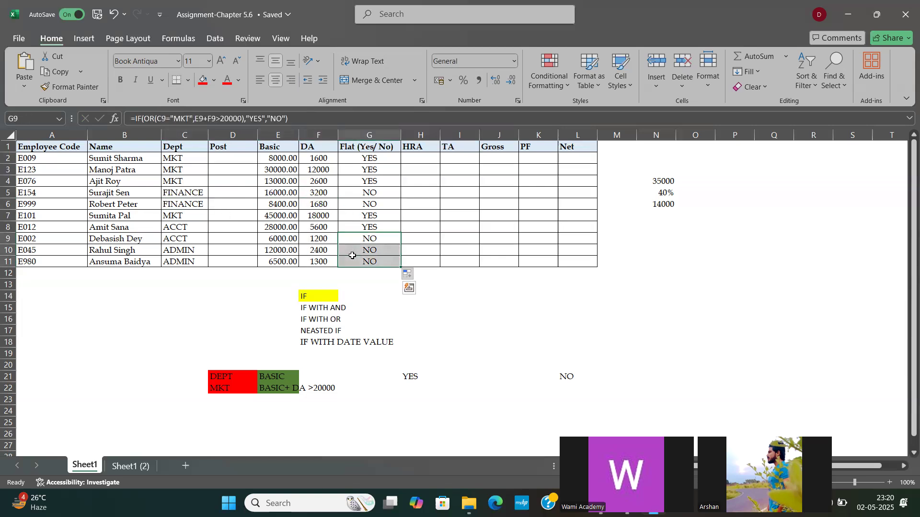
click(367, 223)
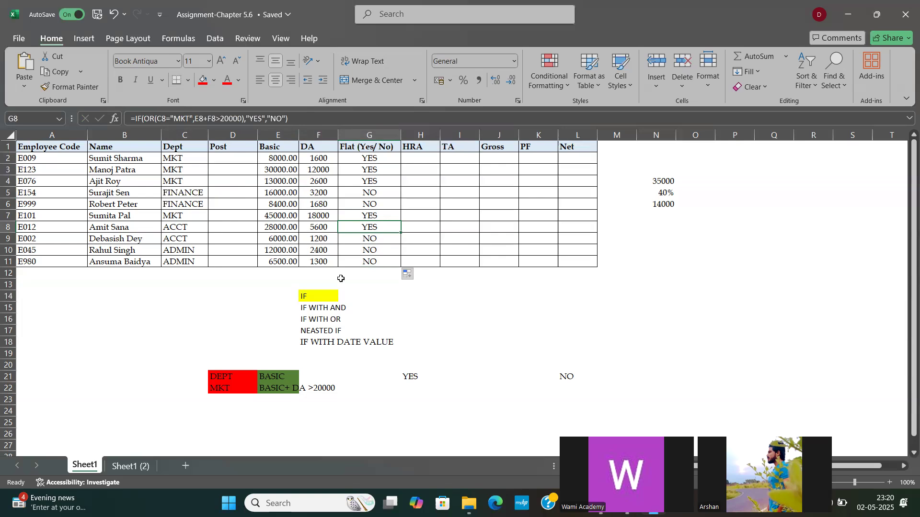
click(303, 297)
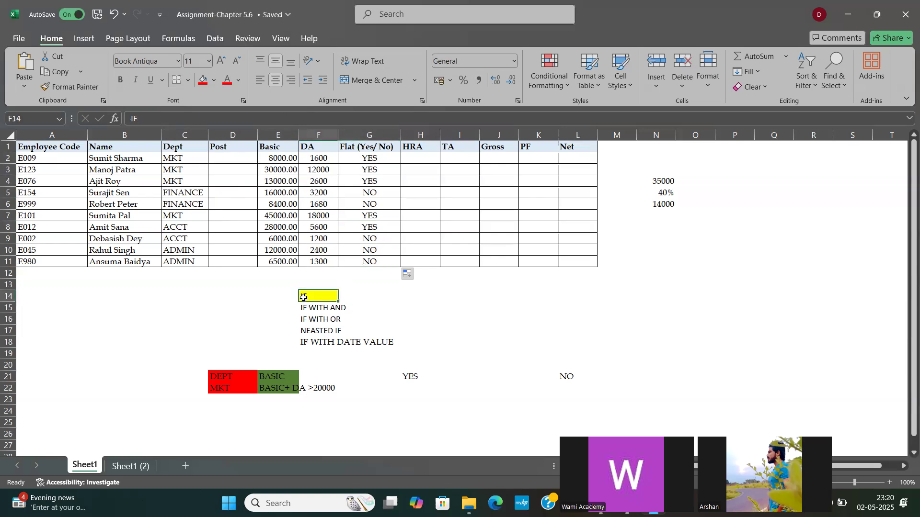
click(173, 317)
click(83, 305)
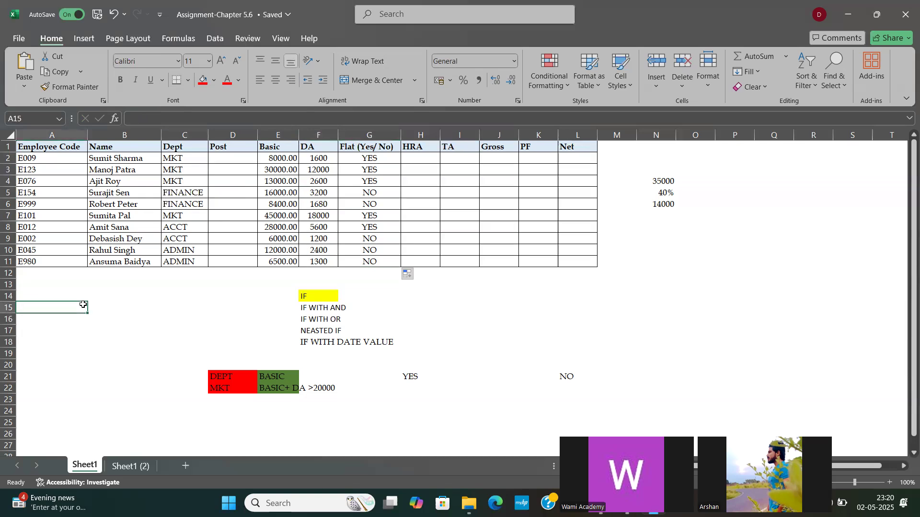
Step: Enter 1 in A15 and 2 in A16, and note BOTH ARE MANDATORY in B16 beside the IF WITH AND entry
text(1)
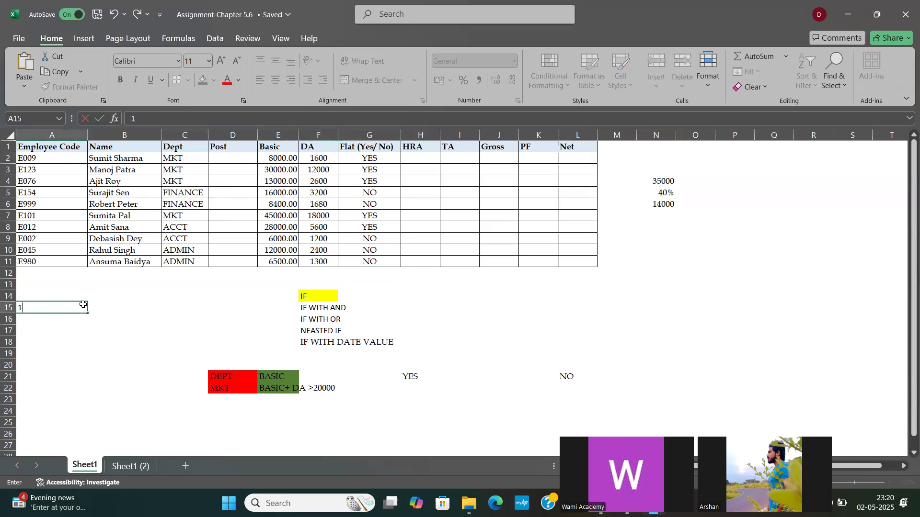
key(Return)
text(2)
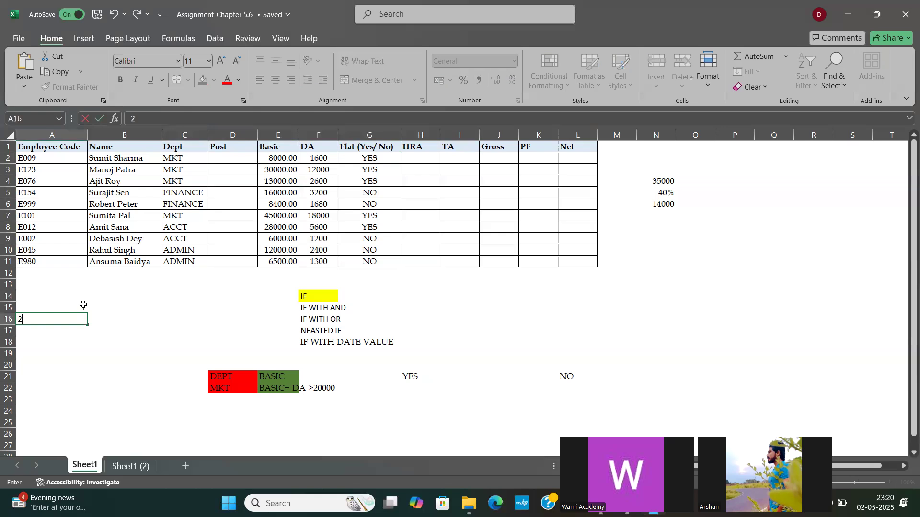
key(Tab)
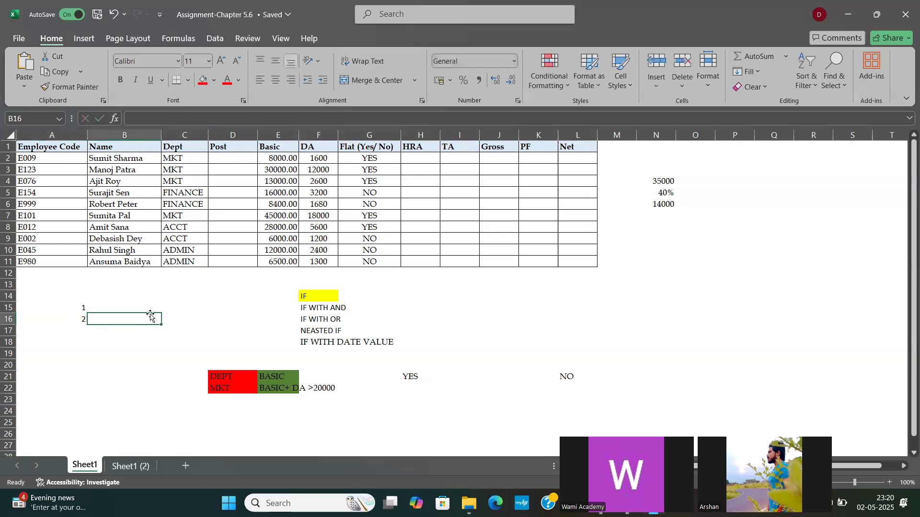
text(BOT)
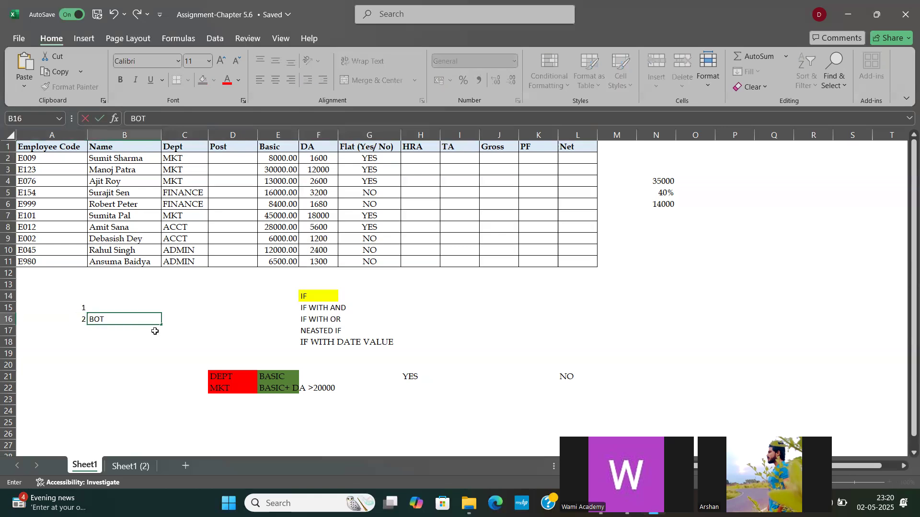
text(H ARE MANDO)
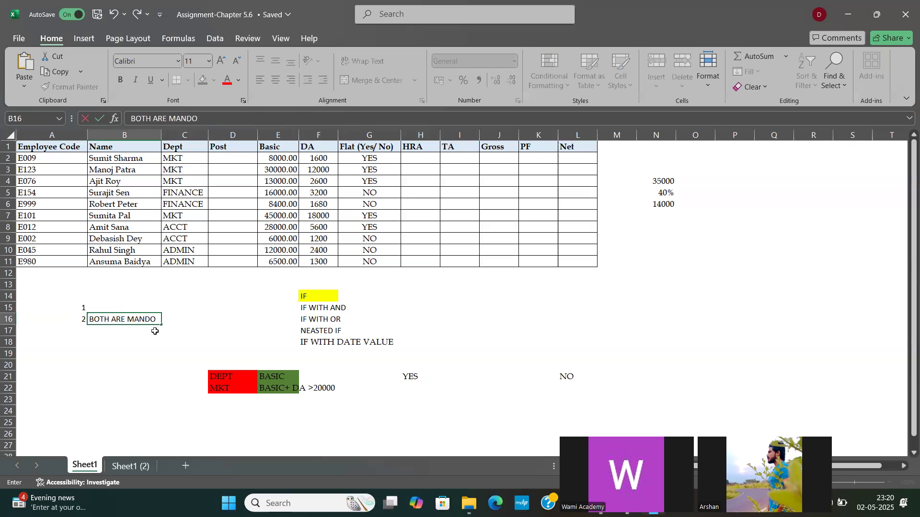
key(BackSpace)
text(ATORY)
key(Return)
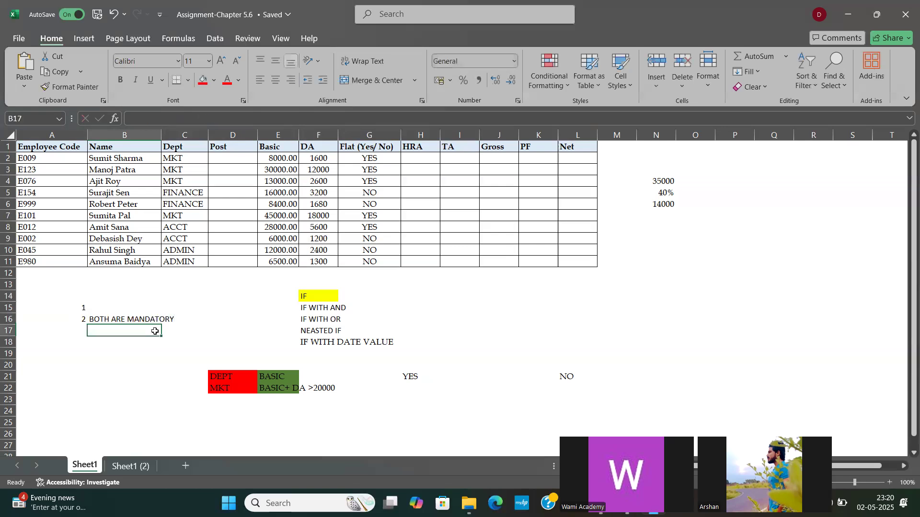
Step: Enter 2 in A17 and note OPTIONAL beside it in B17
key(Left)
text(2)
key(Tab)
text(OPTIONA)
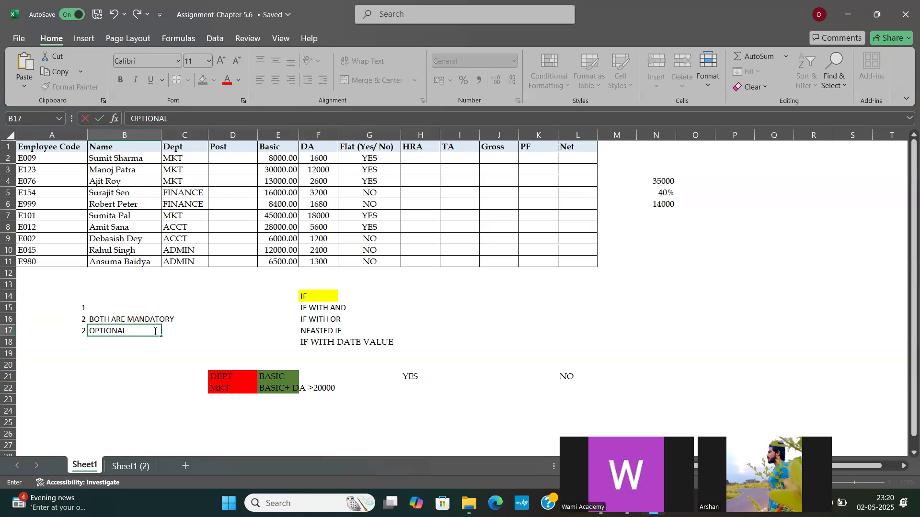
text(L)
key(F2)
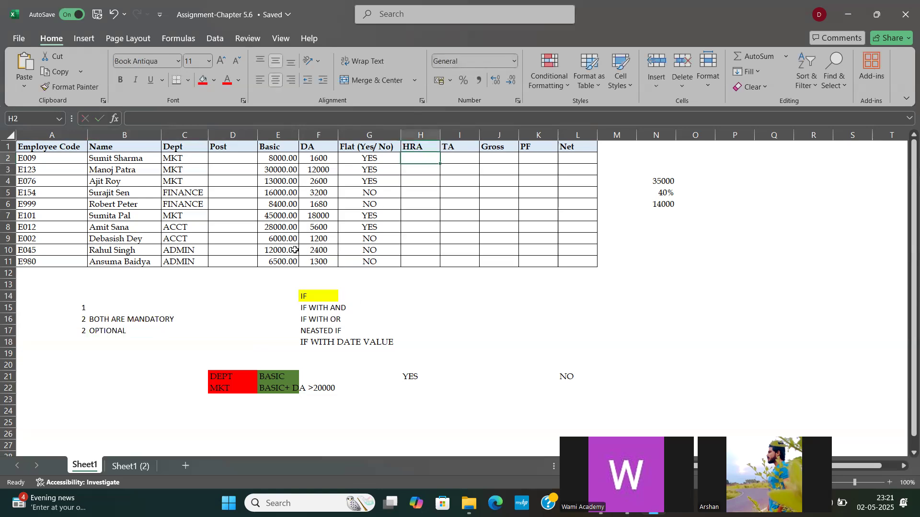
Step: Write the department condition for HRA below the earlier example, with DEPT in D25 and FIN in D26
click(174, 194)
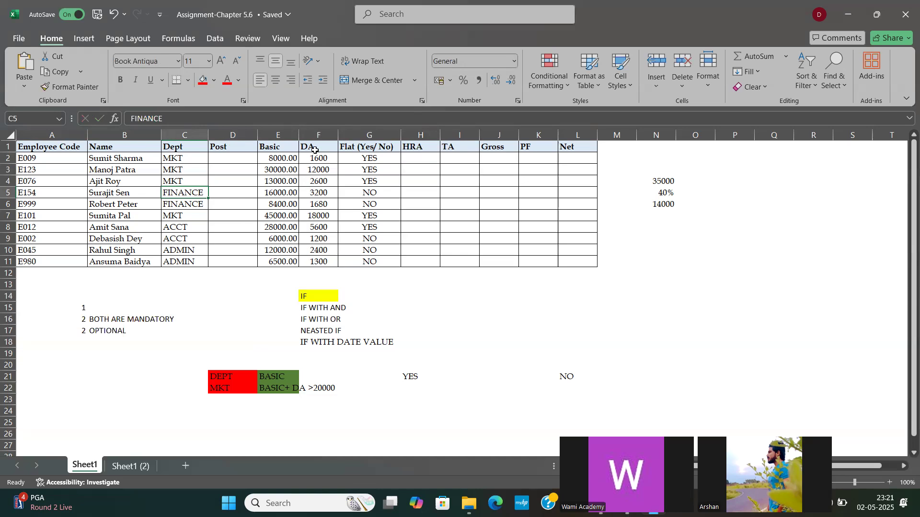
click(222, 425)
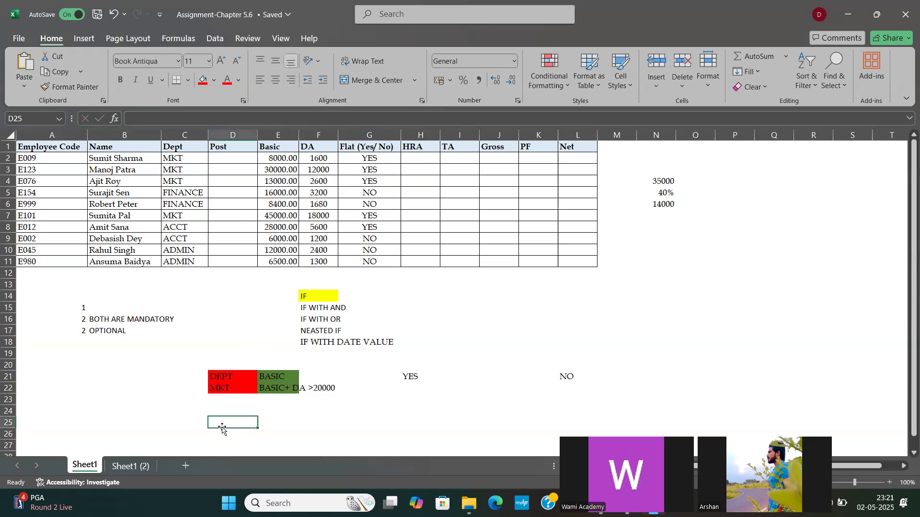
text(DEPT)
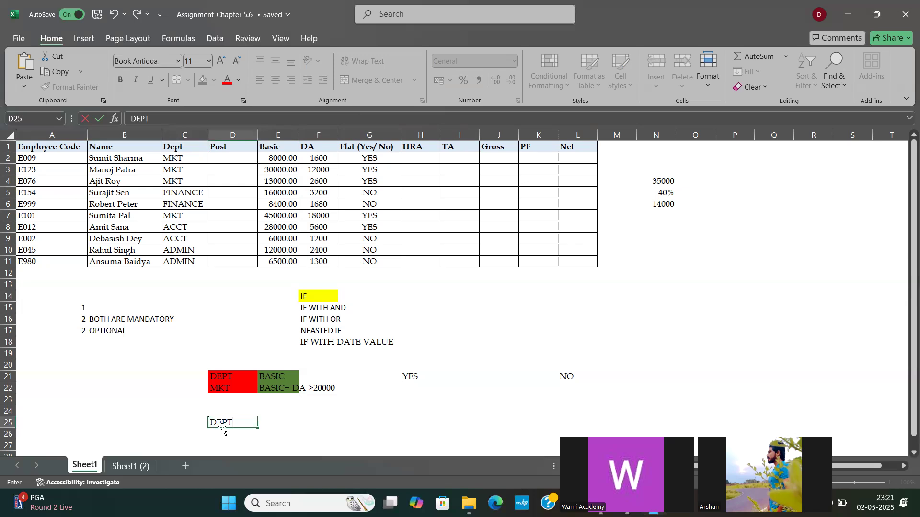
key(Return)
text(FIN)
key(Tab)
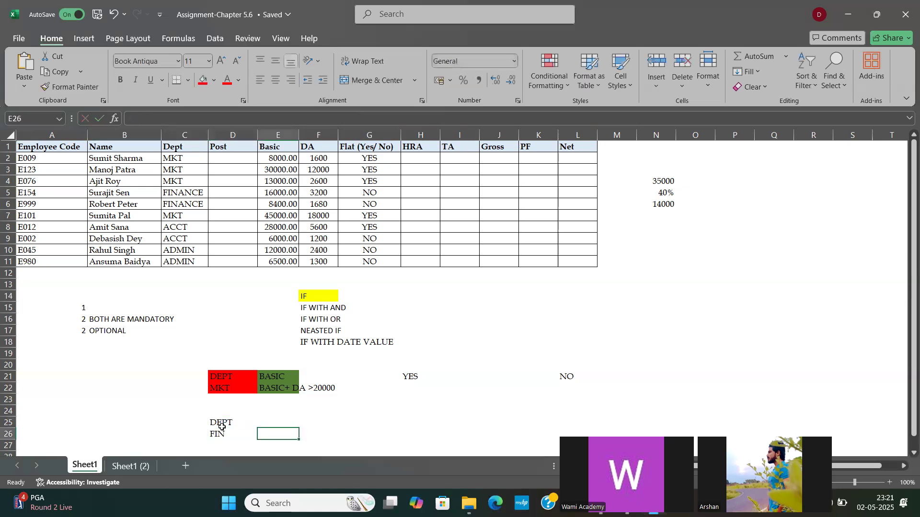
Step: Add the DA condition beside the department one, with DA in E25 and >2000 in E26
key(Right)
key(Up)
key(Left)
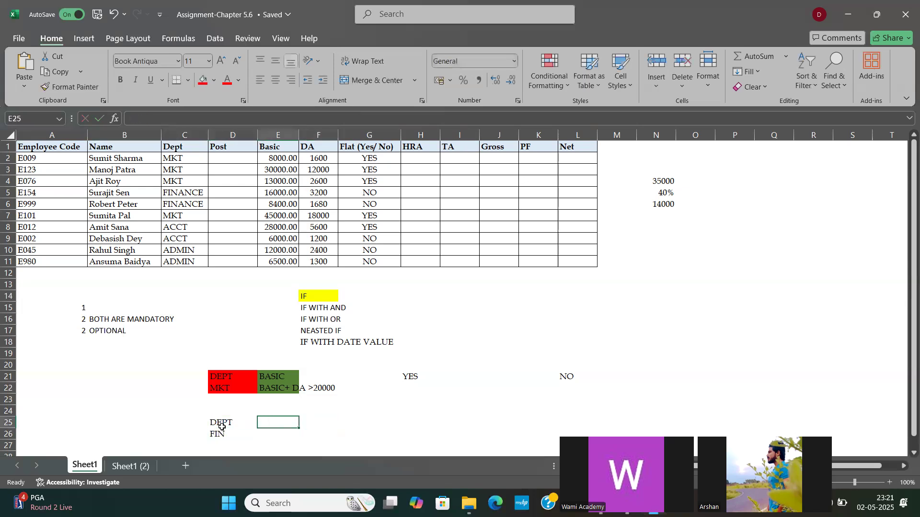
text(DA)
key(Return)
text(>)
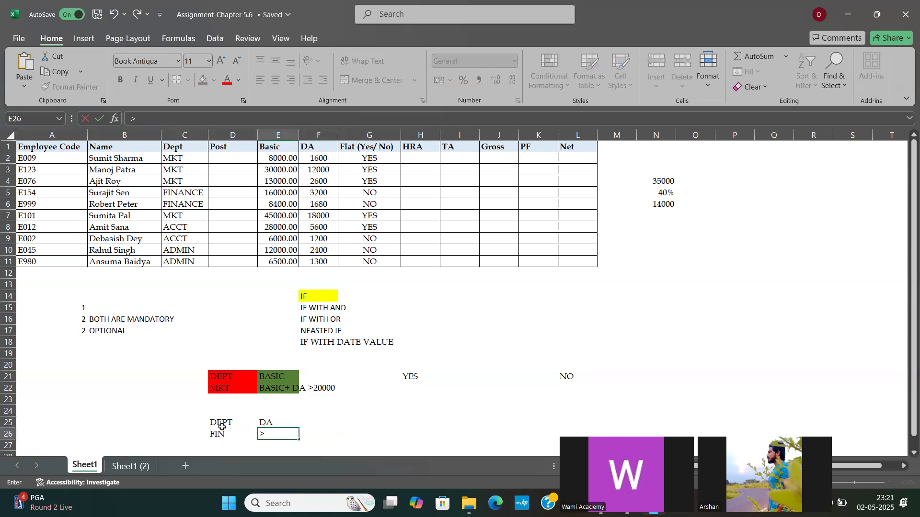
text(1500)
key(BackSpace)
key(BackSpace)
key(BackSpace)
key(BackSpace)
key(BackSpace)
text(>2000)
Step: Note the result for met conditions, with HRA in G25 and 20% OF BASIC in G26
click(359, 420)
text(HRA)
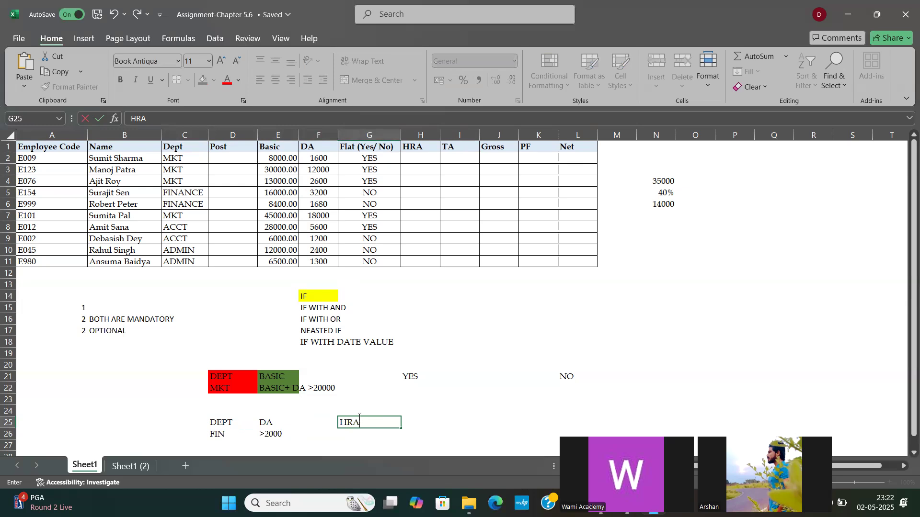
key(Return)
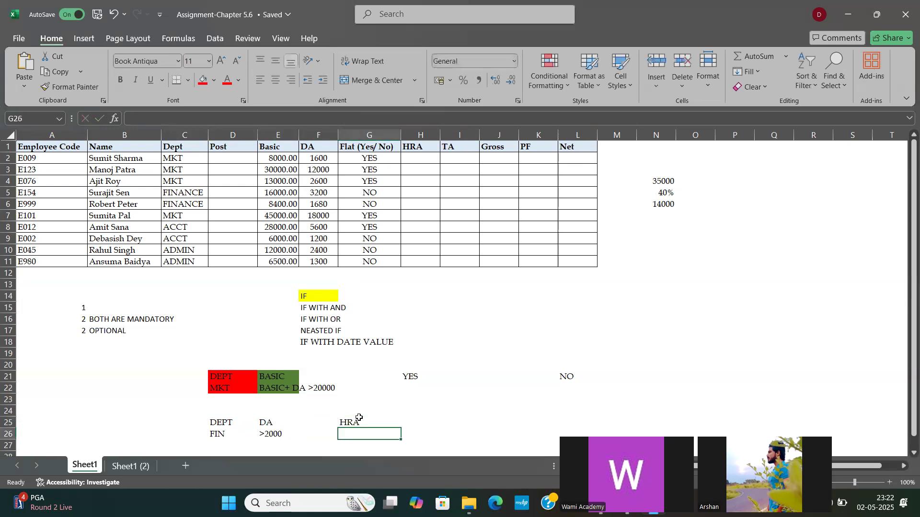
text(20% OF )
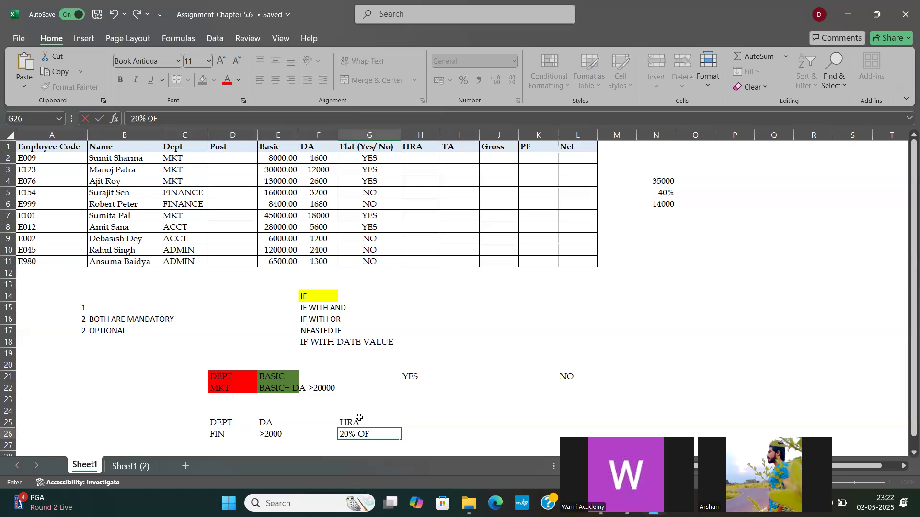
text(BASIC)
Step: Note the result for unmet conditions, with HRA in I25 and 10% OF BASIC in I26
key(Tab)
key(Tab)
key(shift+Up)
key(Down)
key(Up)
key(Up)
text(HRA)
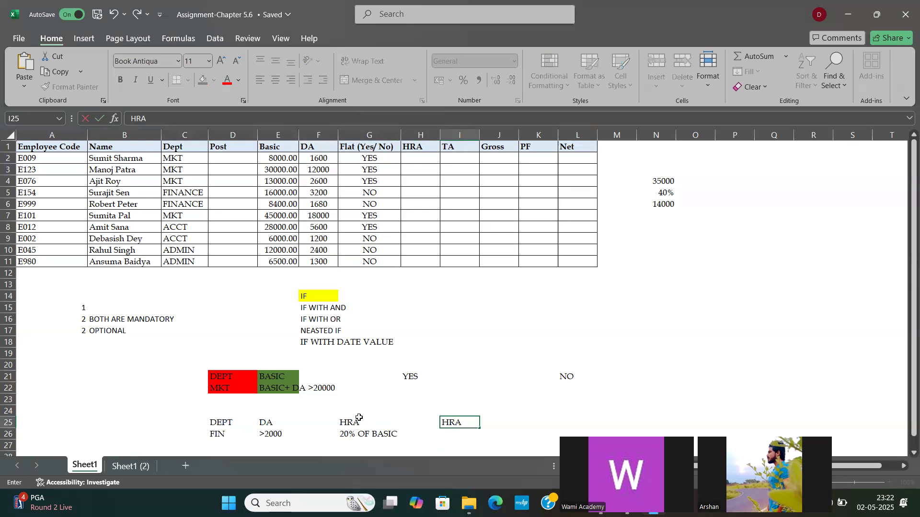
key(Return)
text(10)
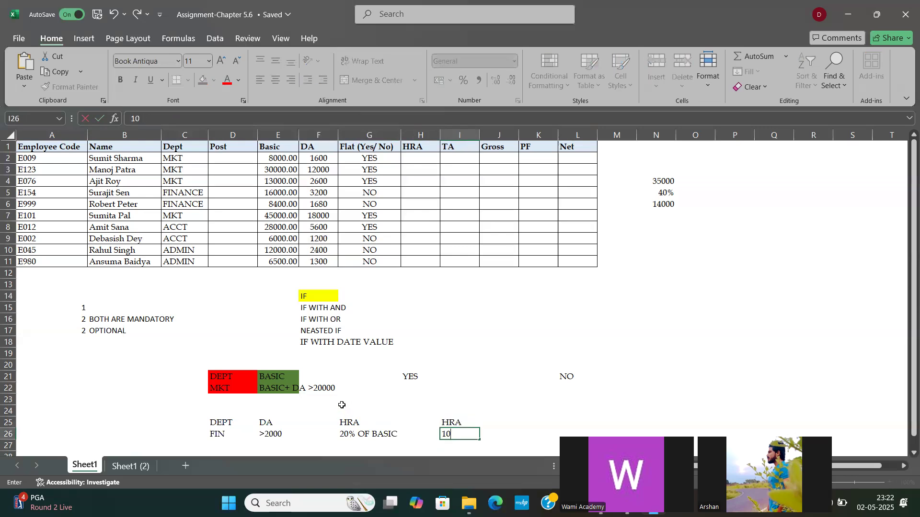
text(% OF BASIC)
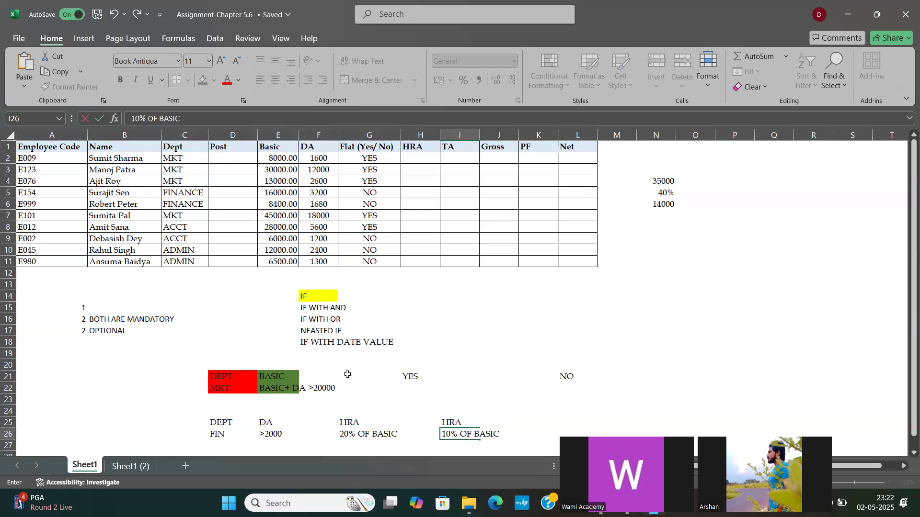
Step: Label the new HRA conditions with BOTH in B25
click(426, 161)
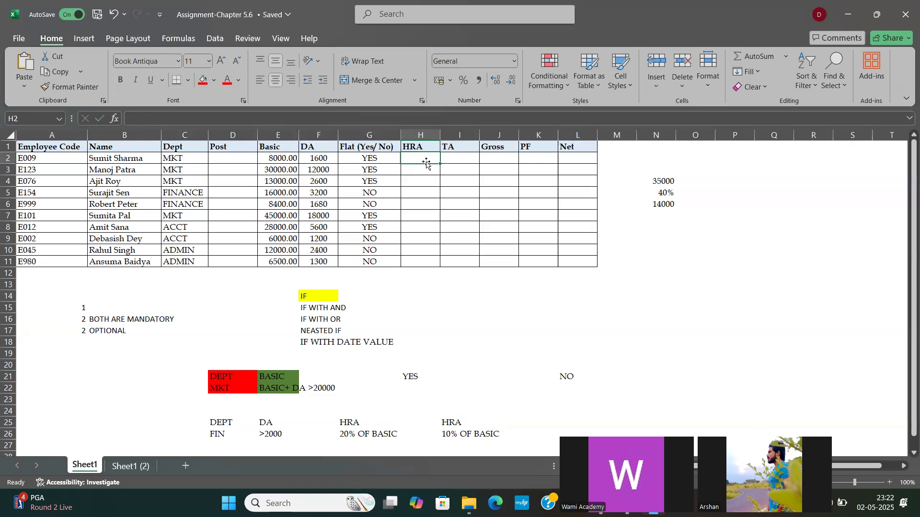
click(133, 425)
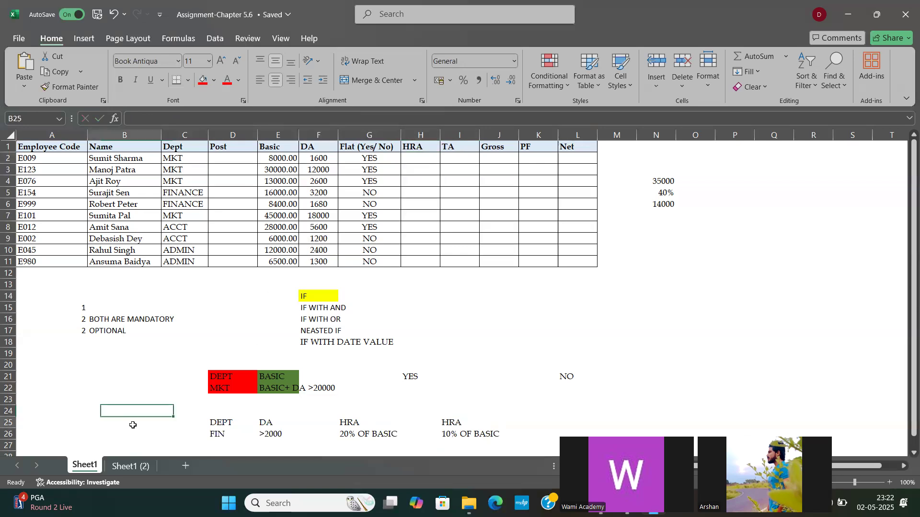
text(BOTH)
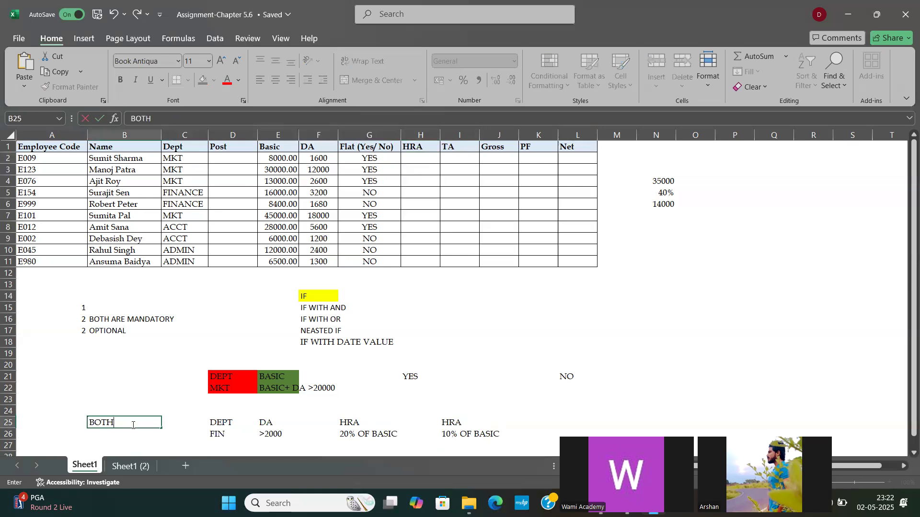
Step: Start the HRA formula in H2 as an IF with AND, using C2="FINANCE" as the first condition
click(416, 157)
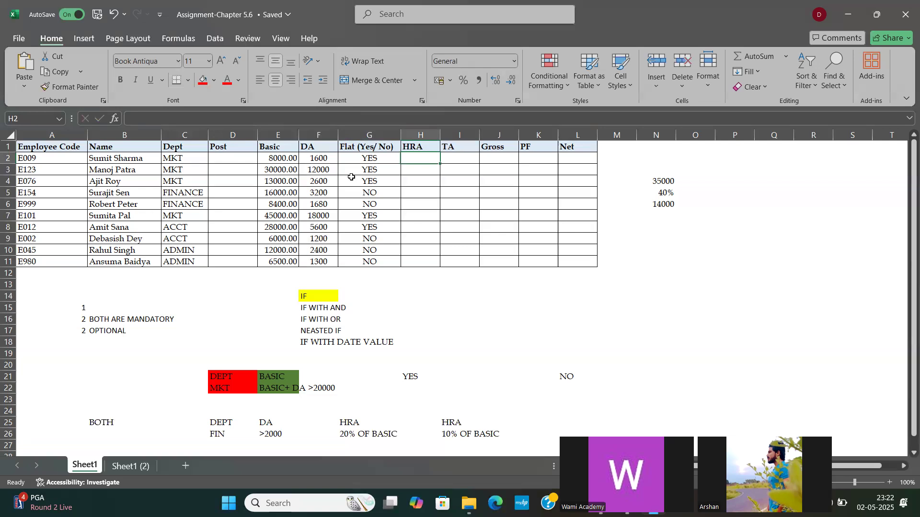
text(=IF)
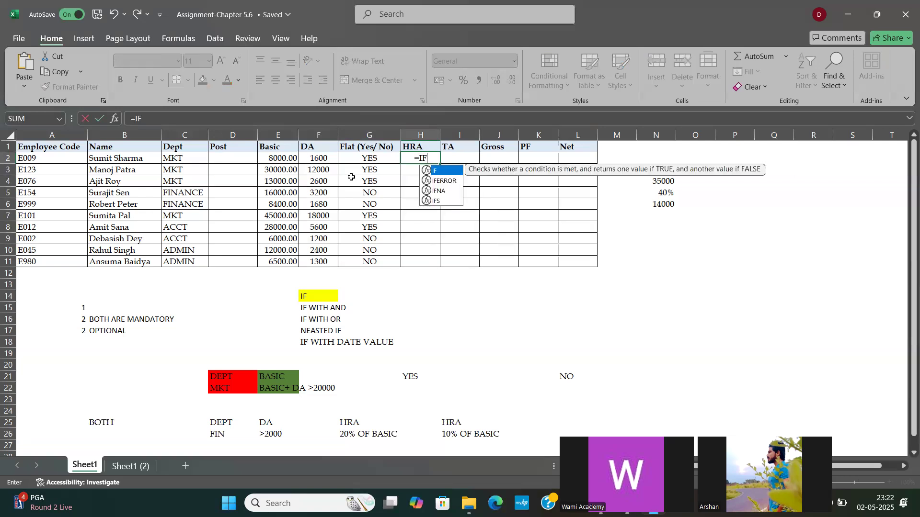
text(()
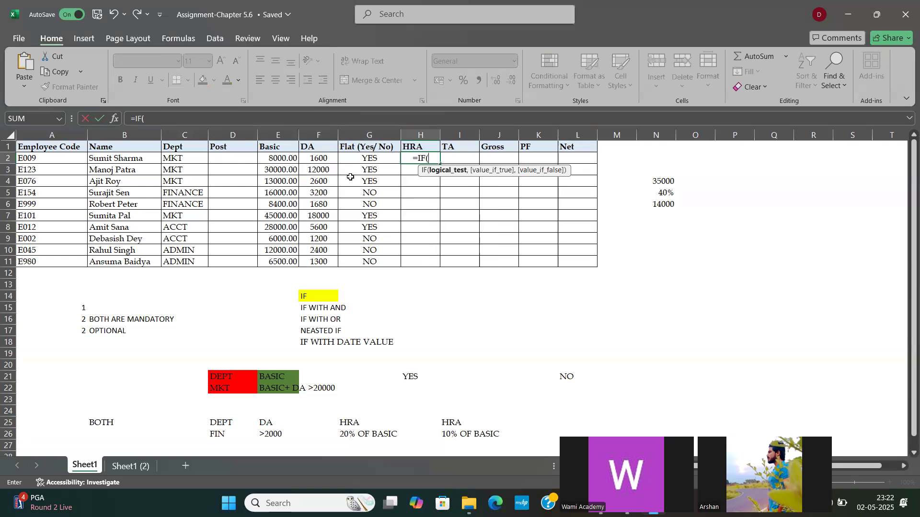
text(AND)
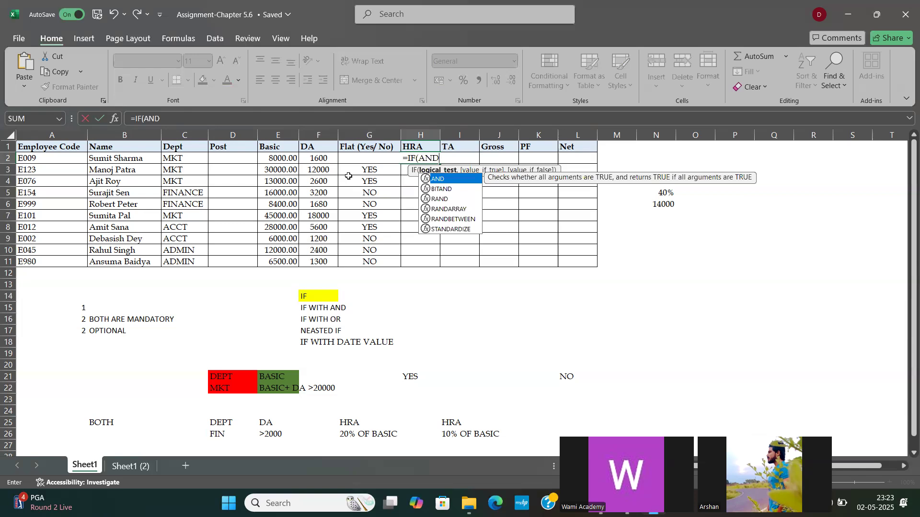
text(()
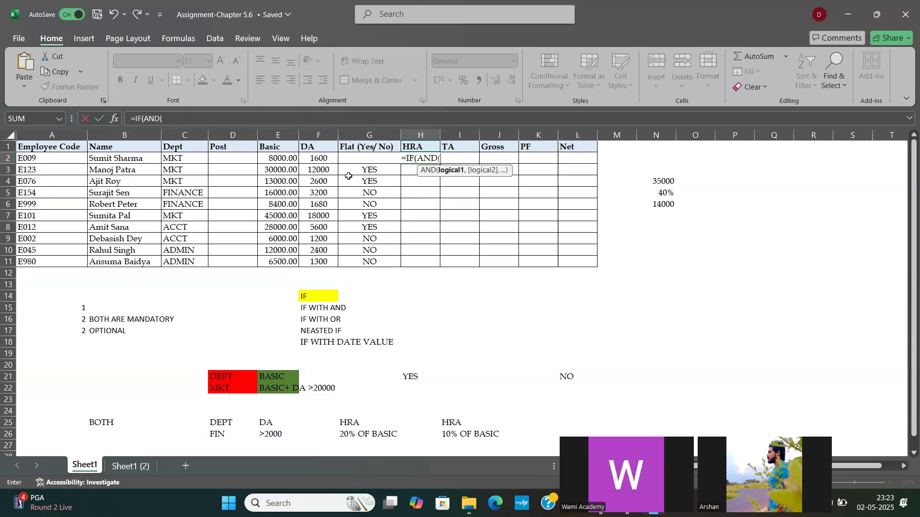
click(173, 159)
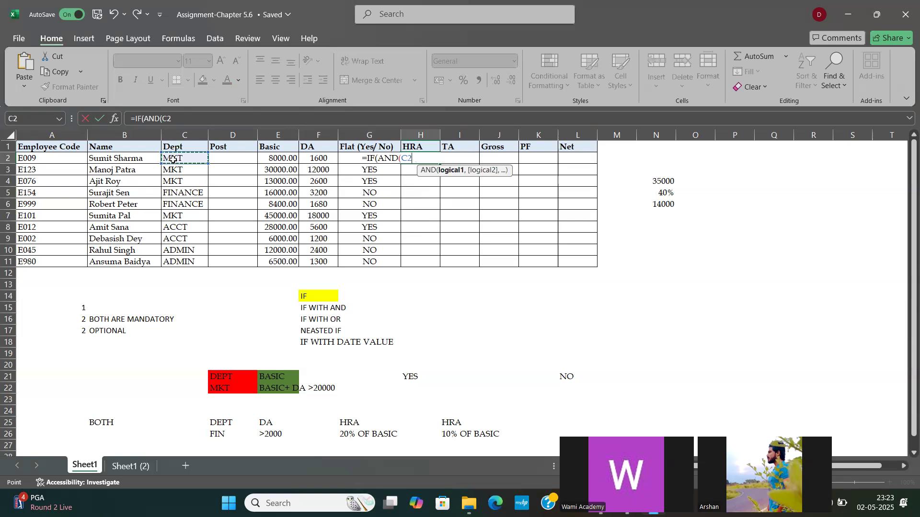
text(="FINAN)
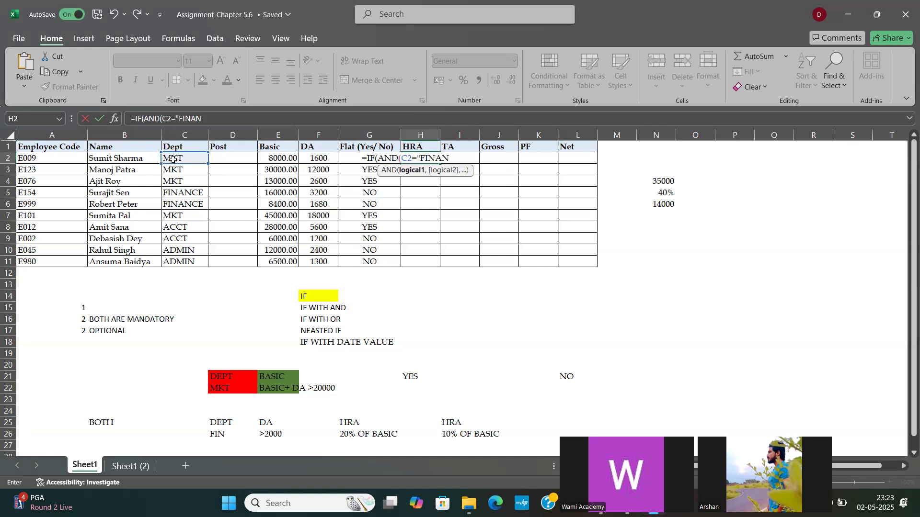
text(CE)
text(",)
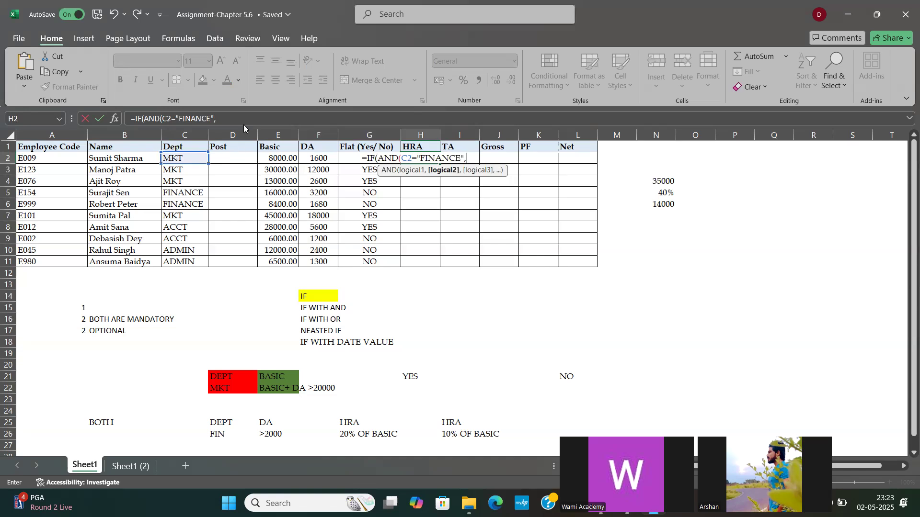
Step: Add F2>2000 as the second condition of the HRA formula in H2 and close the AND test
click(320, 155)
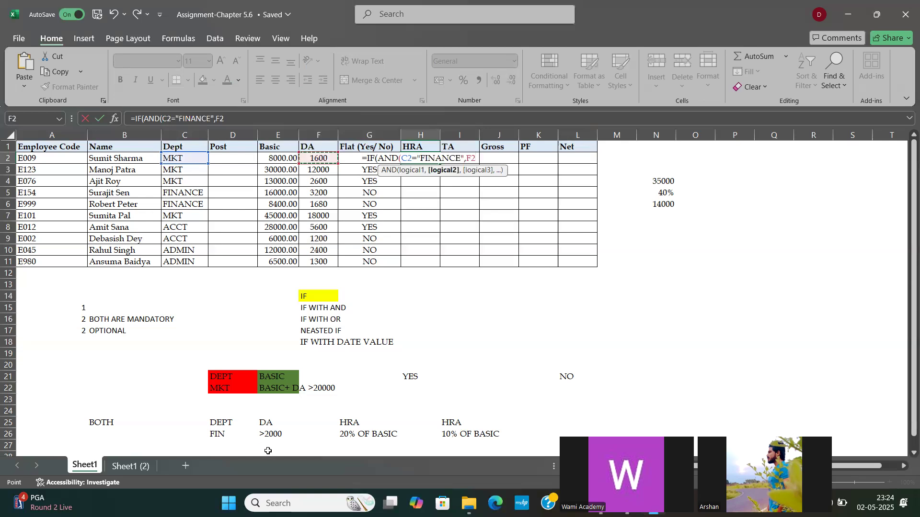
text(>2000)
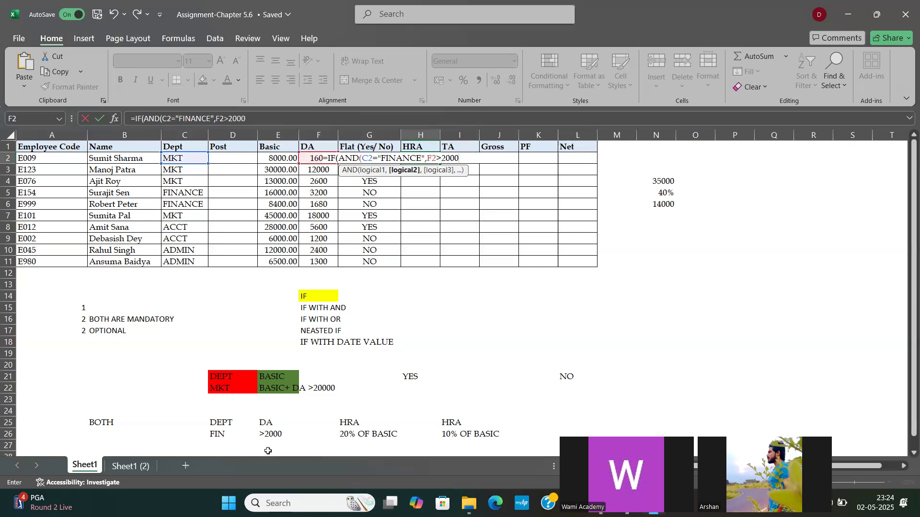
text())
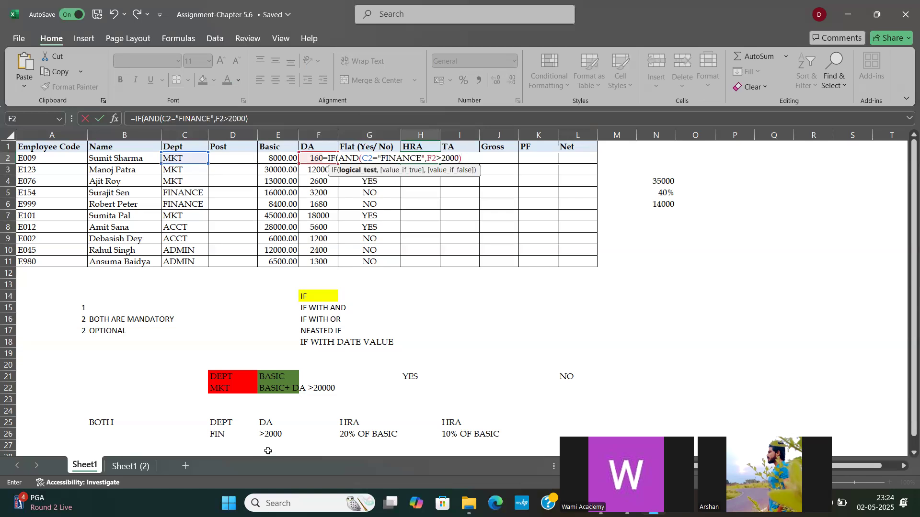
text(,)
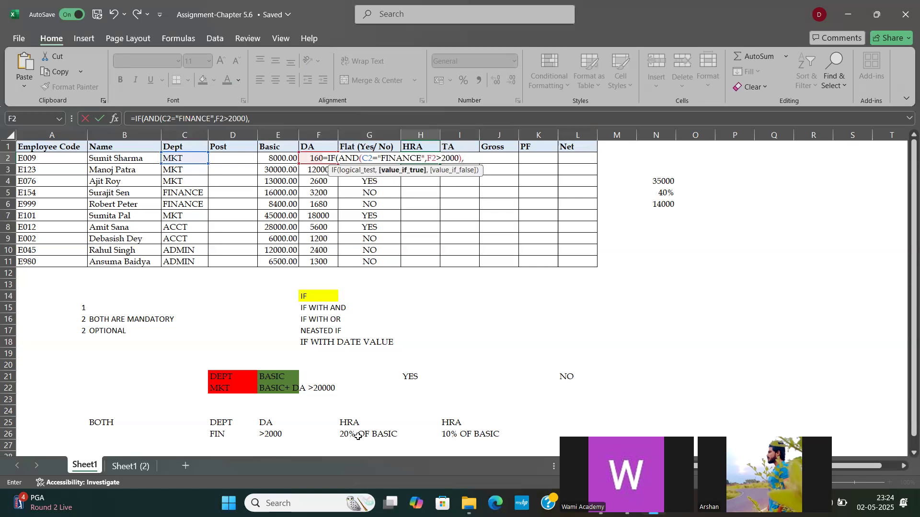
text(HRA)
Step: Give the H2 formula E2*20% as its result when both conditions are met
key(BackSpace)
key(BackSpace)
key(BackSpace)
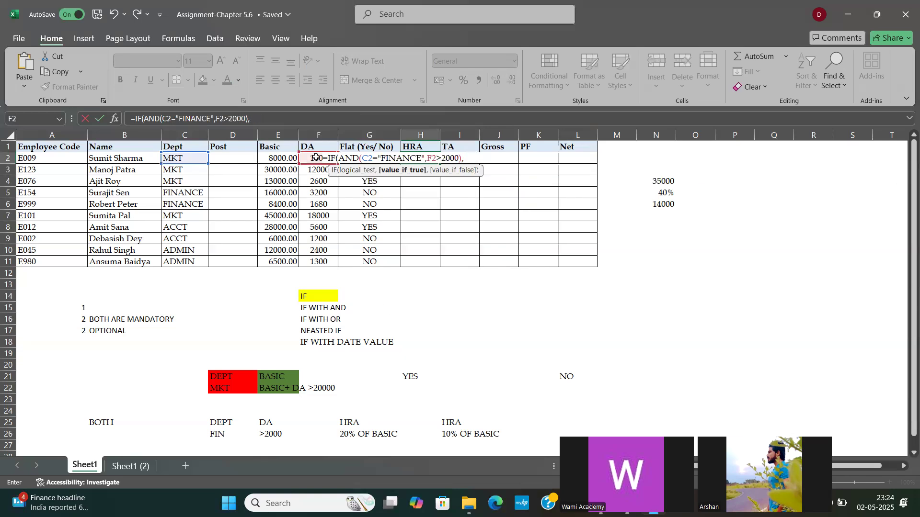
click(272, 157)
text(*)
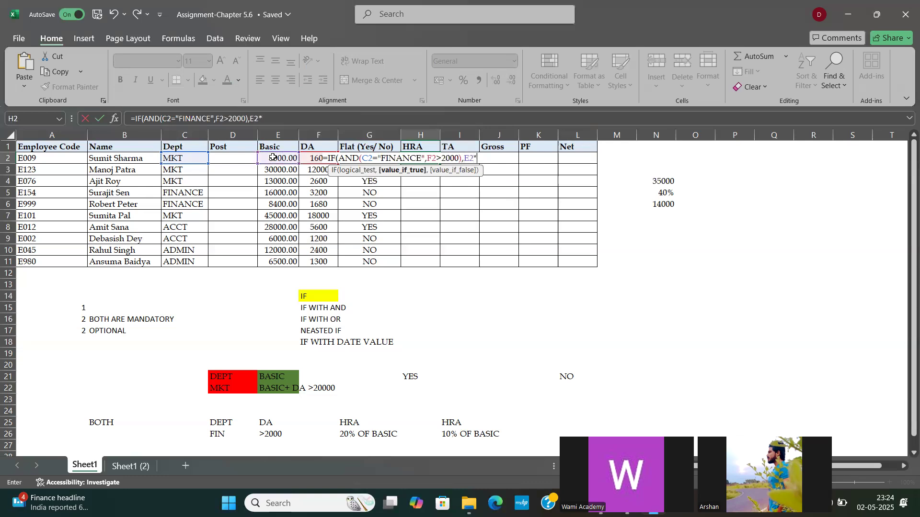
text(20%,)
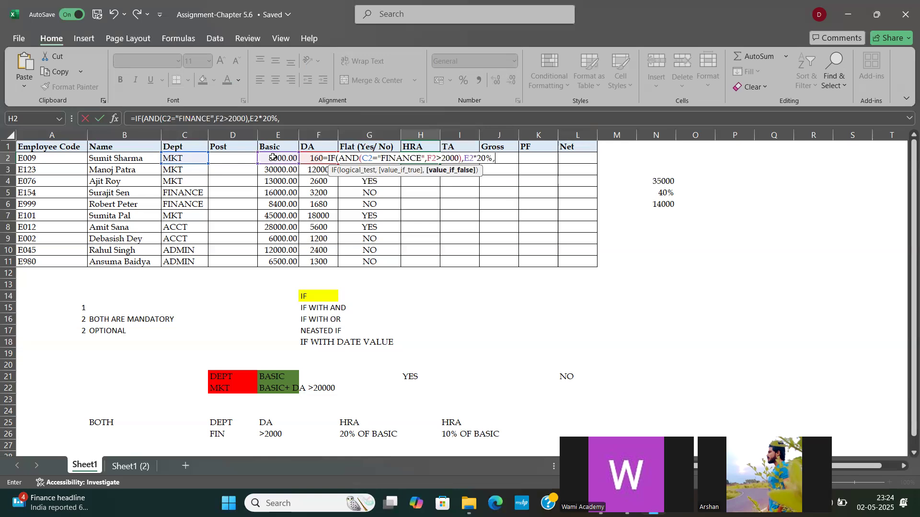
text(E2*10%)
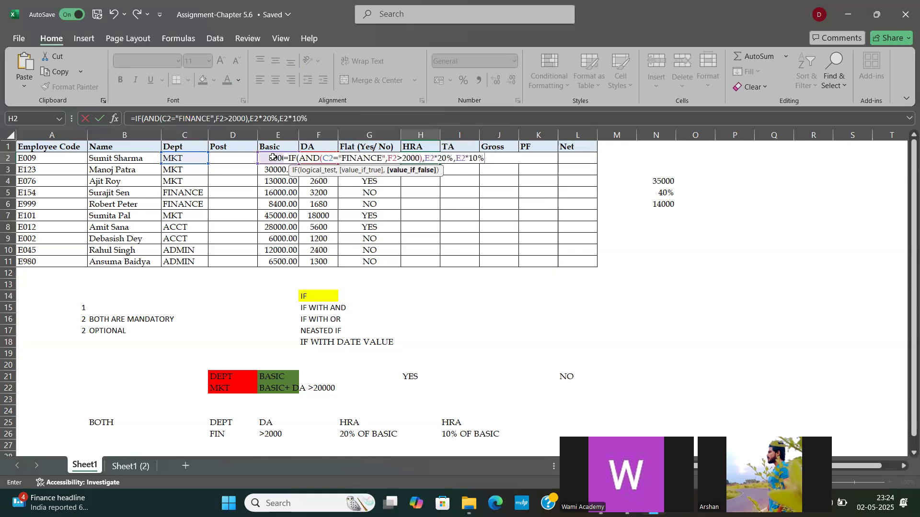
text())
Step: Give the H2 formula E2*10% as its result when the conditions are not met, and enter the completed formula
key(Return)
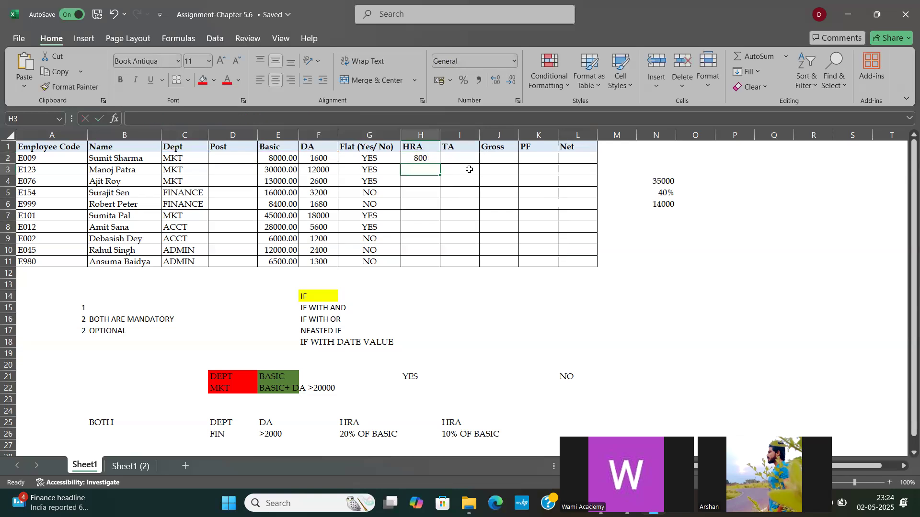
Step: Fill the HRA formula from H2 down through H11 and check it against the department and DA of the FINANCE rows
click(425, 158)
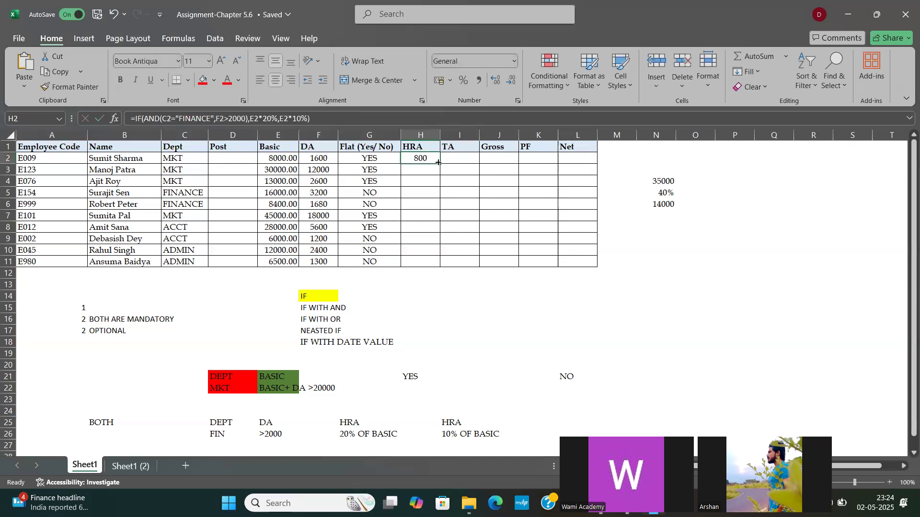
double_click(439, 164)
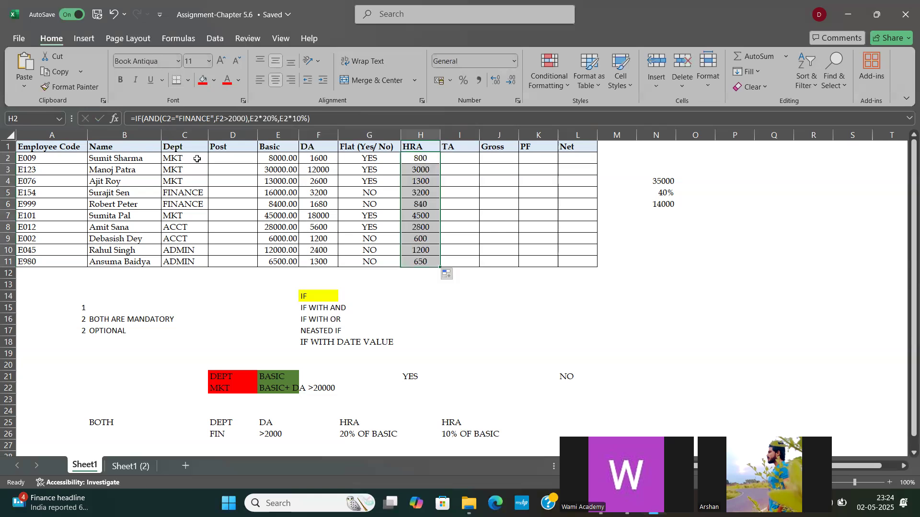
click(180, 158)
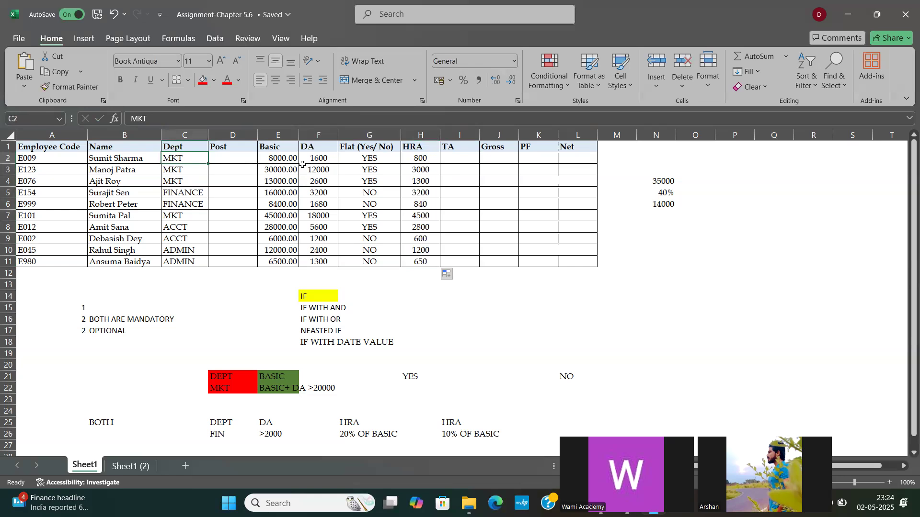
click(189, 205)
click(325, 206)
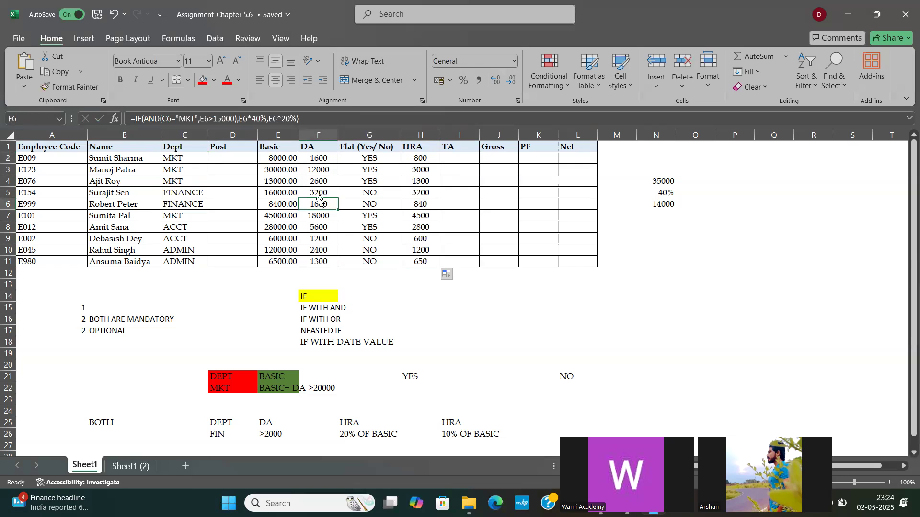
click(314, 192)
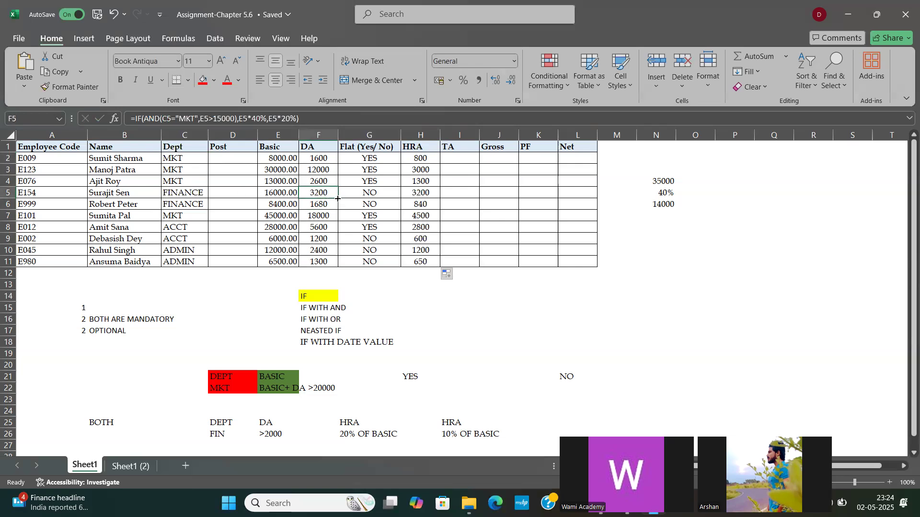
click(422, 194)
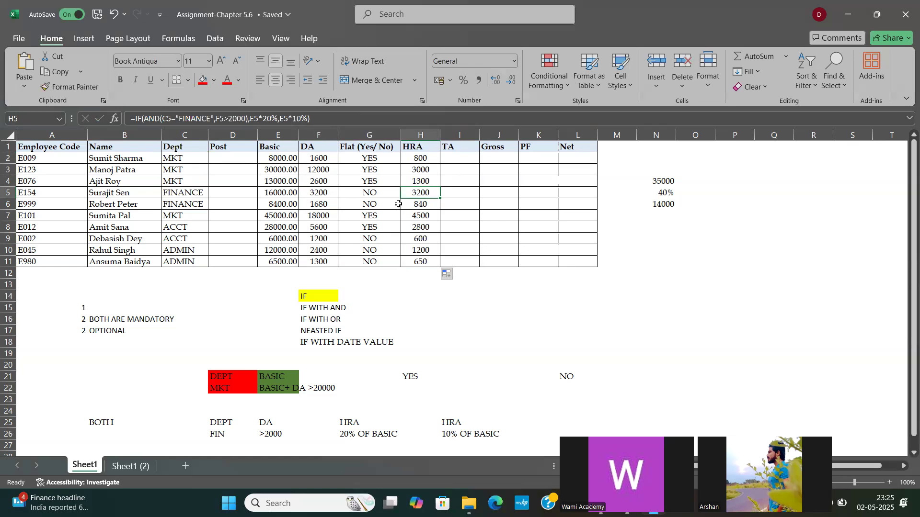
Step: Shade the covered topics IF, IF WITH AND and IF WITH OR in F14:F16 with the standard orange fill
drag(305, 296, 316, 320)
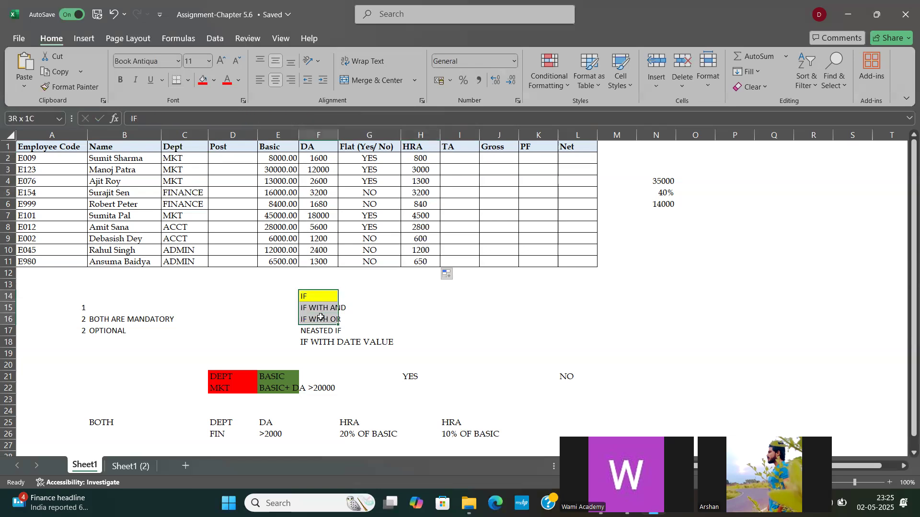
click(214, 81)
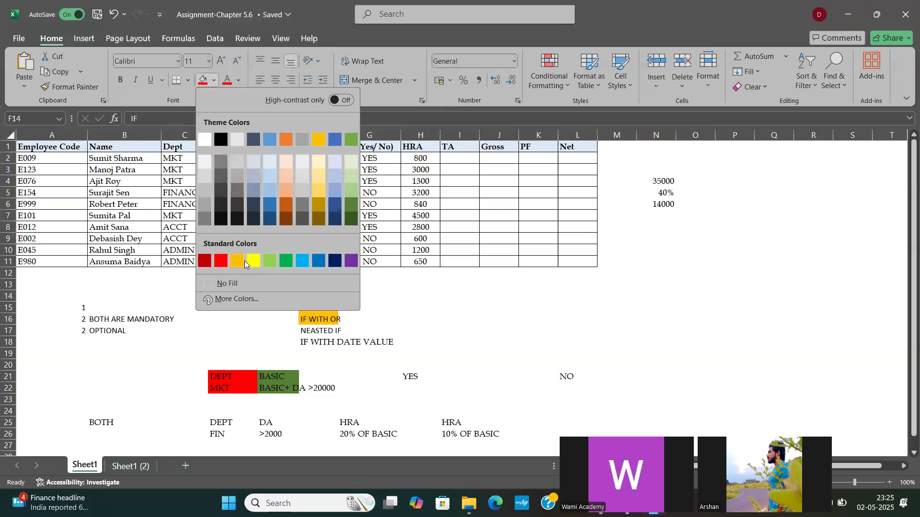
click(235, 260)
click(378, 282)
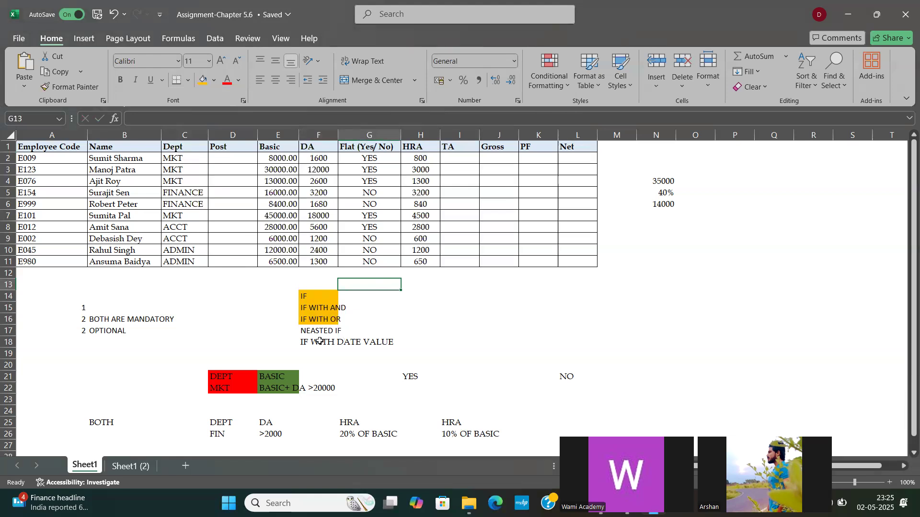
drag(304, 331, 392, 343)
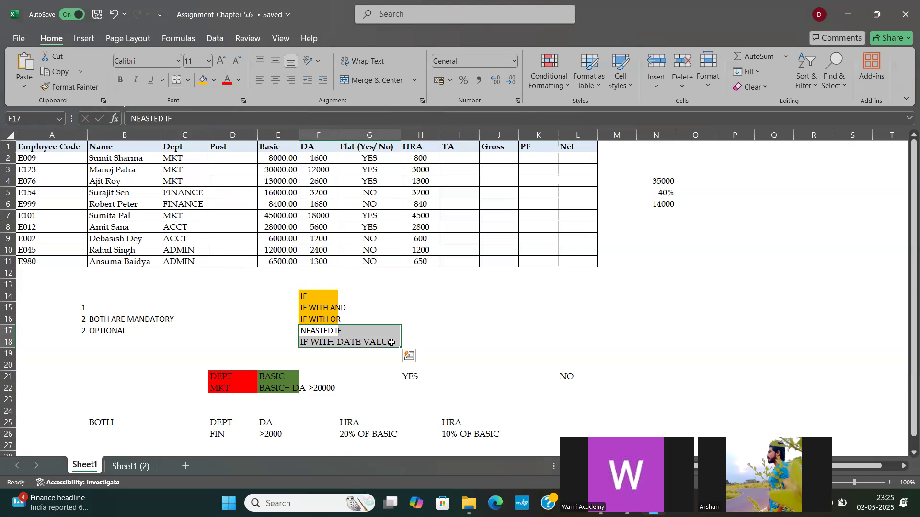
click(492, 284)
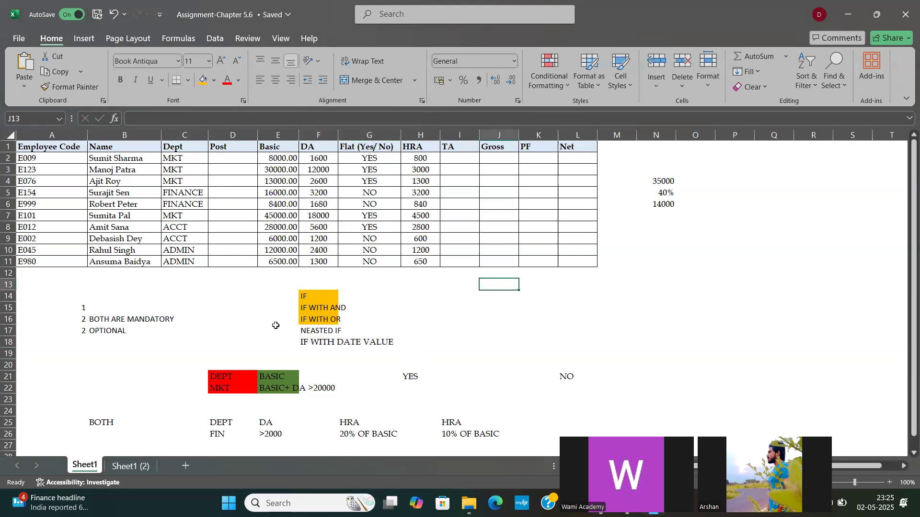